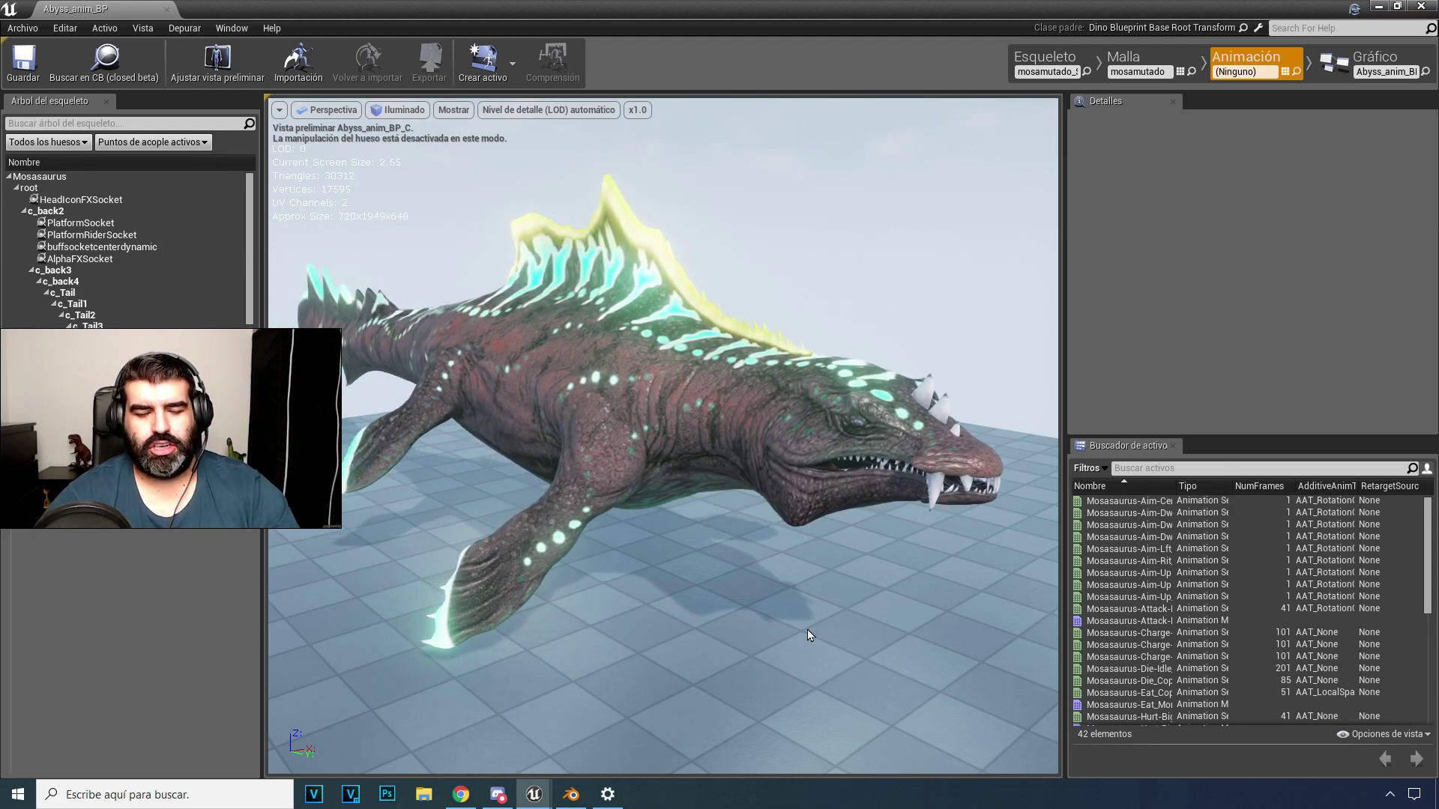
Step: Switch to Blender and examine the sculpted Mosasaurus head and open jaws up close and in side view
left_click(571, 794)
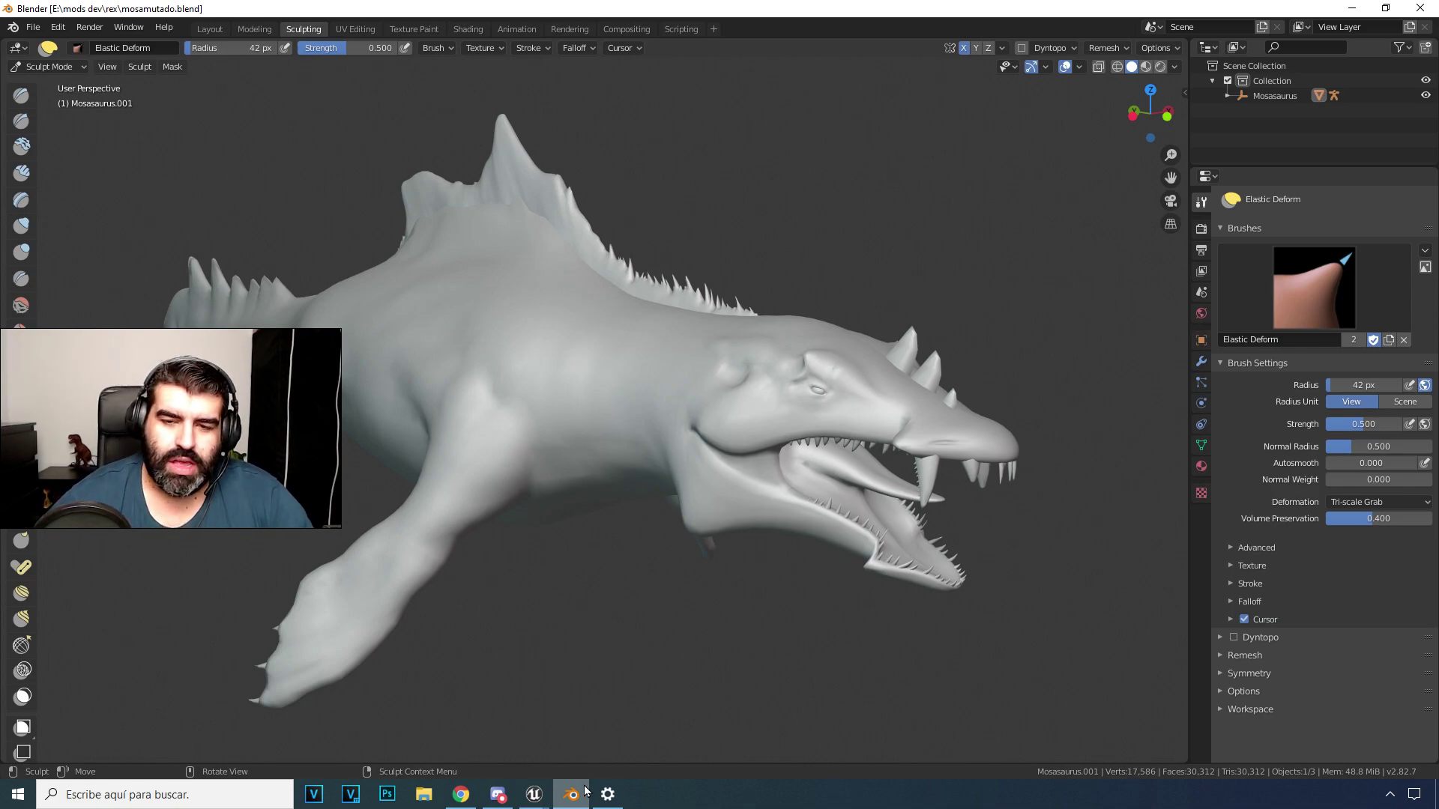
mouse_move(672, 582)
middle_mouse_down()
mouse_move(716, 577)
mouse_move(706, 590)
middle_mouse_up()
scroll(706, 590, "up", 8)
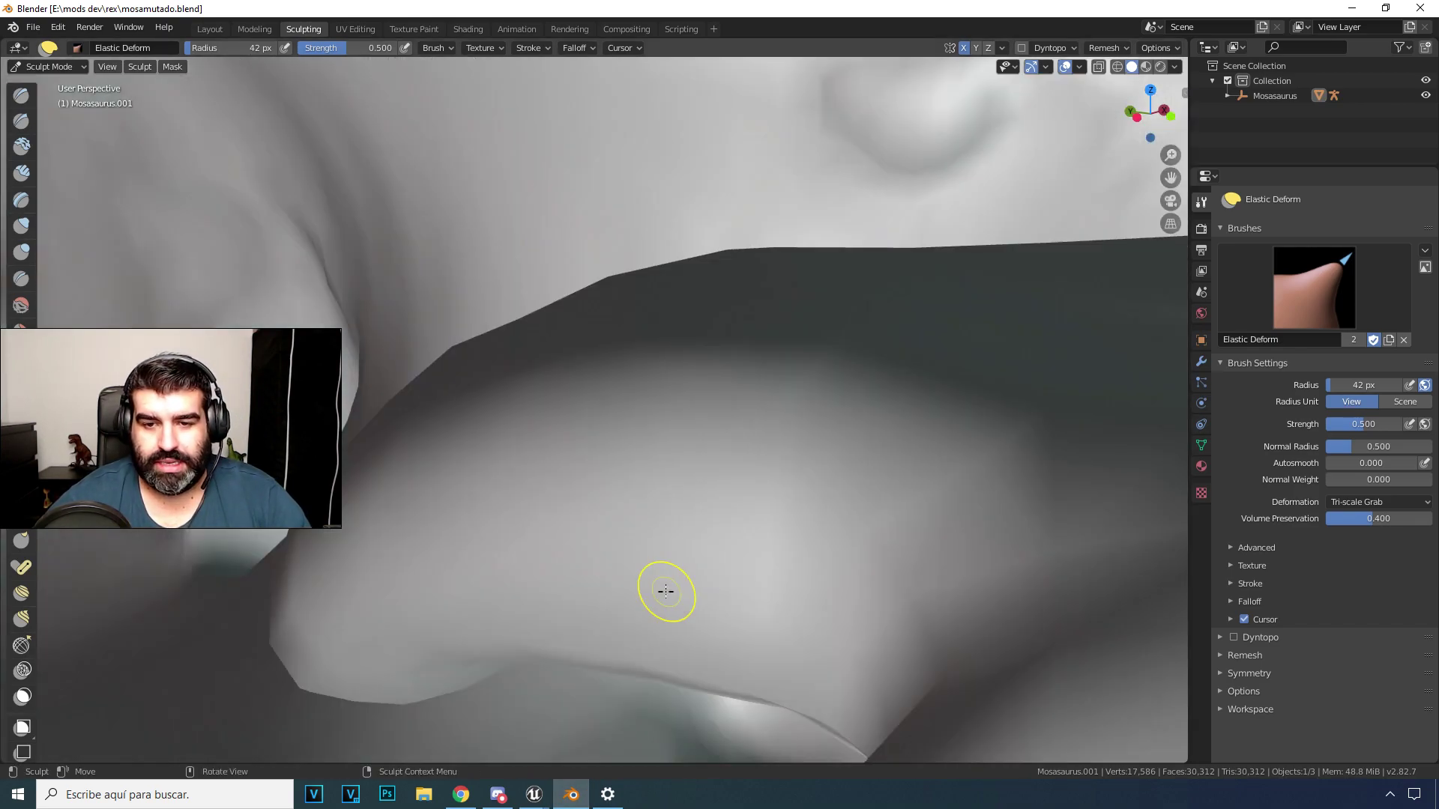
scroll(674, 591, "down", 4)
scroll(696, 594, "down", 1)
mouse_move(696, 594)
middle_mouse_down()
mouse_move(635, 508)
mouse_move(729, 504)
mouse_move(617, 498)
middle_mouse_up()
scroll(636, 507, "up", 4)
scroll(730, 504, "down", 3)
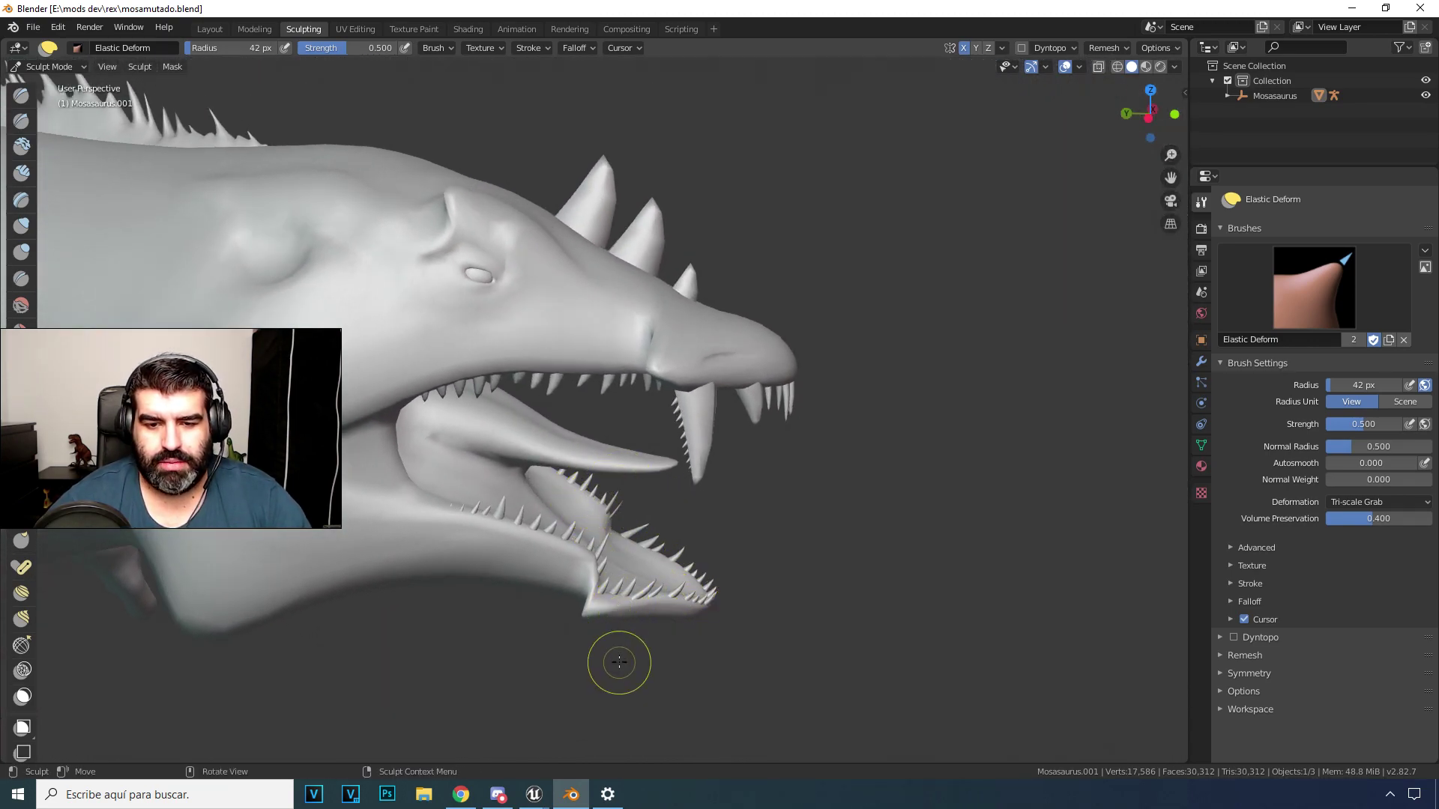
mouse_move(627, 573)
middle_mouse_down()
mouse_move(617, 603)
mouse_move(514, 605)
mouse_move(735, 562)
middle_mouse_up()
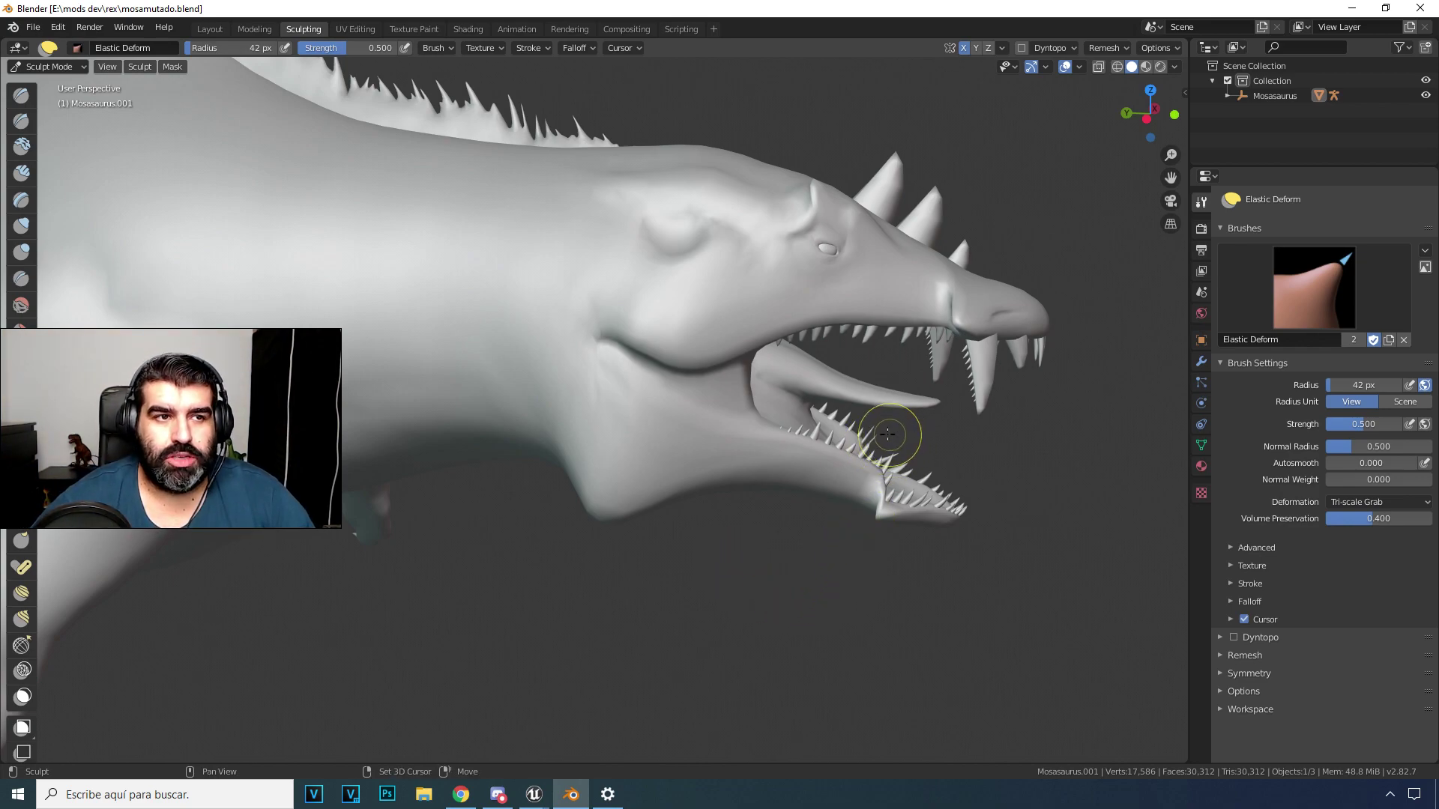
Step: Examine the serrated fangs under the snout and the rows of spiky teeth on the lower jaw
scroll(892, 434, "up", 4)
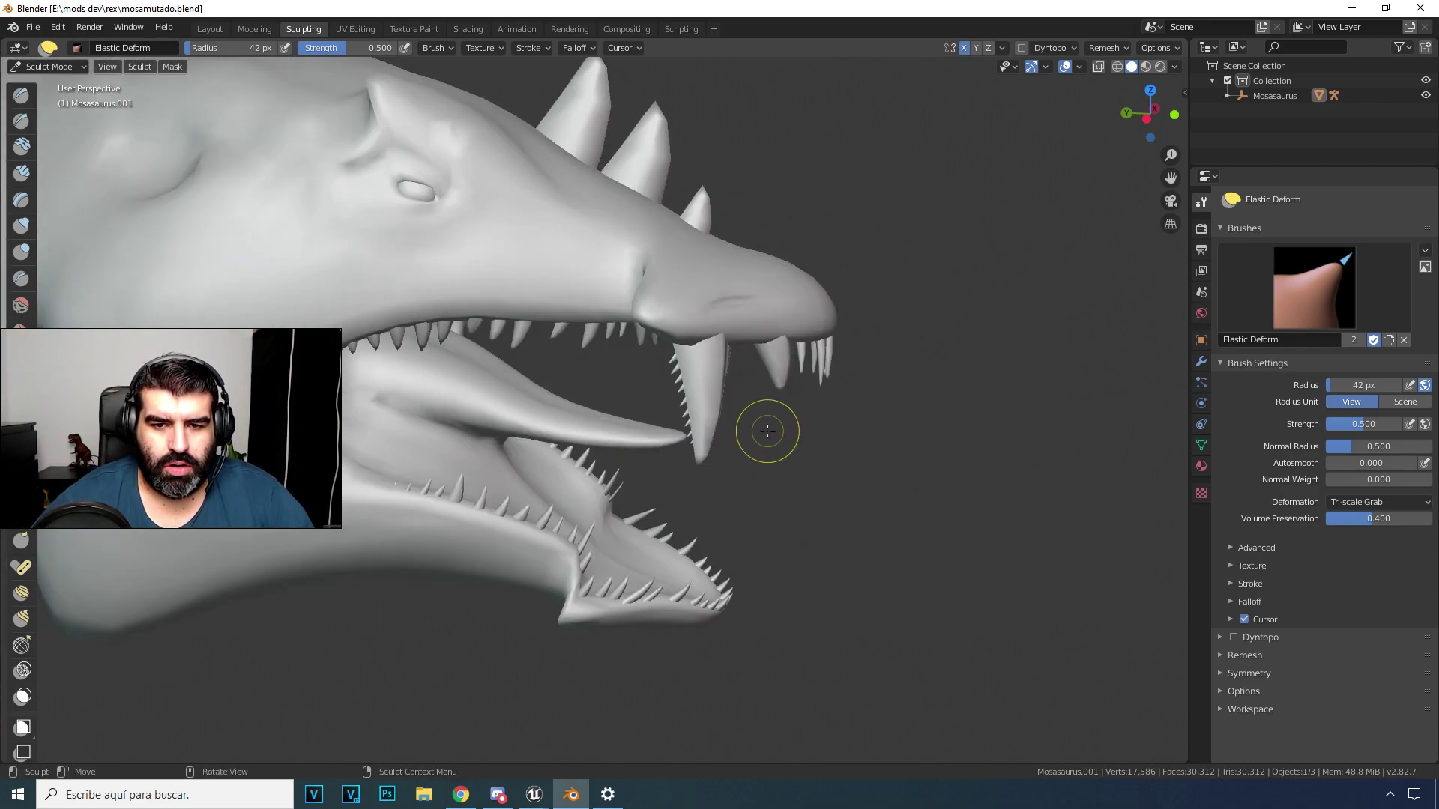
scroll(767, 430, "up", 2)
scroll(772, 437, "up", 2)
left_click_drag(575, 352, 611, 252)
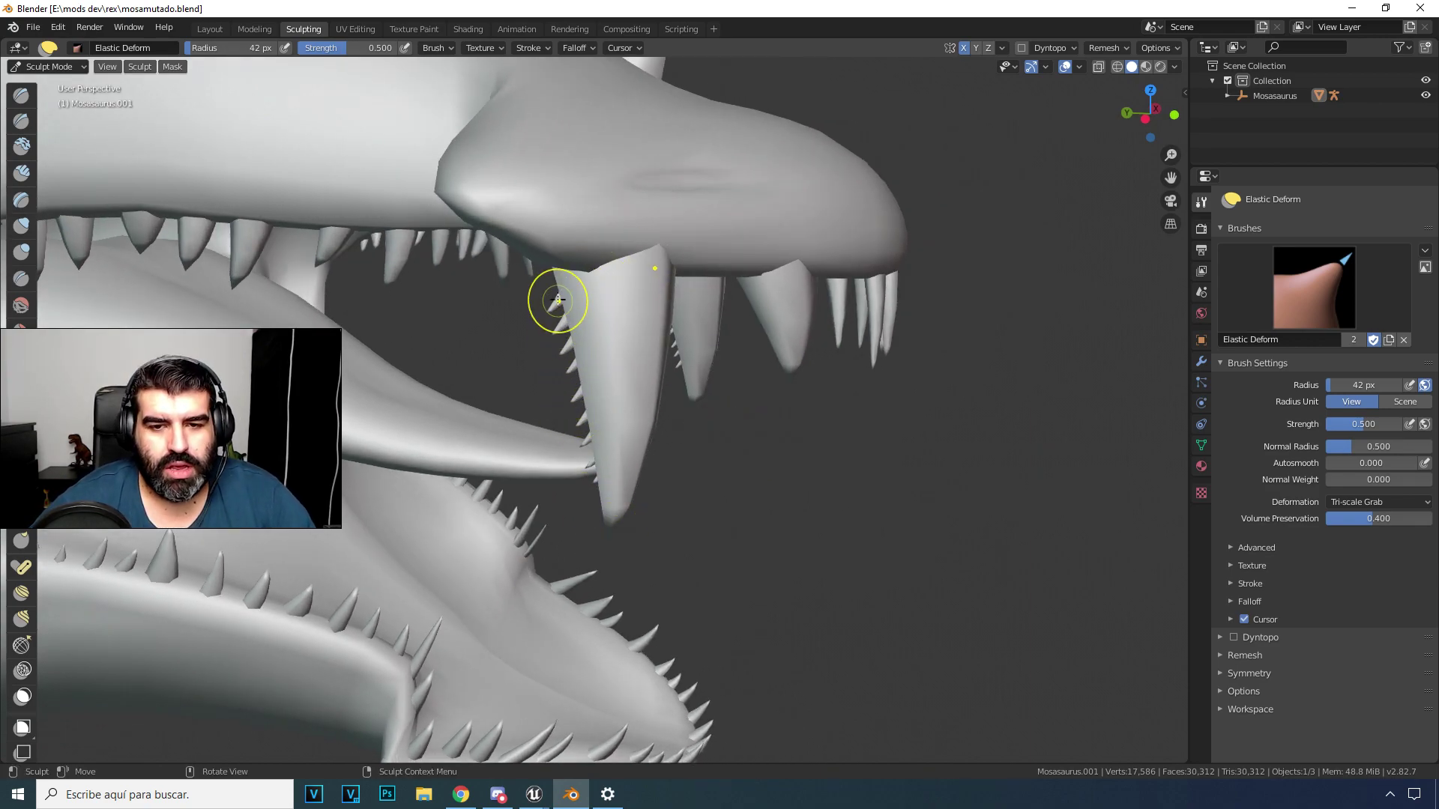
key("ctrl+z")
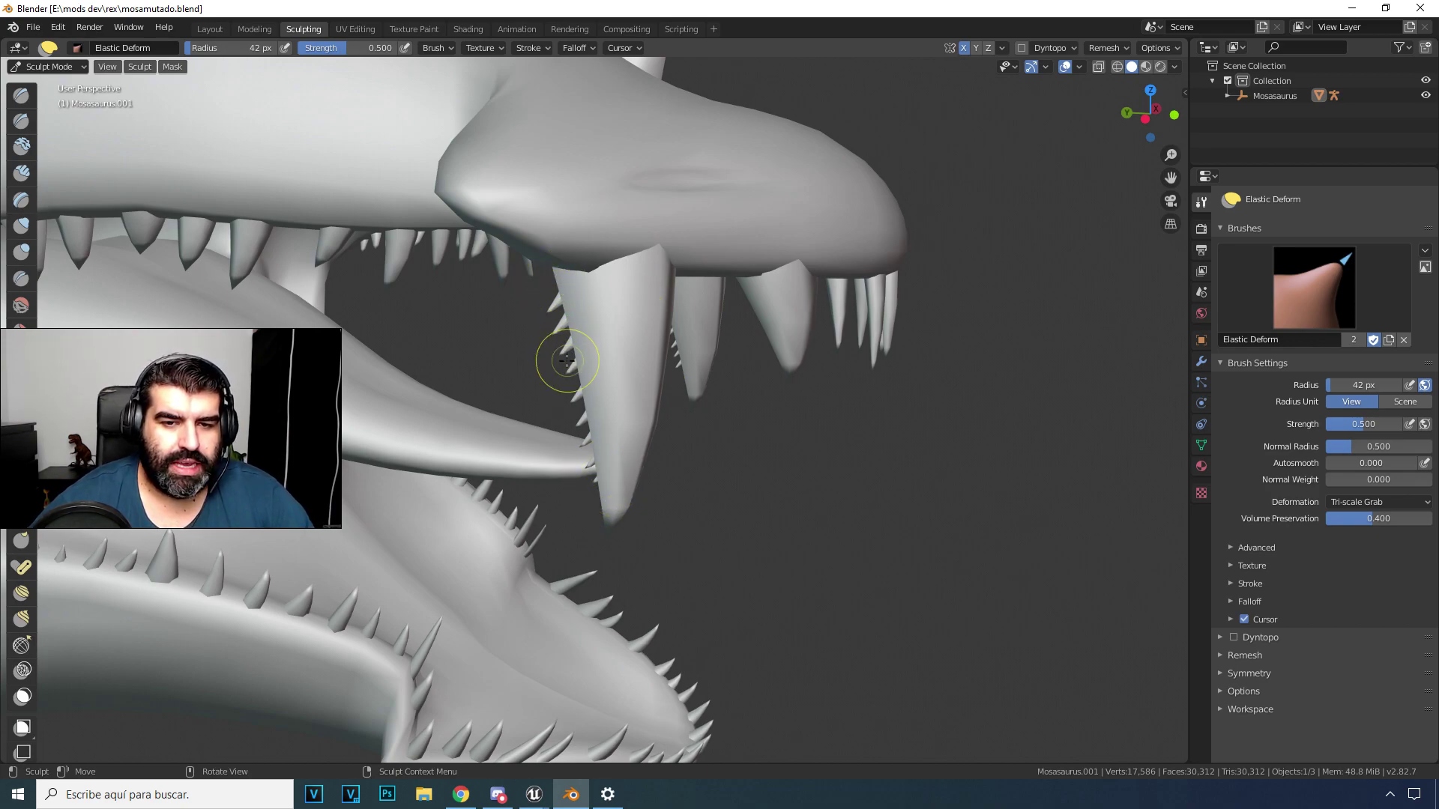
middle_click_drag(591, 507, 598, 507)
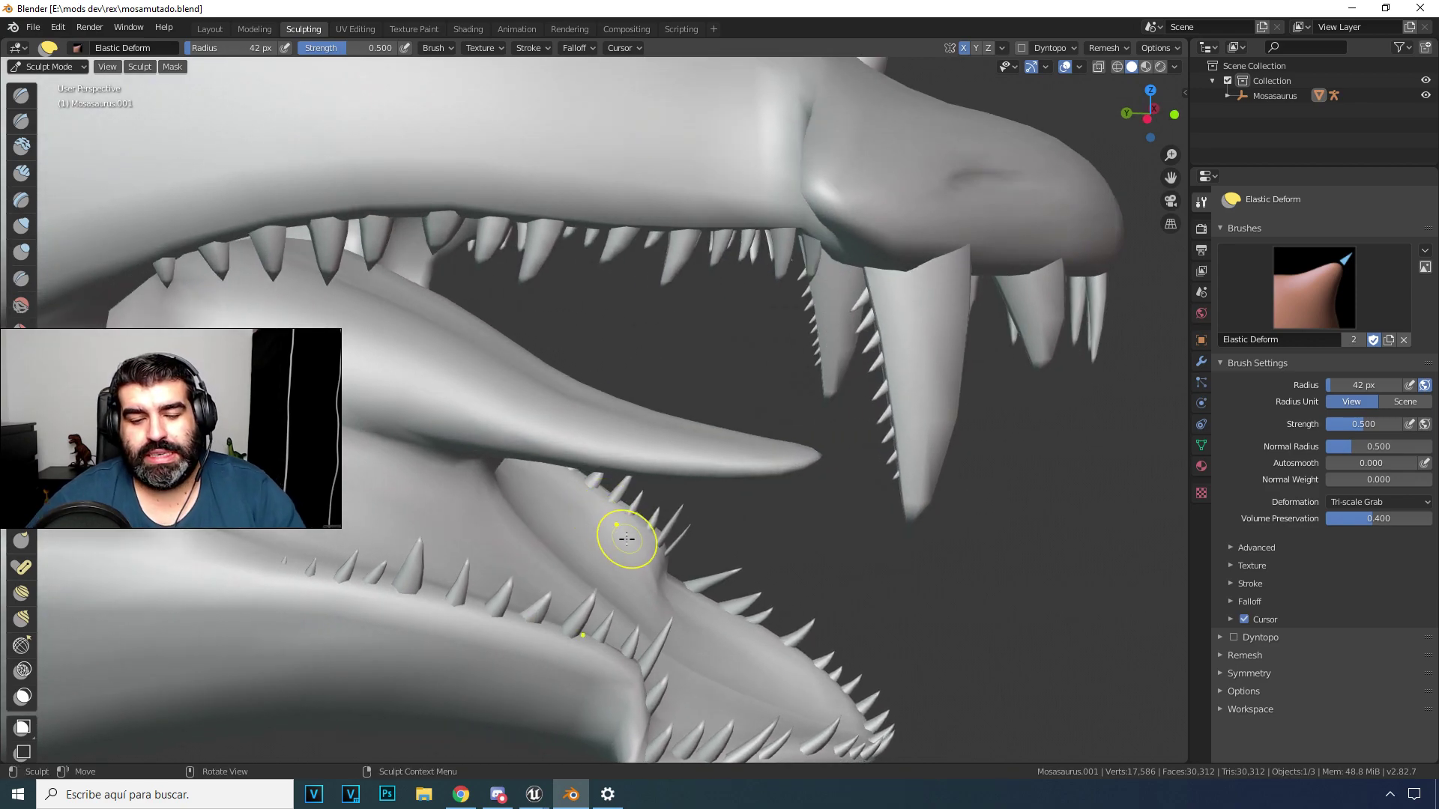
middle_click_drag(712, 611, 676, 493, "shift")
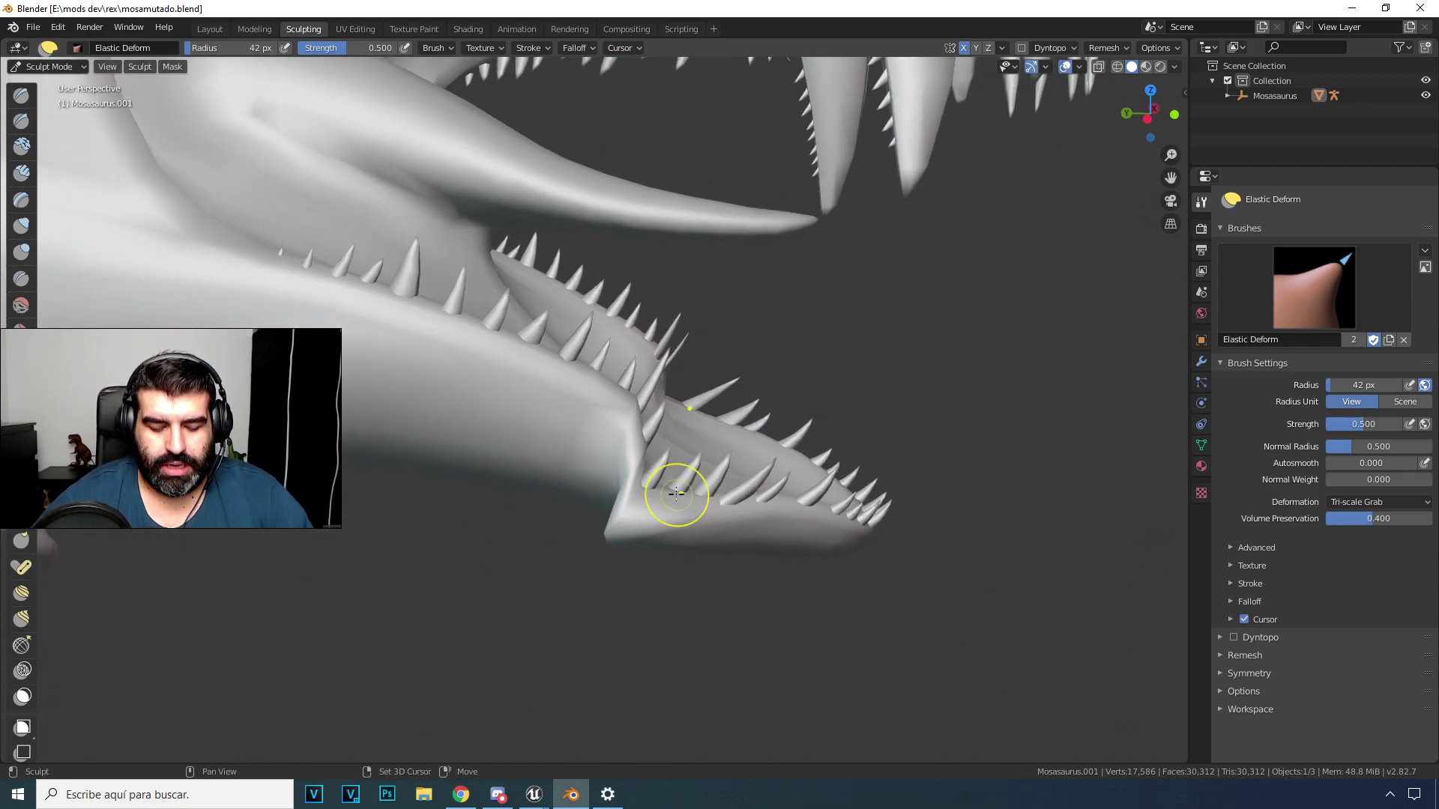
scroll(676, 493, "down", 5)
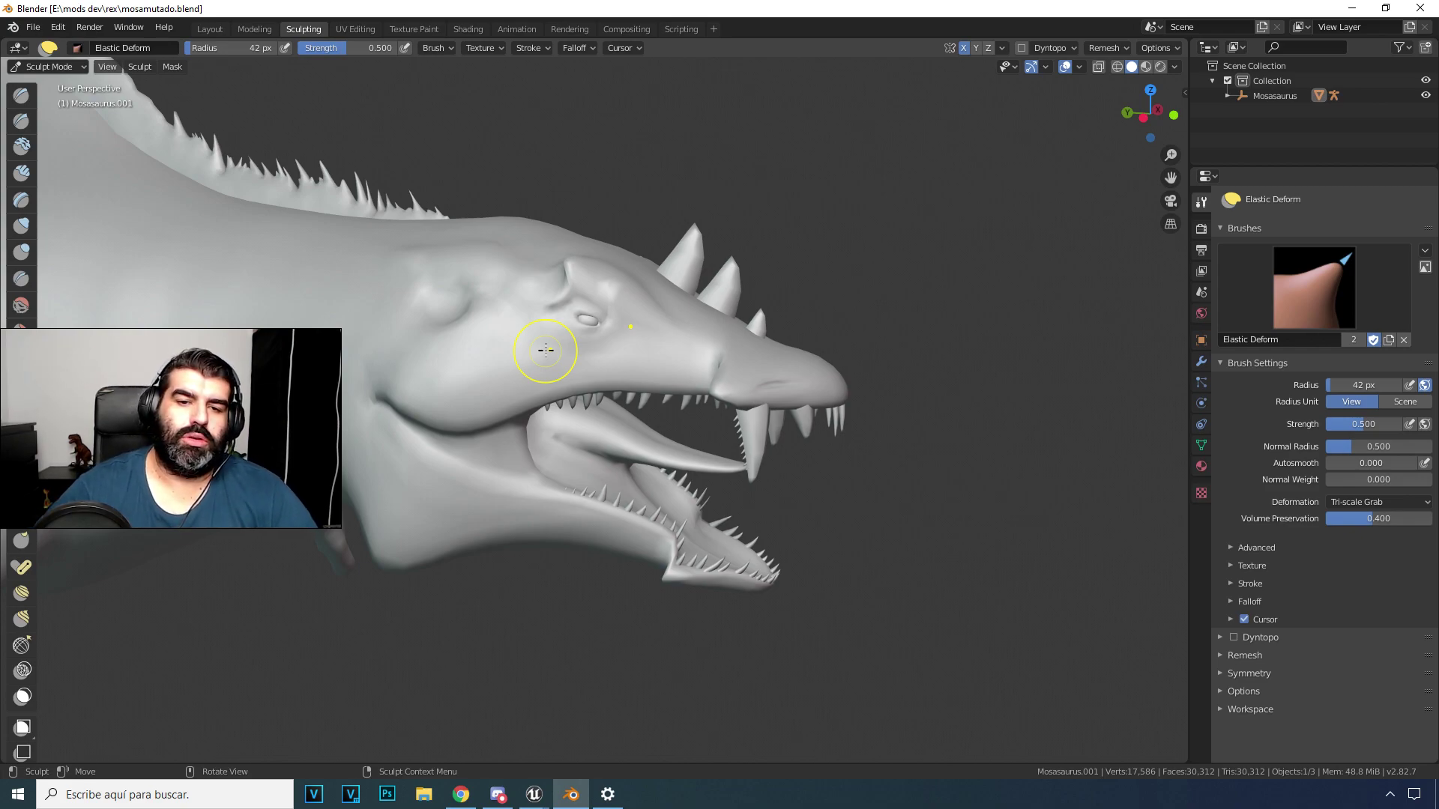
Step: Examine the dorsal fin, the flippers and the spiked tail along the Mosasaurus body
mouse_move(545, 350)
middle_mouse_down()
mouse_move(370, 326)
mouse_move(784, 524)
mouse_move(876, 533)
mouse_move(861, 536)
middle_mouse_up()
middle_click_drag(729, 561, 887, 478, "shift")
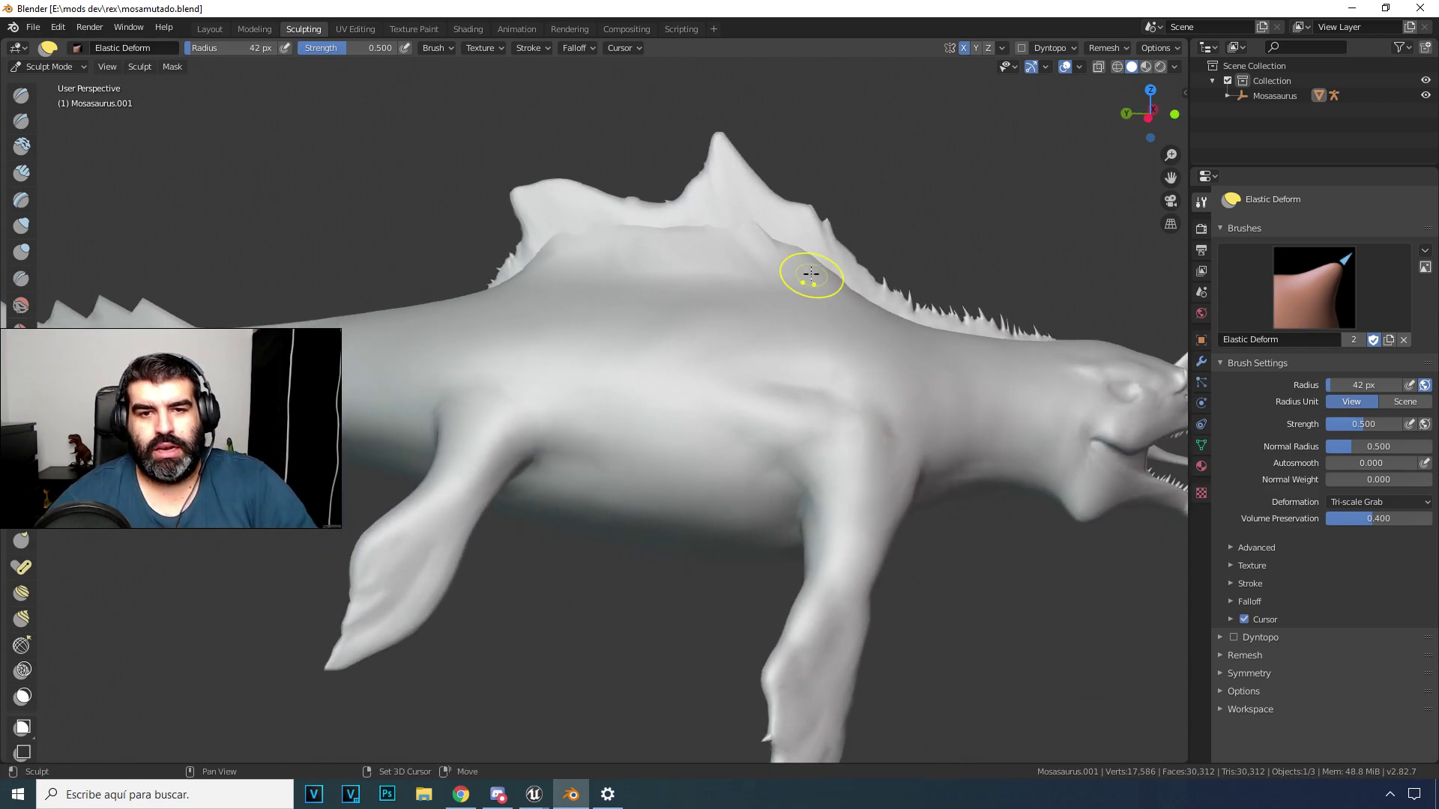
middle_click_drag(787, 311, 909, 334)
middle_click_drag(568, 379, 442, 387)
mouse_move(484, 621)
middle_mouse_down()
mouse_move(600, 572)
mouse_move(363, 389)
mouse_move(795, 415)
mouse_move(505, 408)
mouse_move(700, 467)
mouse_move(954, 398)
mouse_move(1005, 402)
mouse_move(979, 429)
mouse_move(800, 418)
middle_mouse_up()
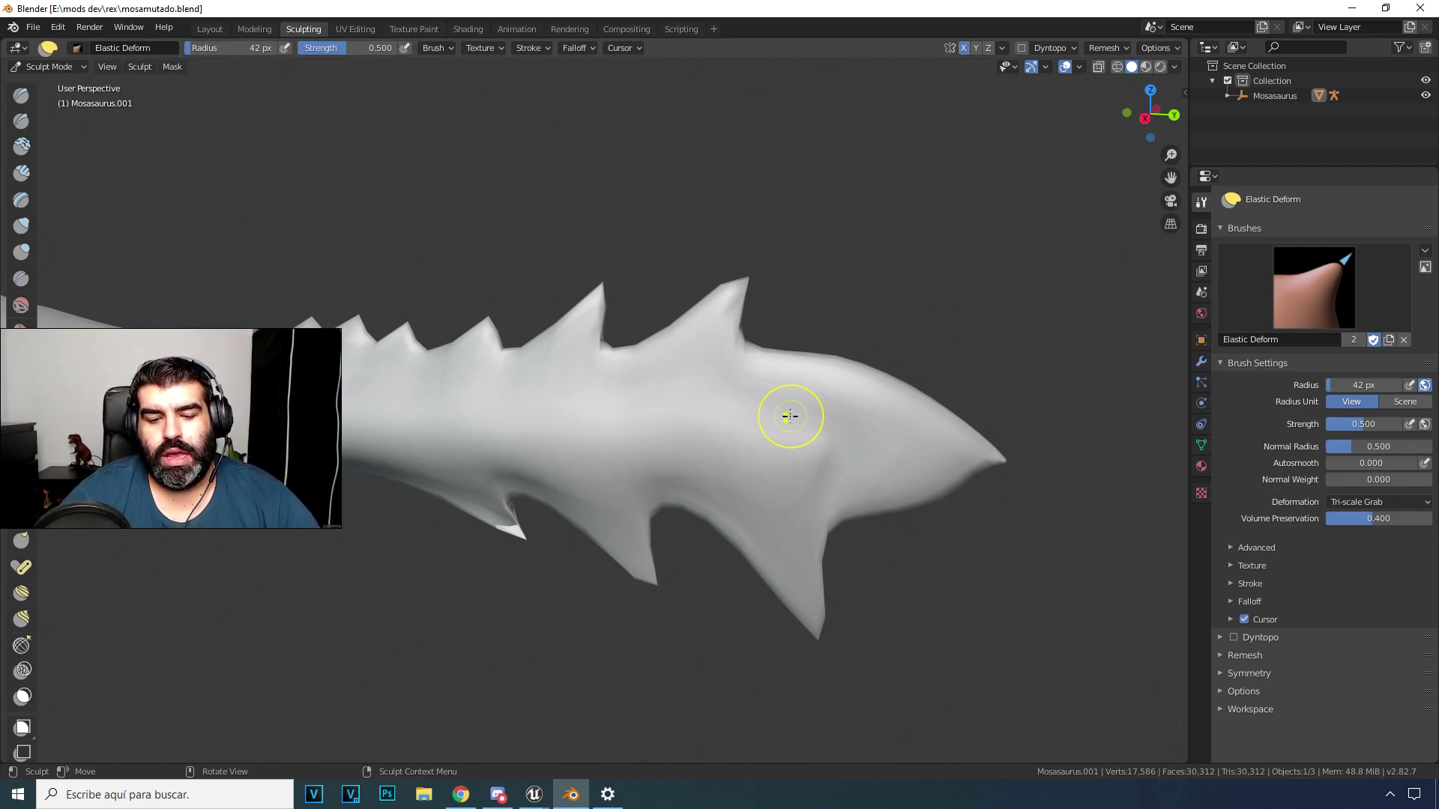
middle_click_drag(752, 442, 344, 319)
mouse_move(594, 376)
middle_mouse_down()
mouse_move(578, 362)
mouse_move(581, 377)
middle_mouse_up()
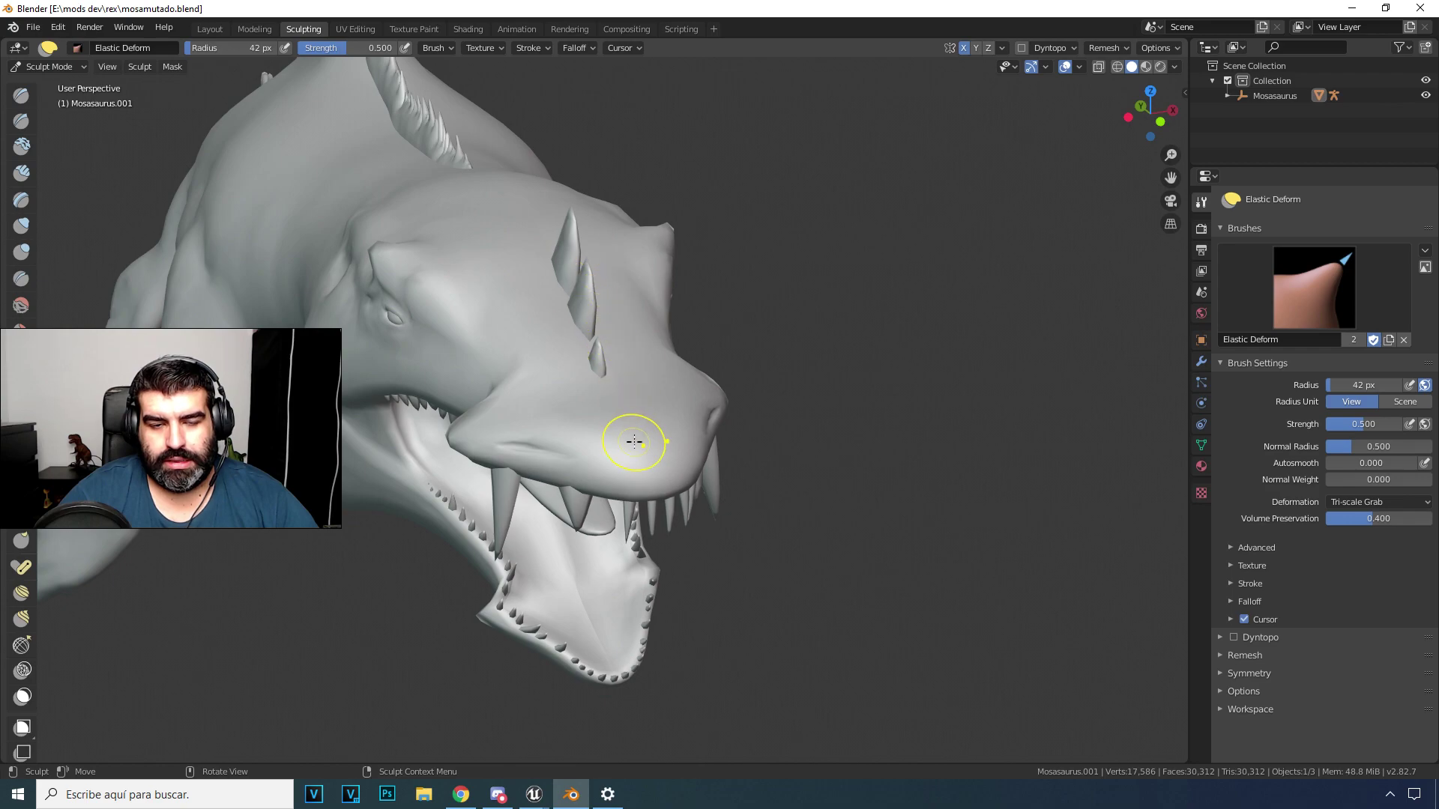
Step: Examine the snout horns, teeth and brow shapes of the head from the front, above and side
middle_click_drag(634, 442, 674, 442)
scroll(835, 475, "up", 3)
middle_click_drag(899, 428, 592, 378, "shift")
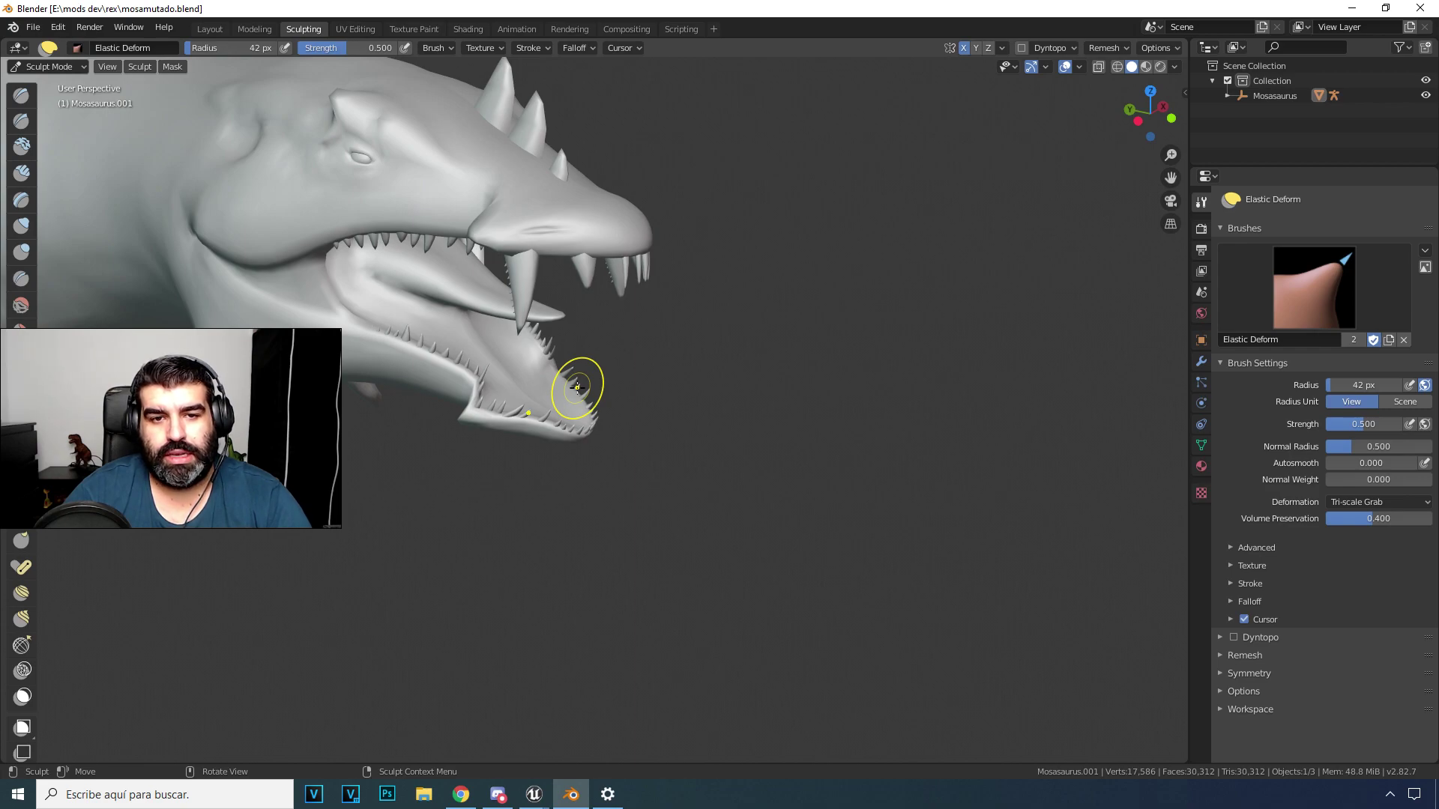
mouse_move(576, 387)
middle_mouse_down()
mouse_move(501, 369)
mouse_move(607, 395)
mouse_move(557, 432)
mouse_move(434, 379)
mouse_move(471, 394)
middle_mouse_up()
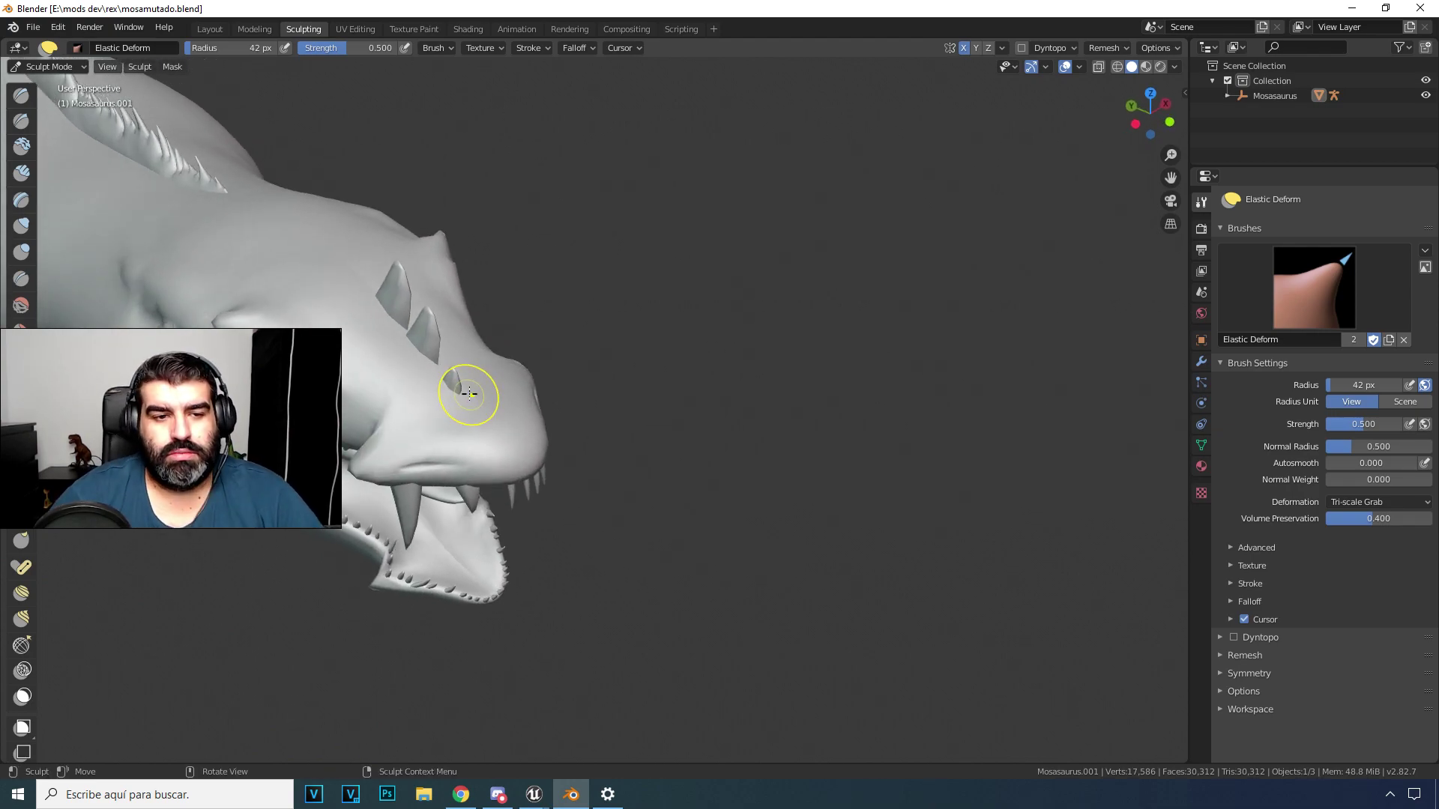
middle_click_drag(363, 277, 418, 284)
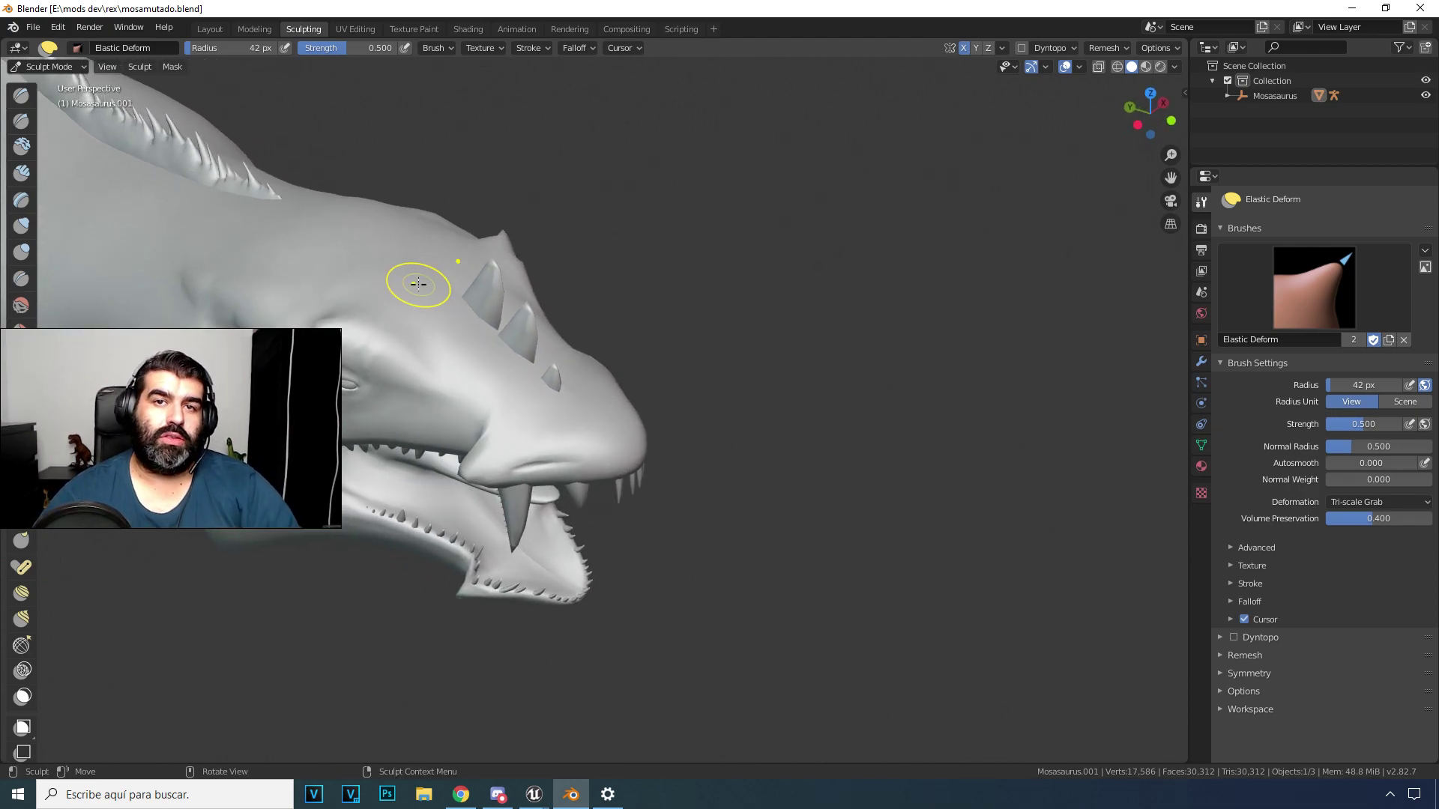
middle_click_drag(484, 345, 569, 389)
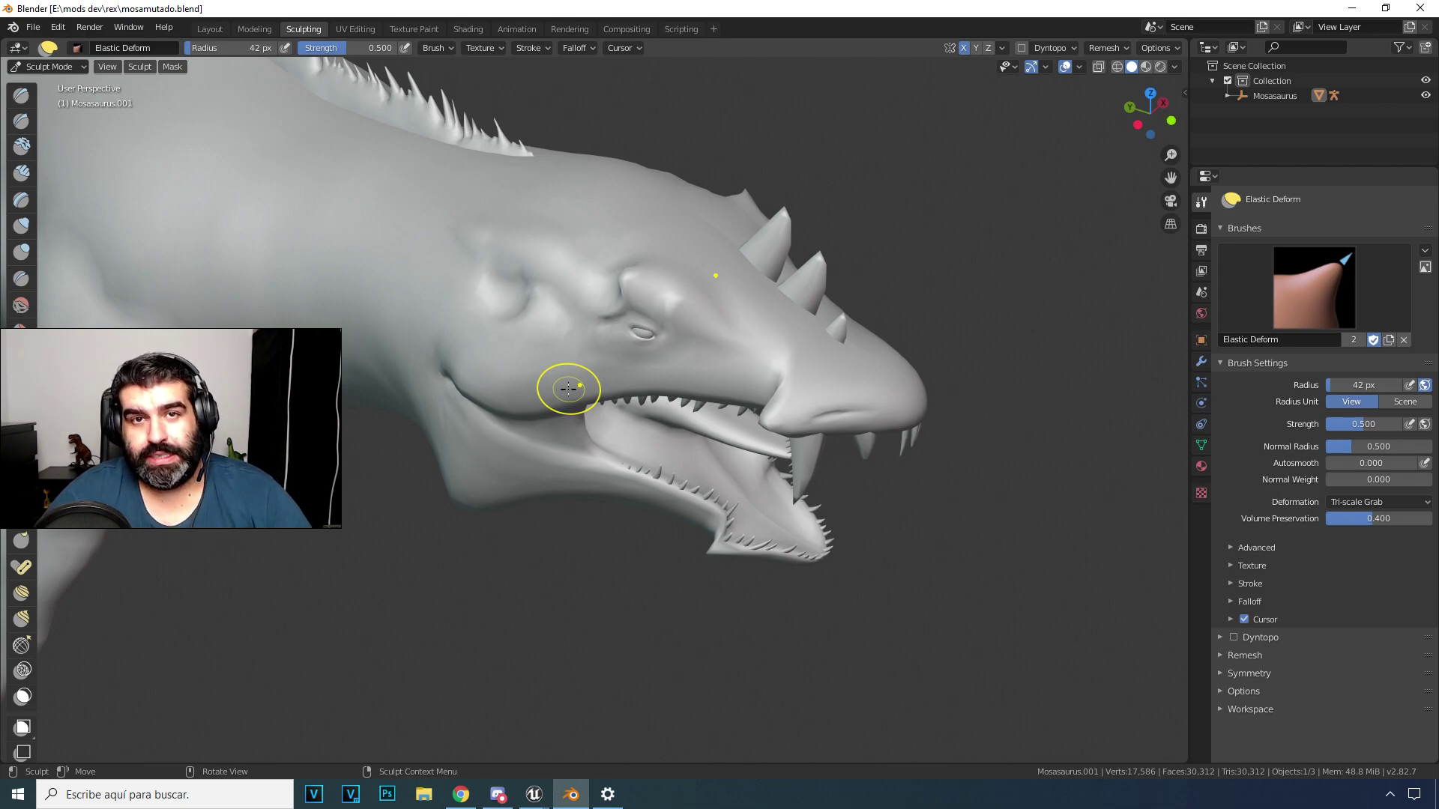
mouse_move(569, 389)
middle_mouse_down()
mouse_move(551, 381)
mouse_move(621, 393)
mouse_move(571, 414)
mouse_move(552, 402)
mouse_move(589, 393)
middle_mouse_up()
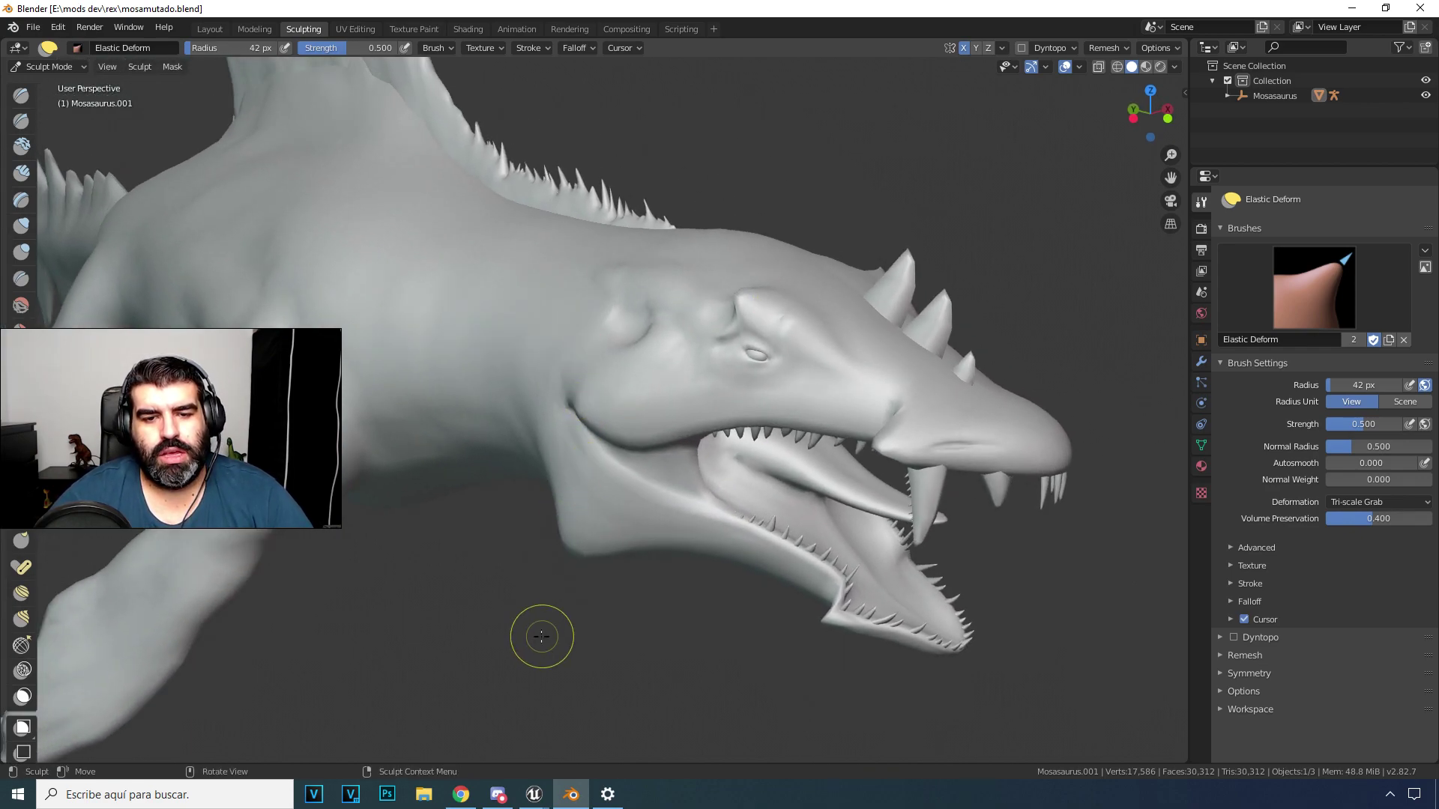
middle_click_drag(541, 635, 453, 556)
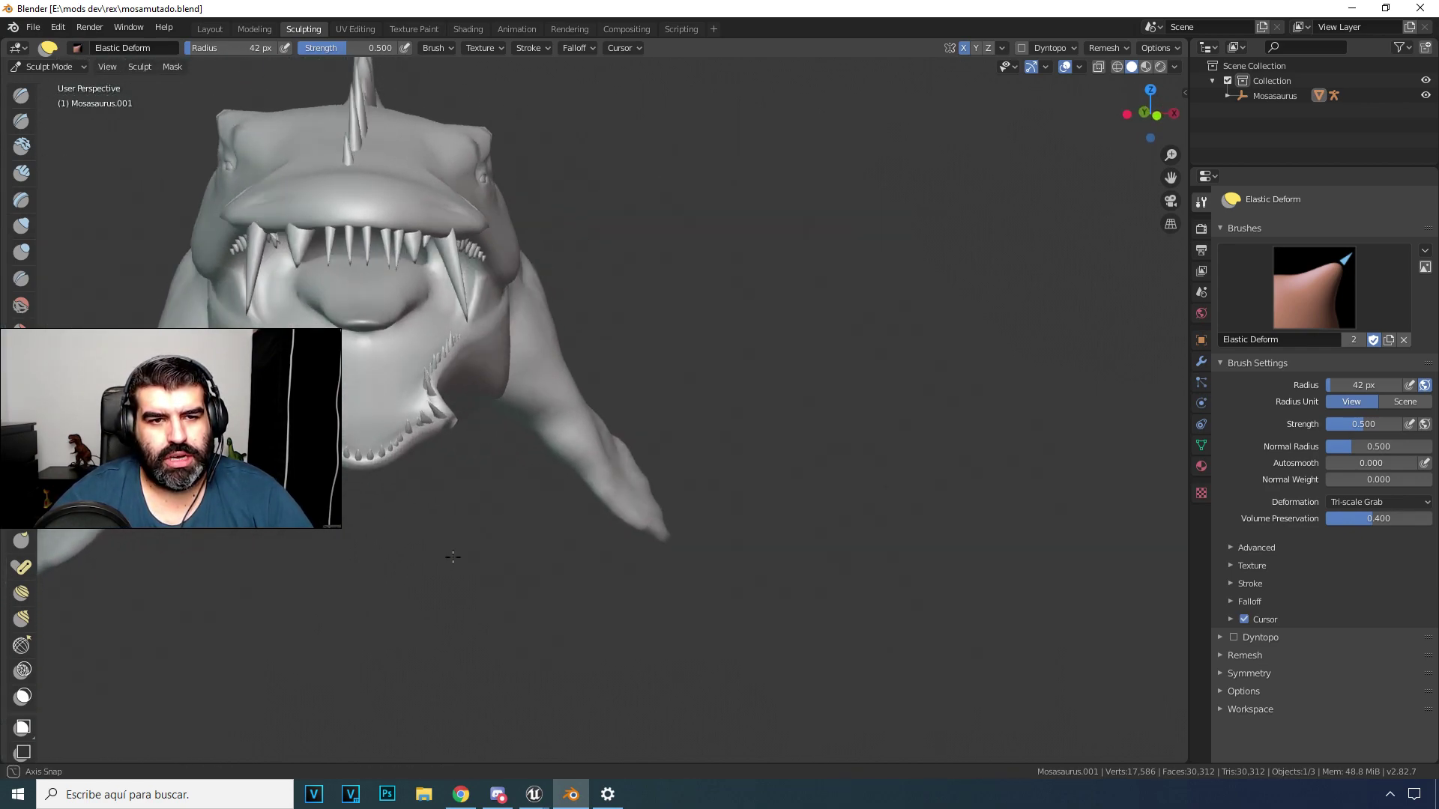
middle_click_drag(434, 504, 484, 518)
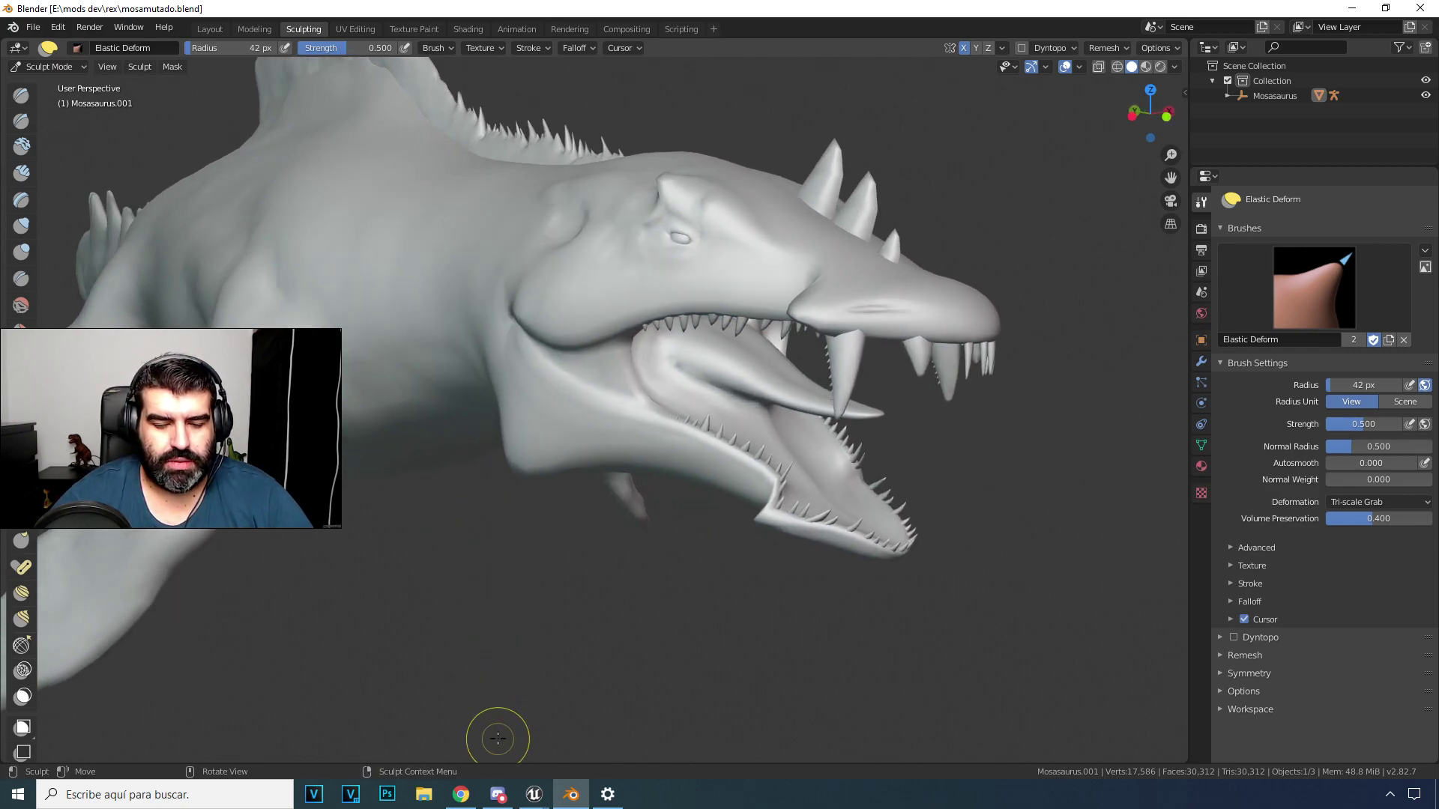
Step: Switch to the Abyss_anim_BP editor and widen the asset browser's name column to make the animation names readable
mouse_move(536, 793)
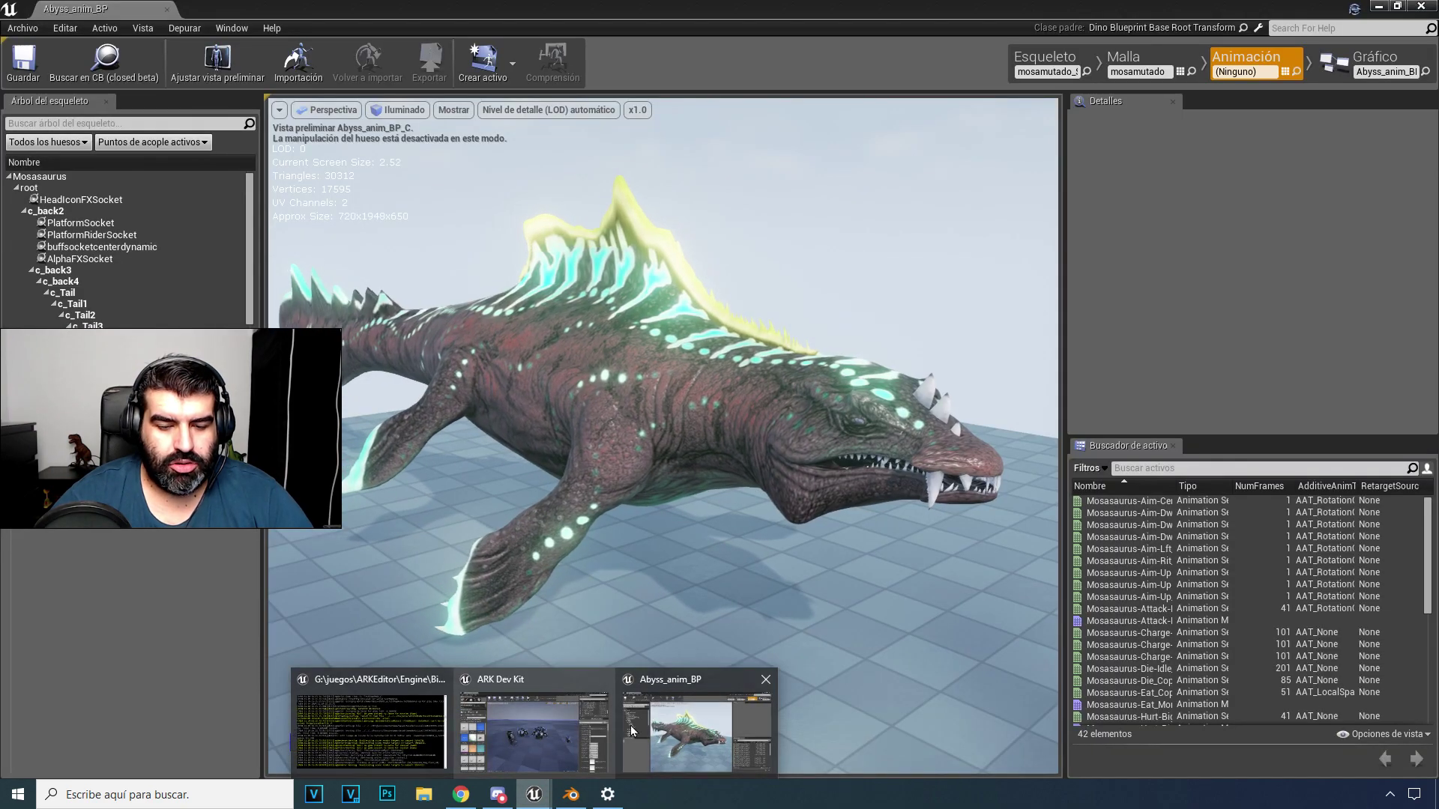
left_click(689, 730)
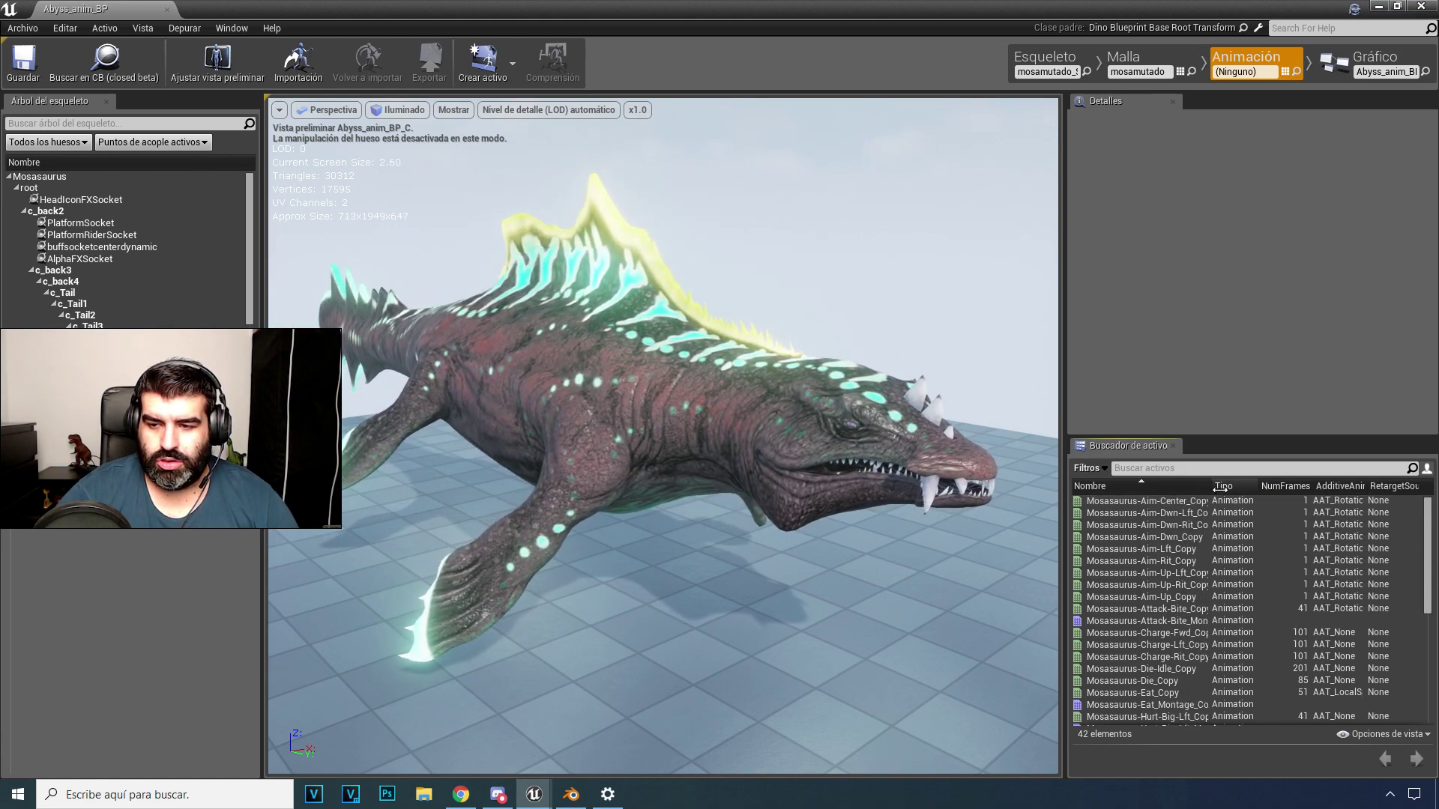
left_click_drag(1177, 494, 1233, 493)
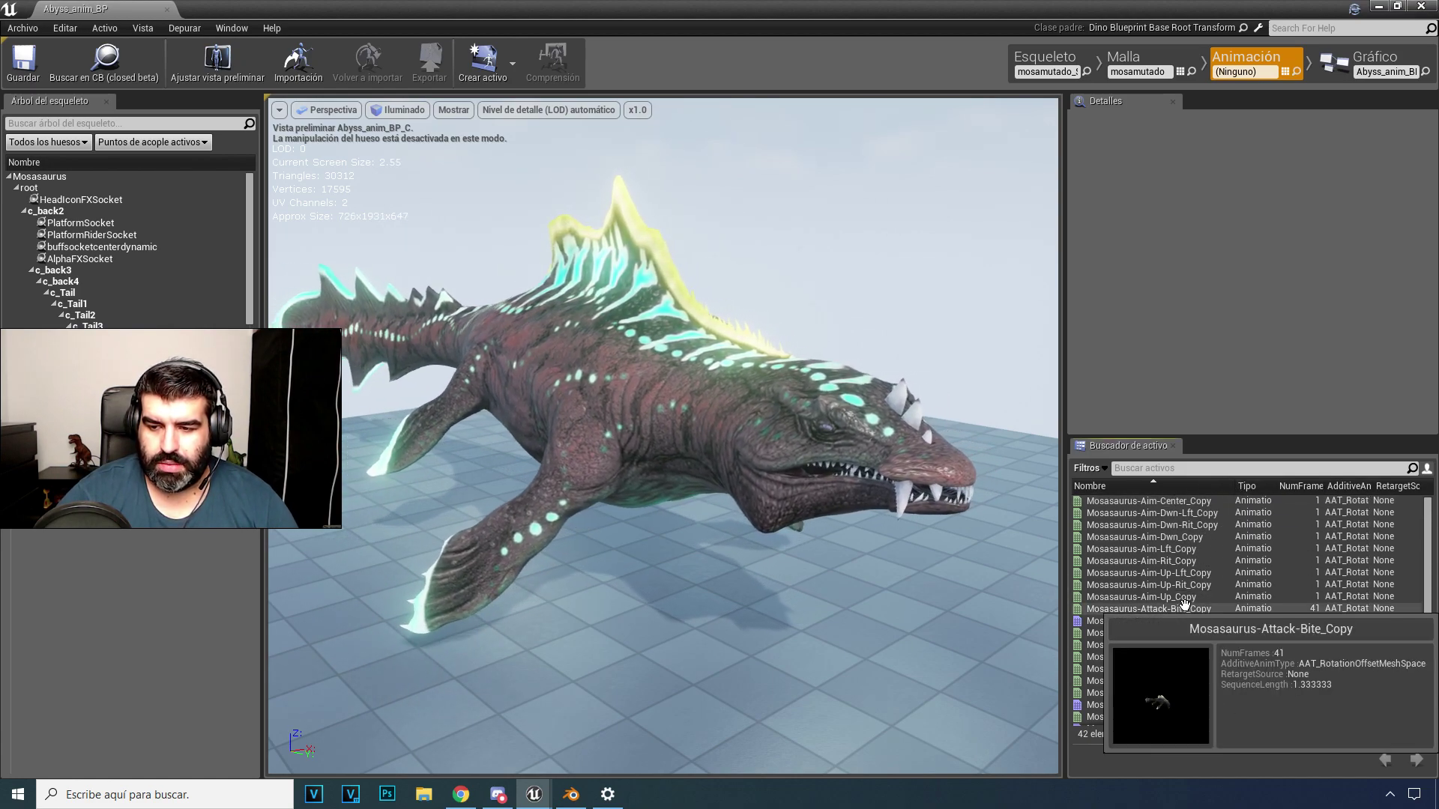
Step: Preview the Mosasaurus-Swim-Fwd_Copy animation on the mesh
scroll(1190, 683, "down", 4)
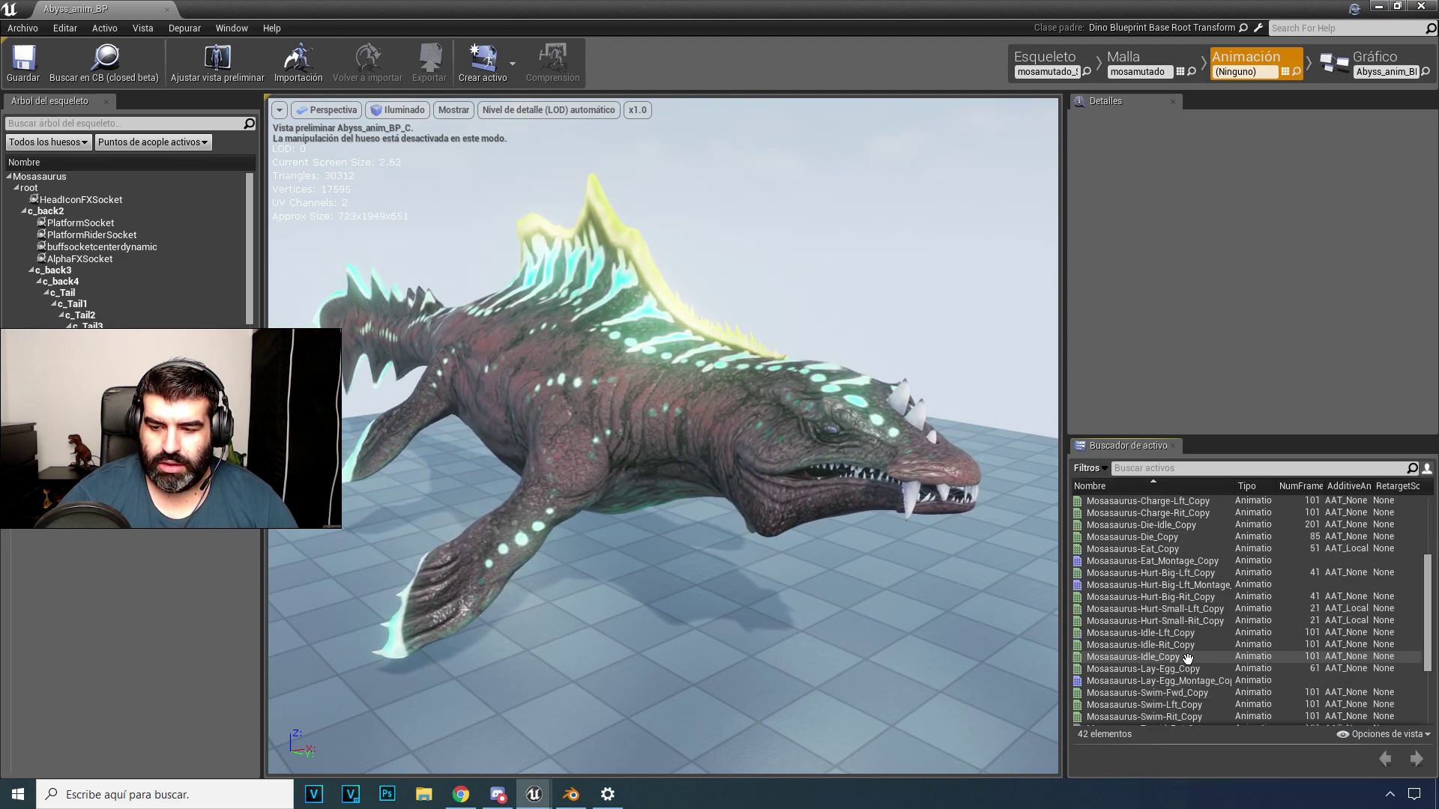
scroll(1195, 667, "down", 2)
left_click(1200, 622)
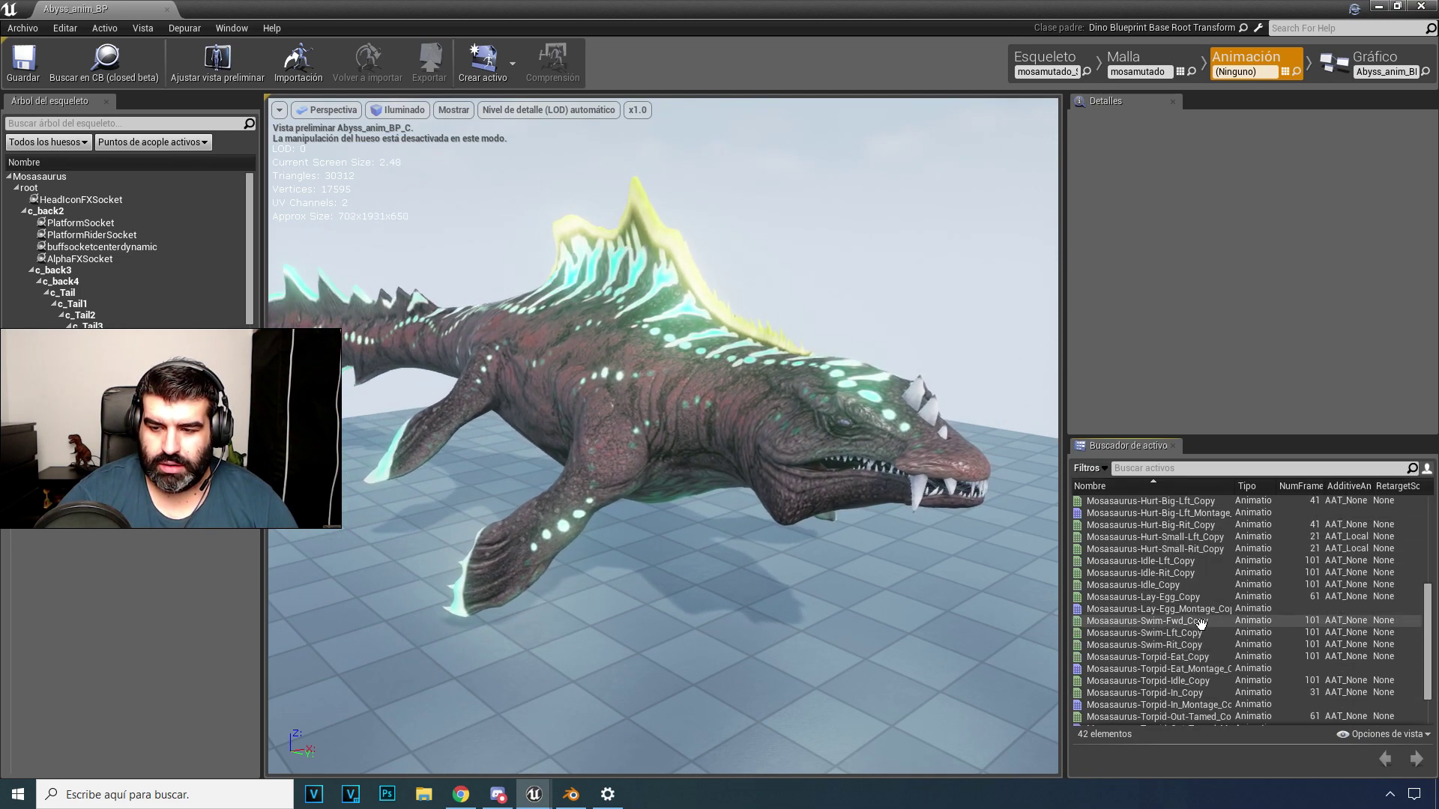
double_click(1201, 621)
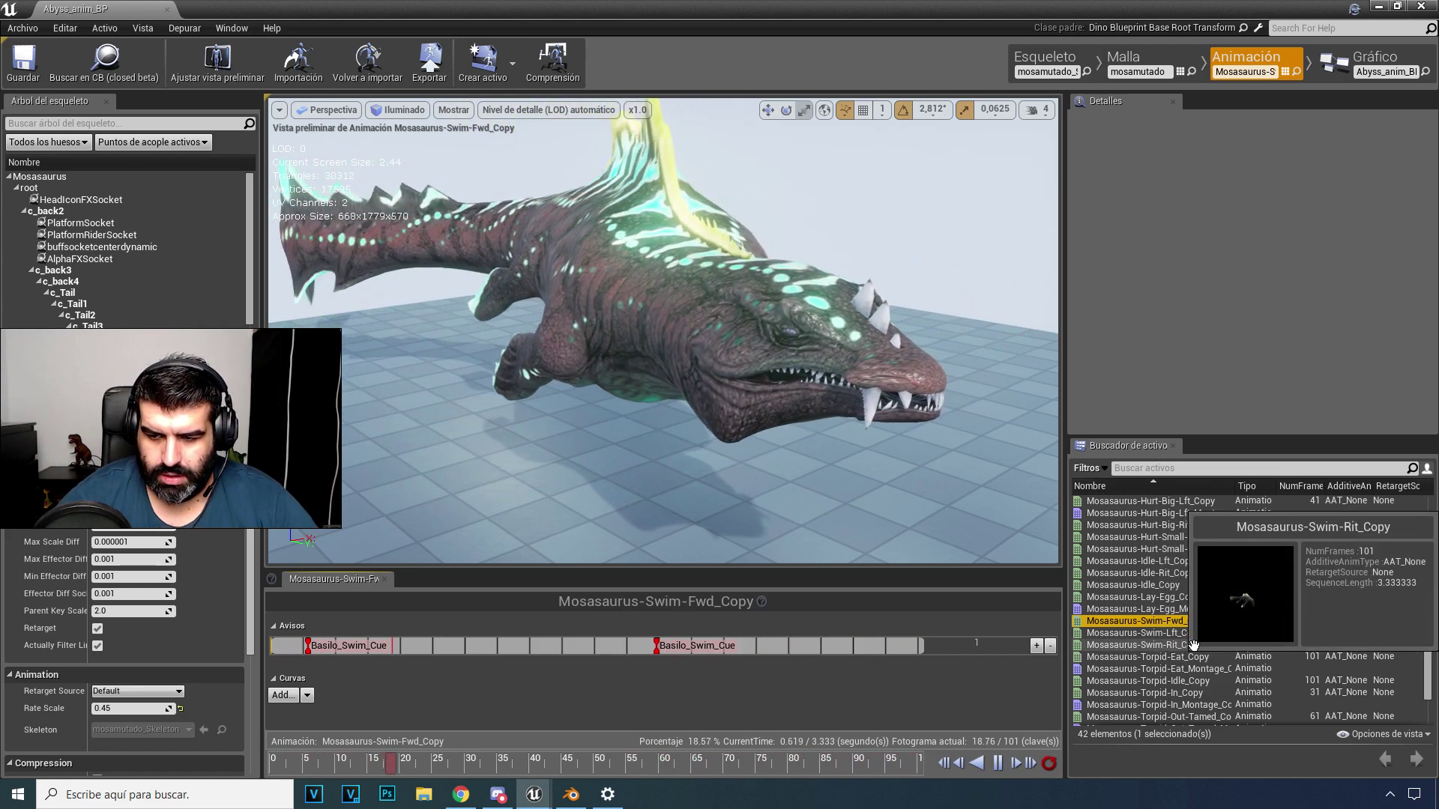
Step: Preview the Mosasaurus-Eat_Copy and Mosasaurus-Die_Copy animations on the mesh
scroll(1209, 680, "down", 2)
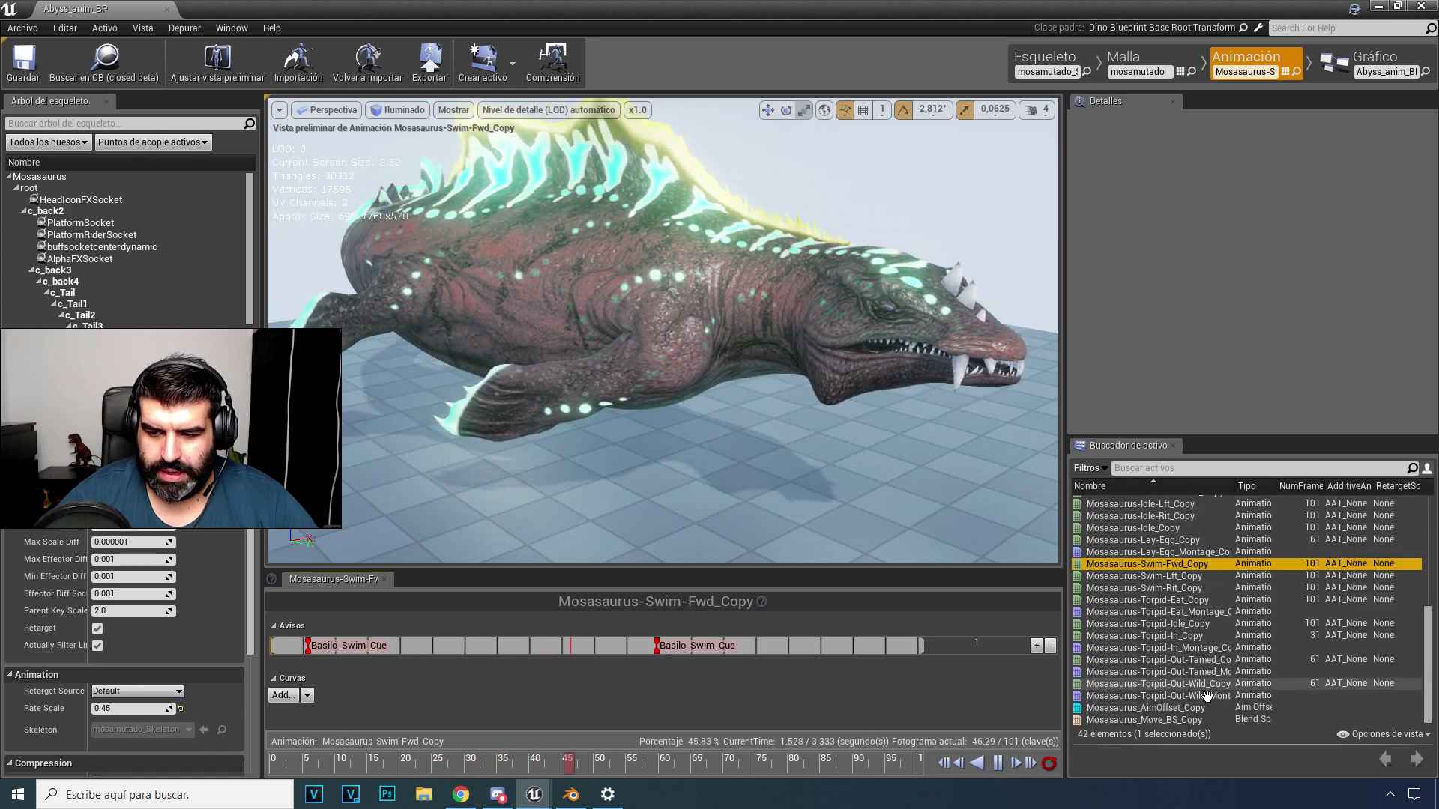
scroll(1192, 629, "up", 3)
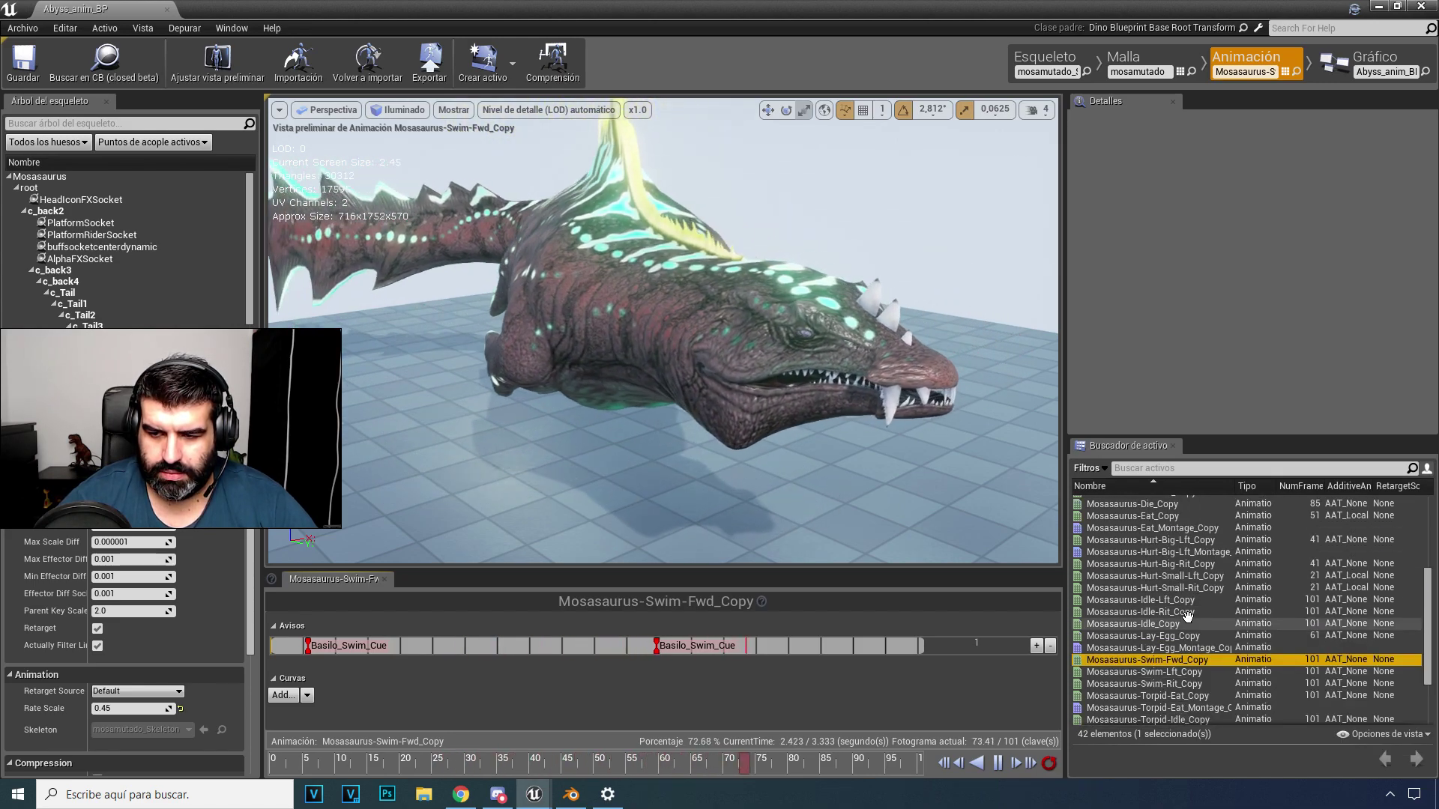
left_click(1197, 517)
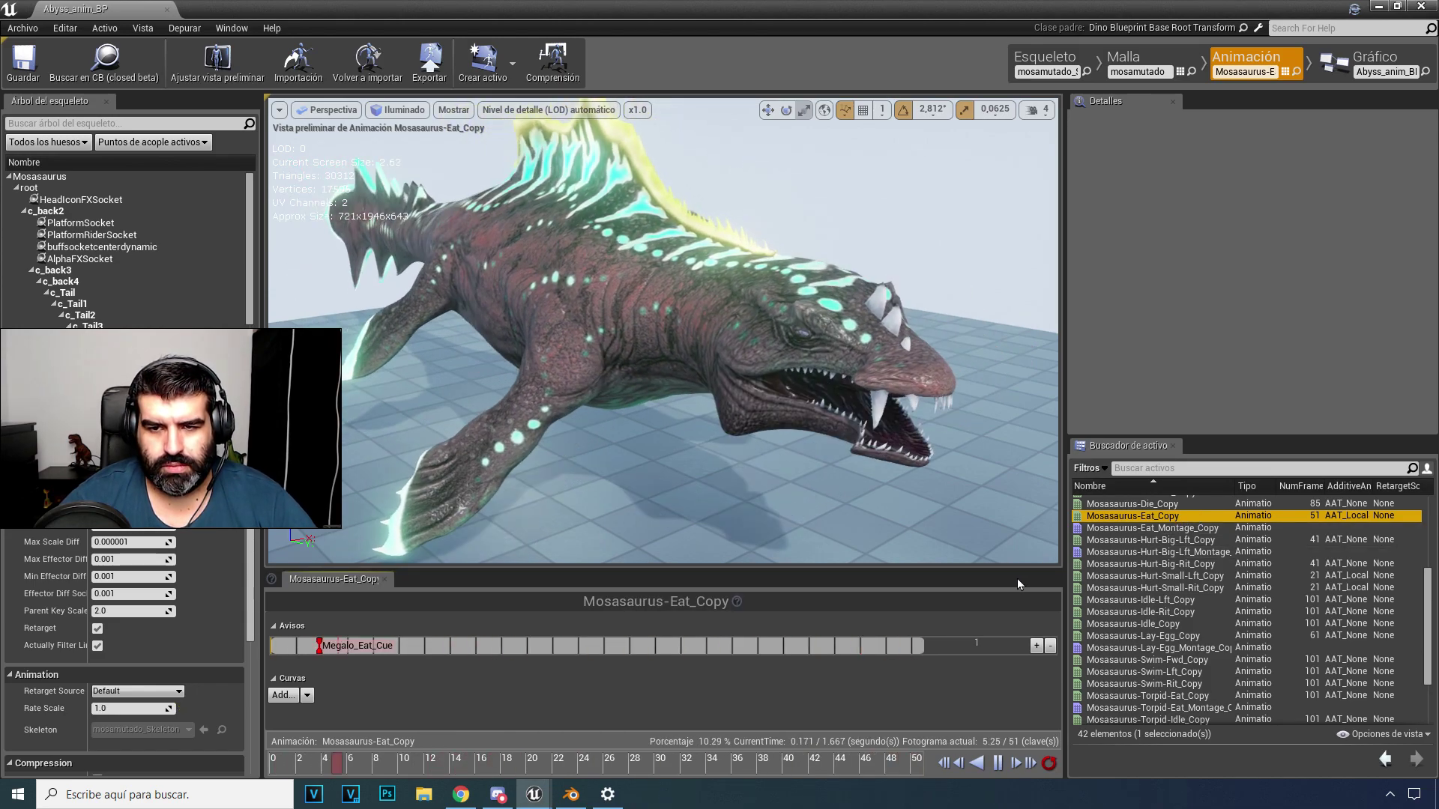
scroll(1179, 570, "up", 2)
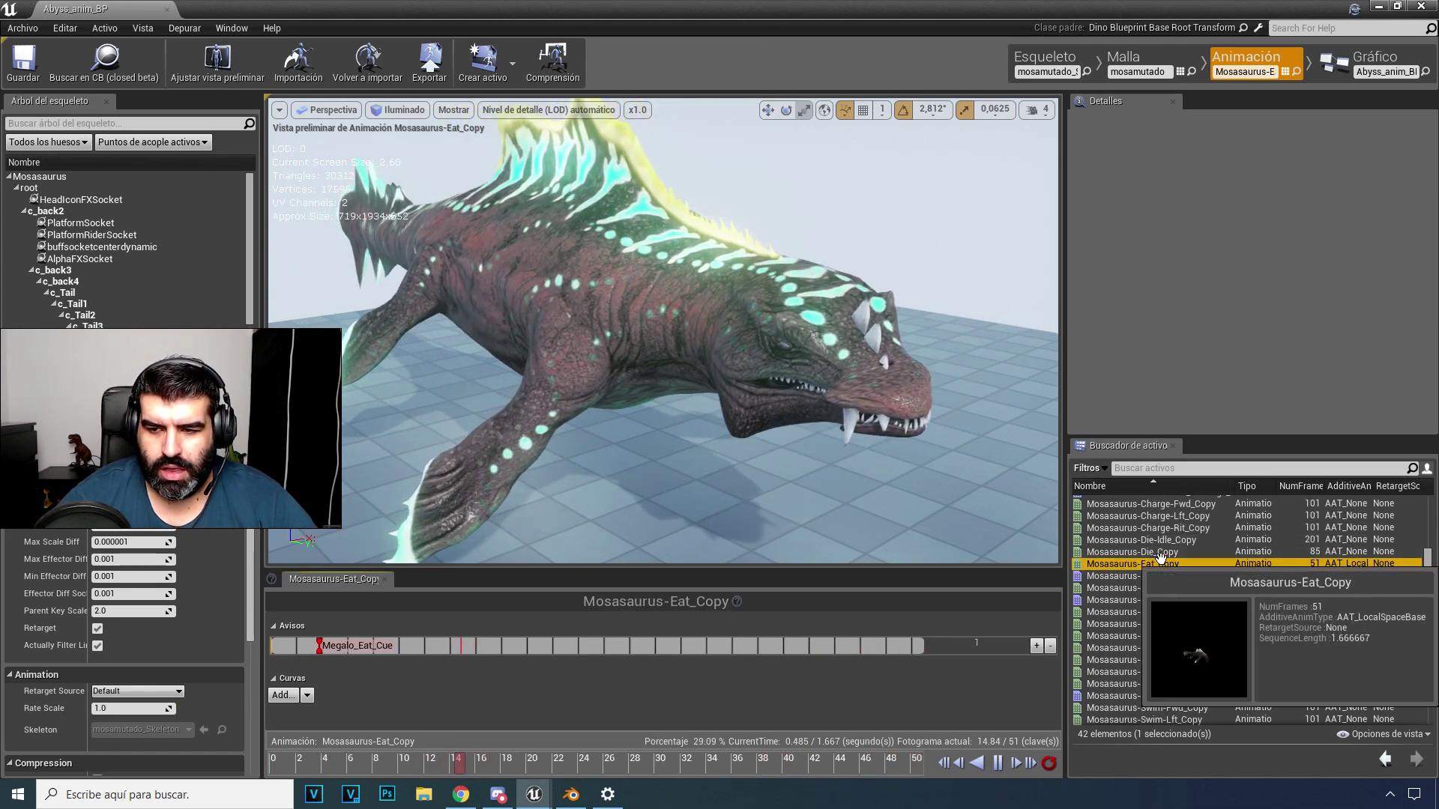
left_click(1179, 553)
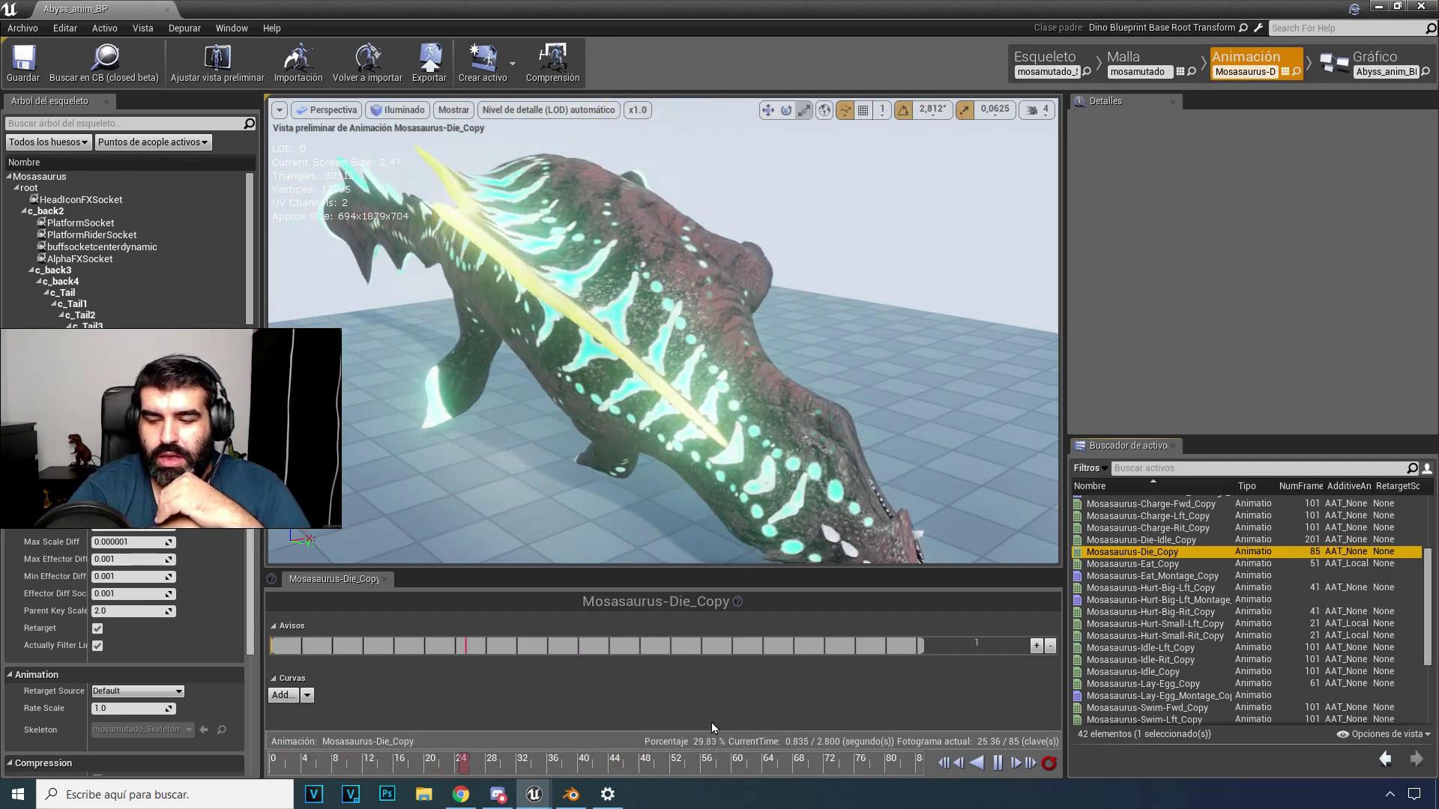
Step: Preview the Mosasaurus-Charge-Lft_Copy and Mosasaurus-Charge-Fwd_Copy animations on the mesh
scroll(1200, 585, "up", 2)
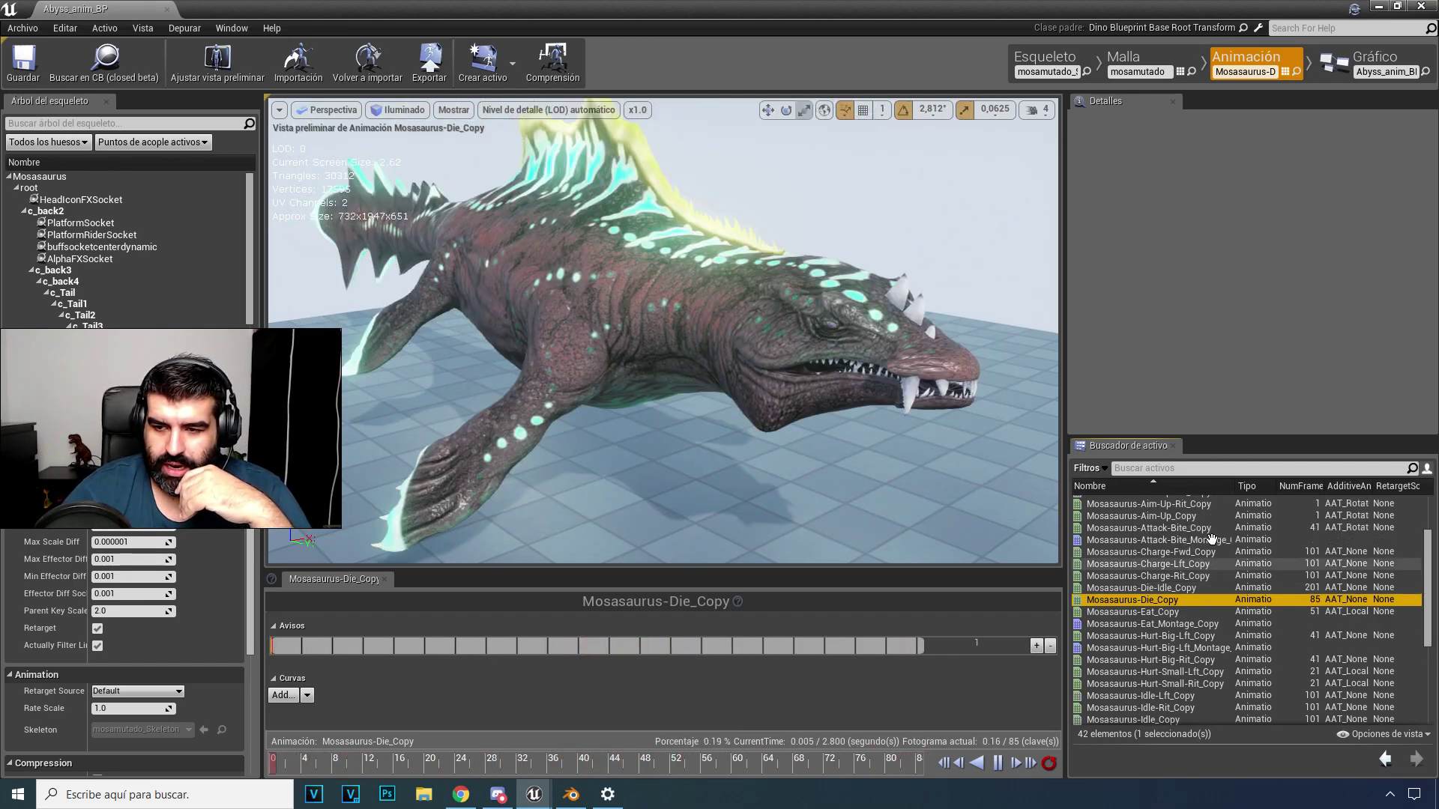
left_click(1198, 558)
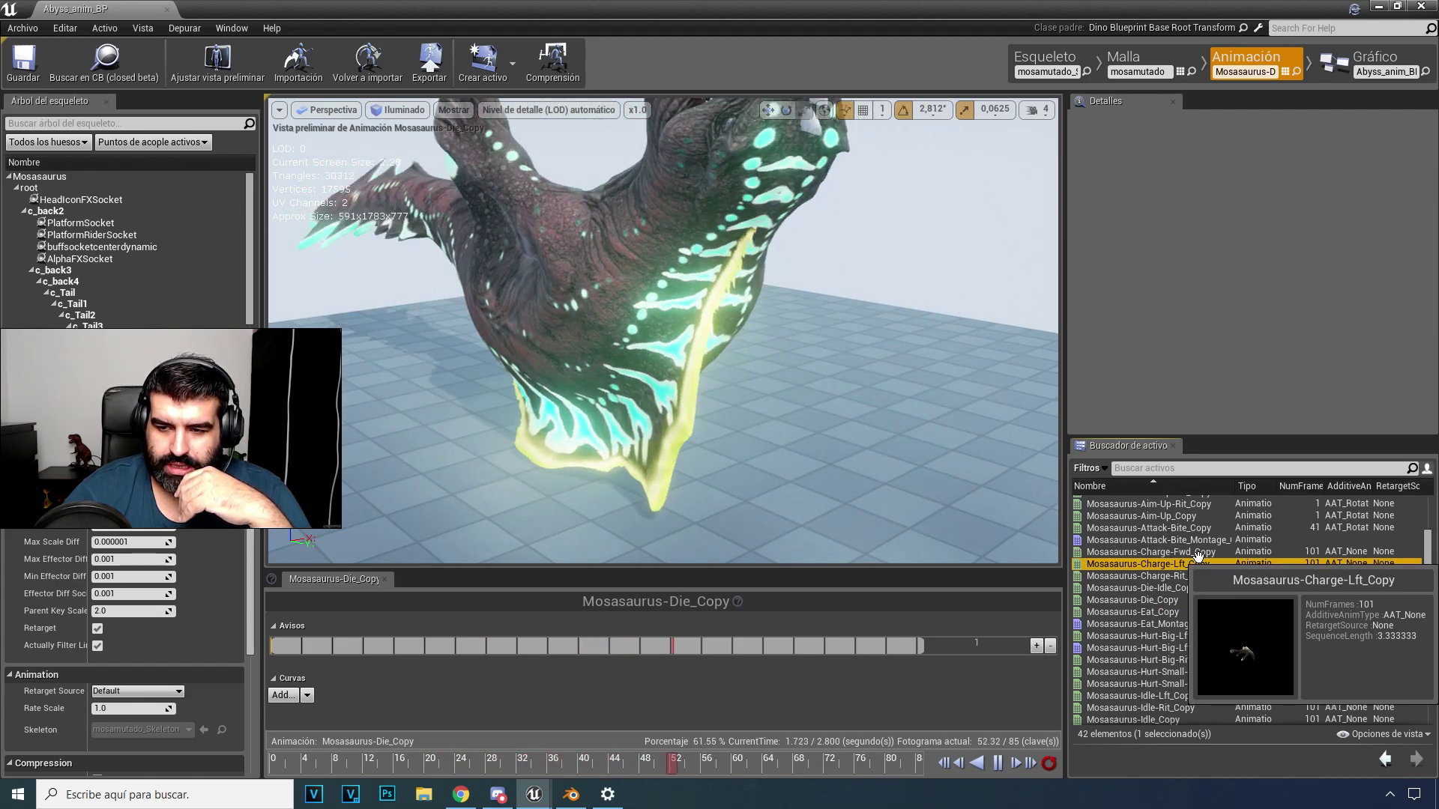
double_click(1198, 558)
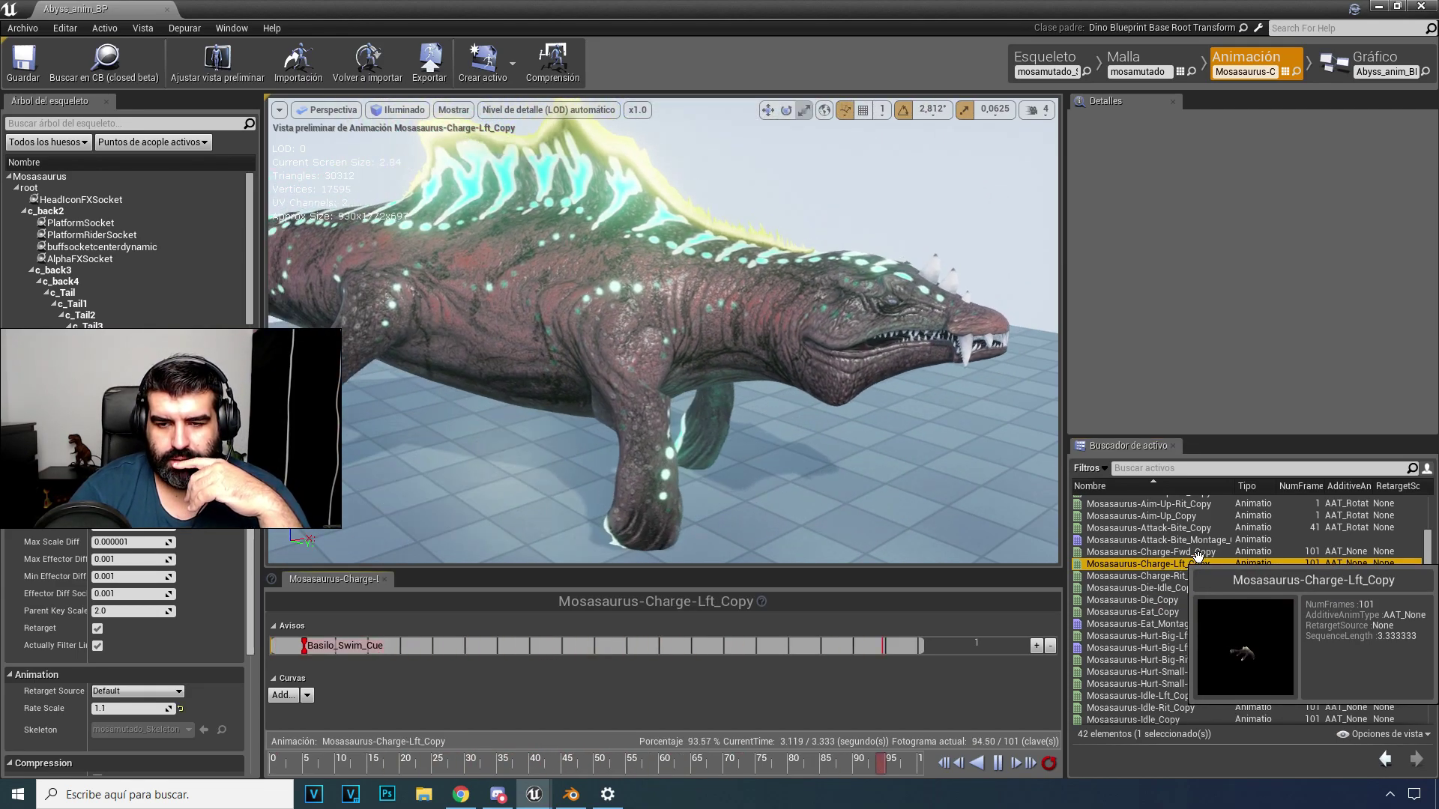
left_click(1169, 551)
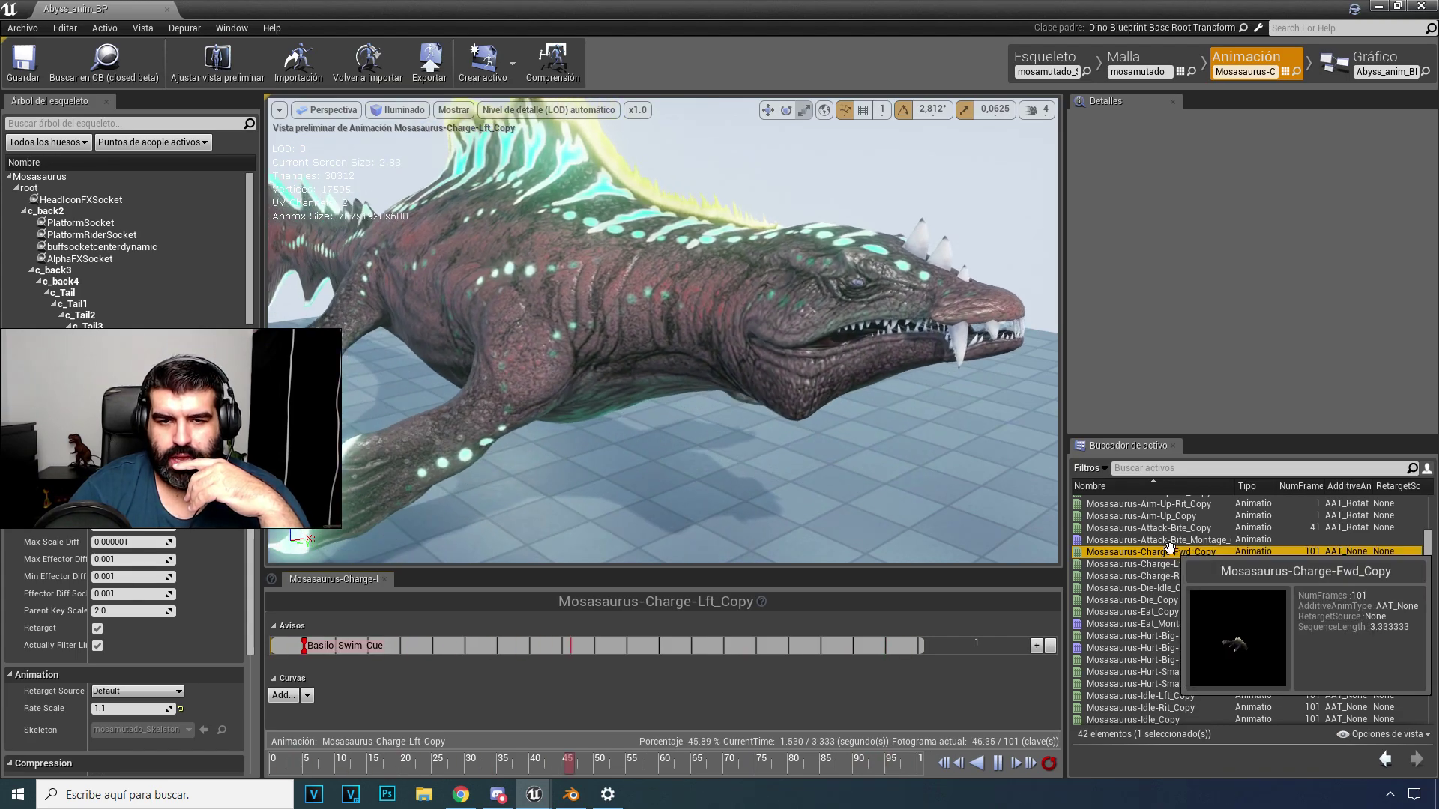
double_click(1170, 551)
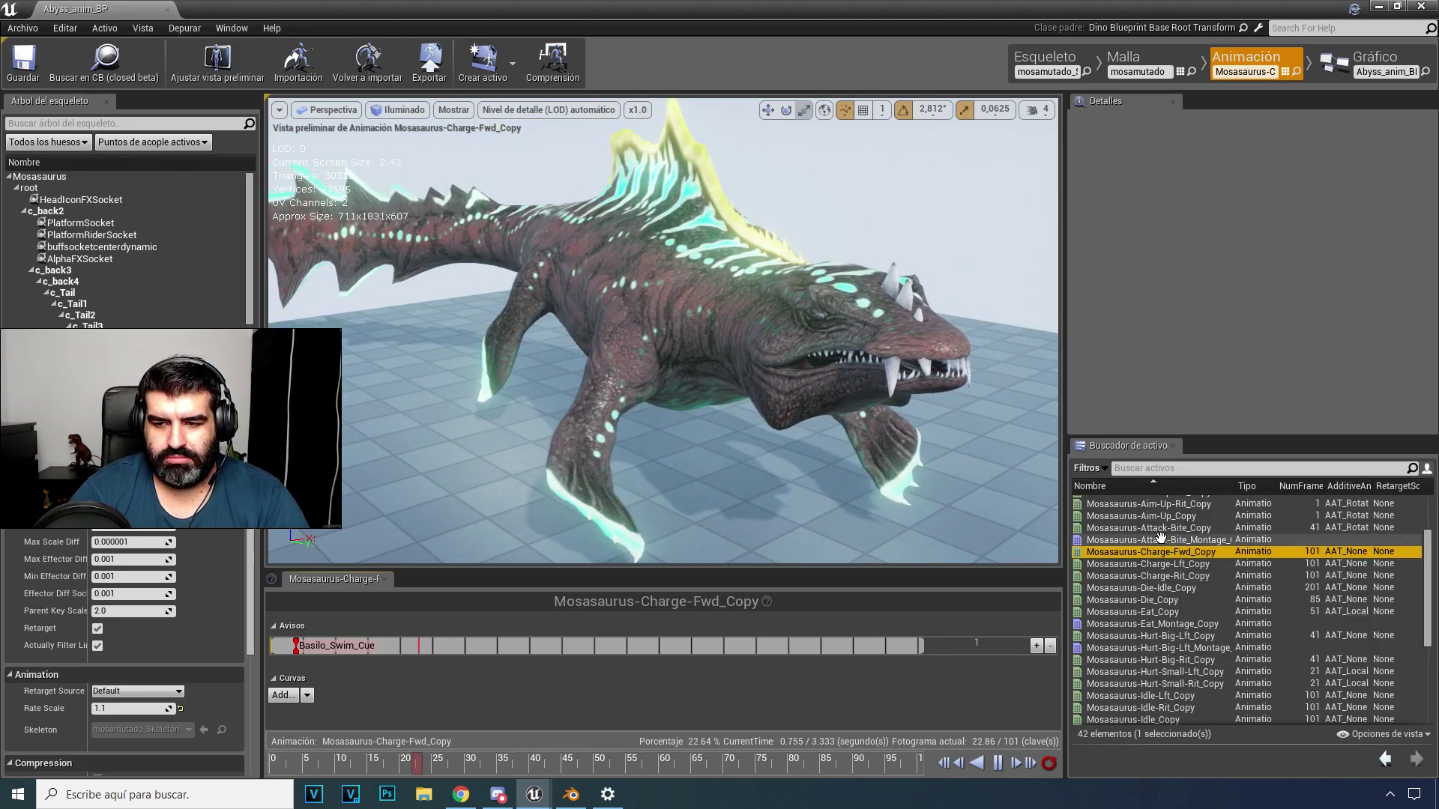
Step: Preview the Mosasaurus-Attack-Bite_Copy animation, pause it and scrub through its frames to the end
left_click(1210, 527)
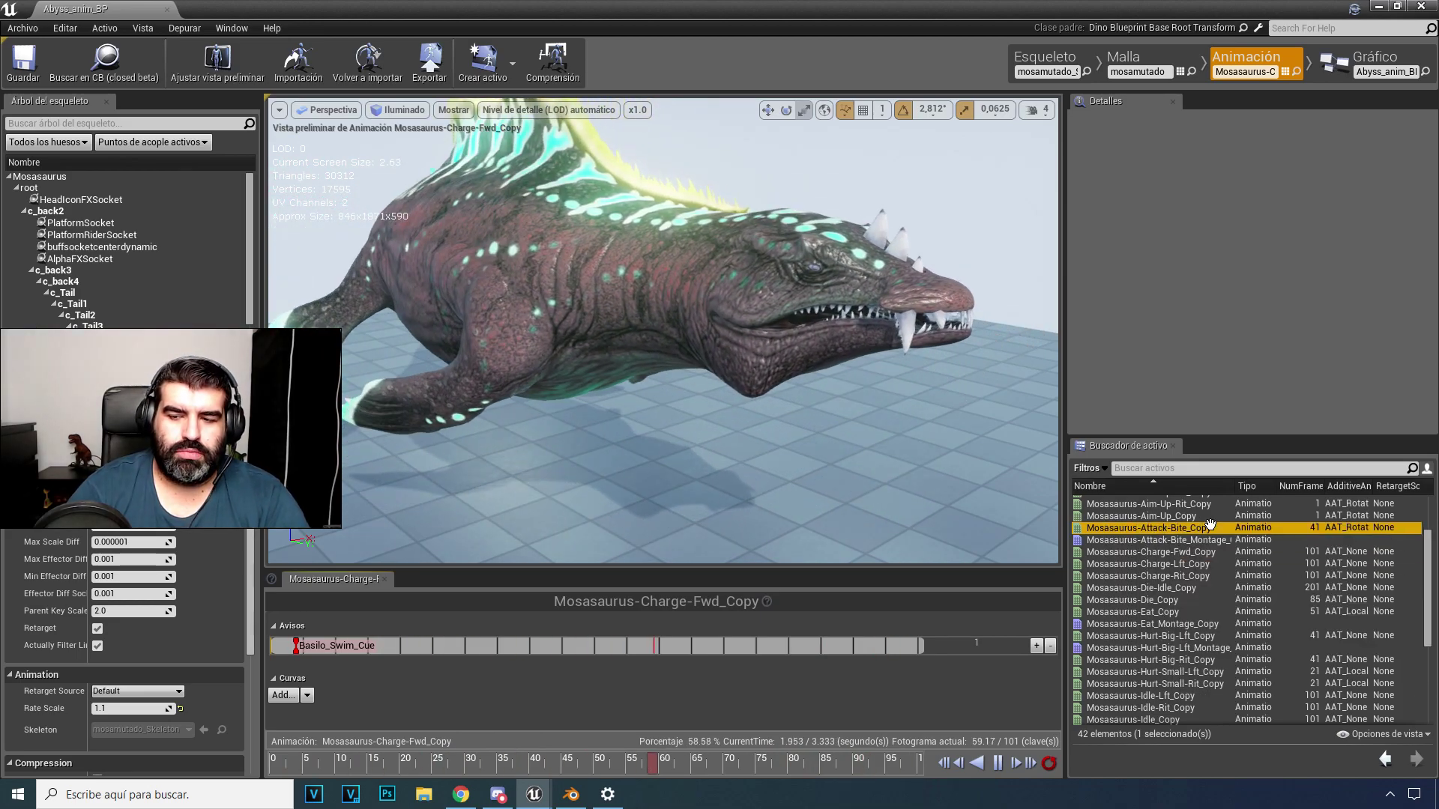
double_click(1210, 526)
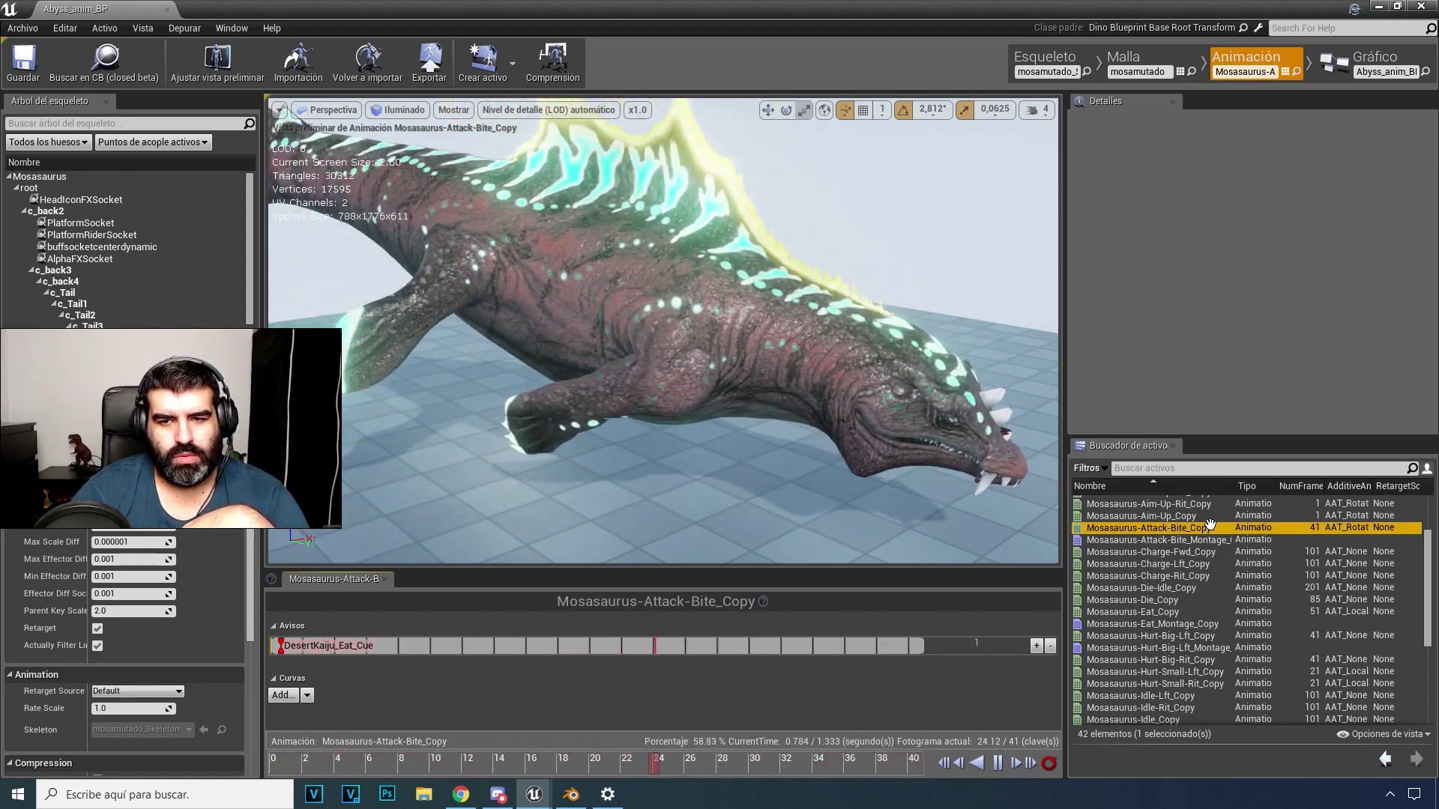
left_click(112, 710)
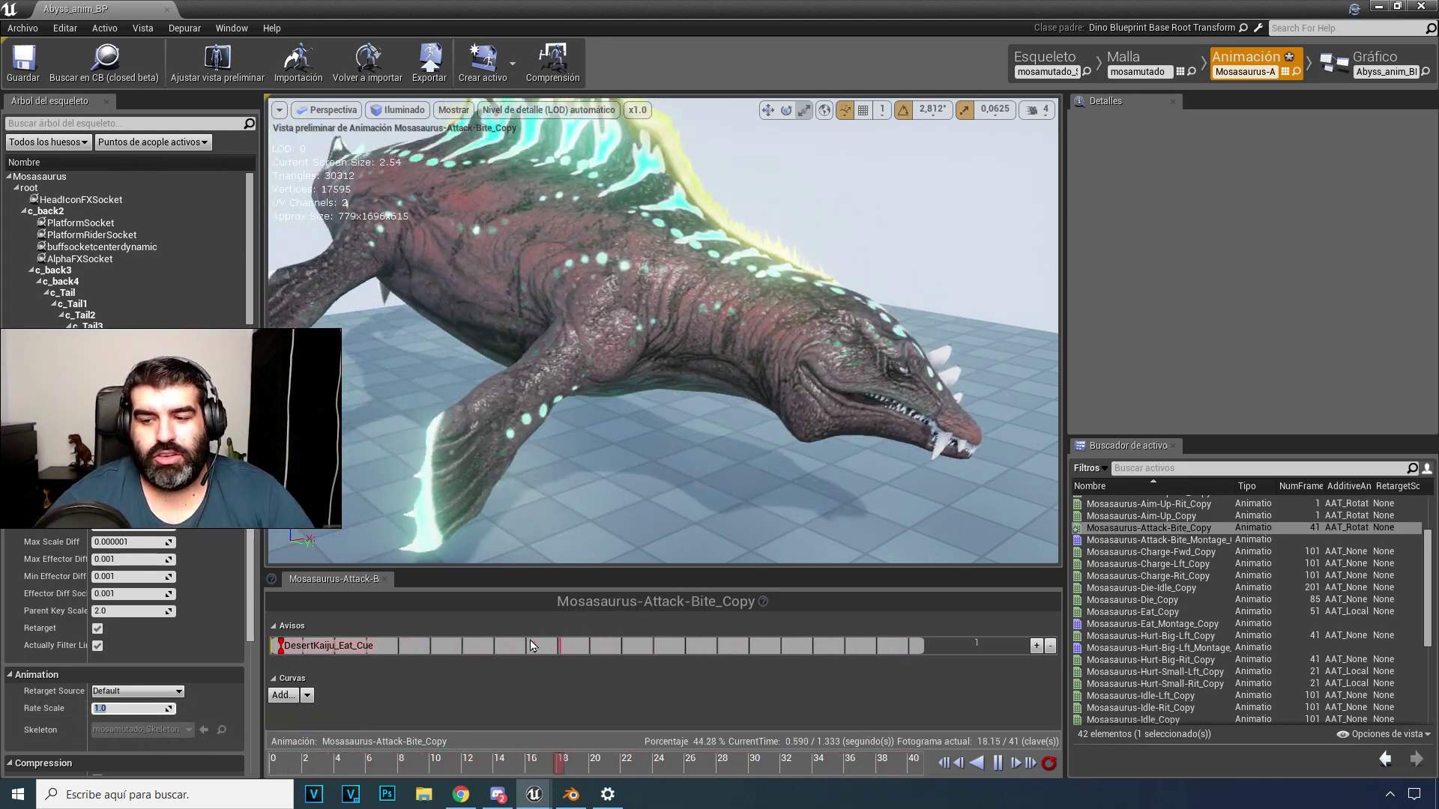
left_click(1000, 763)
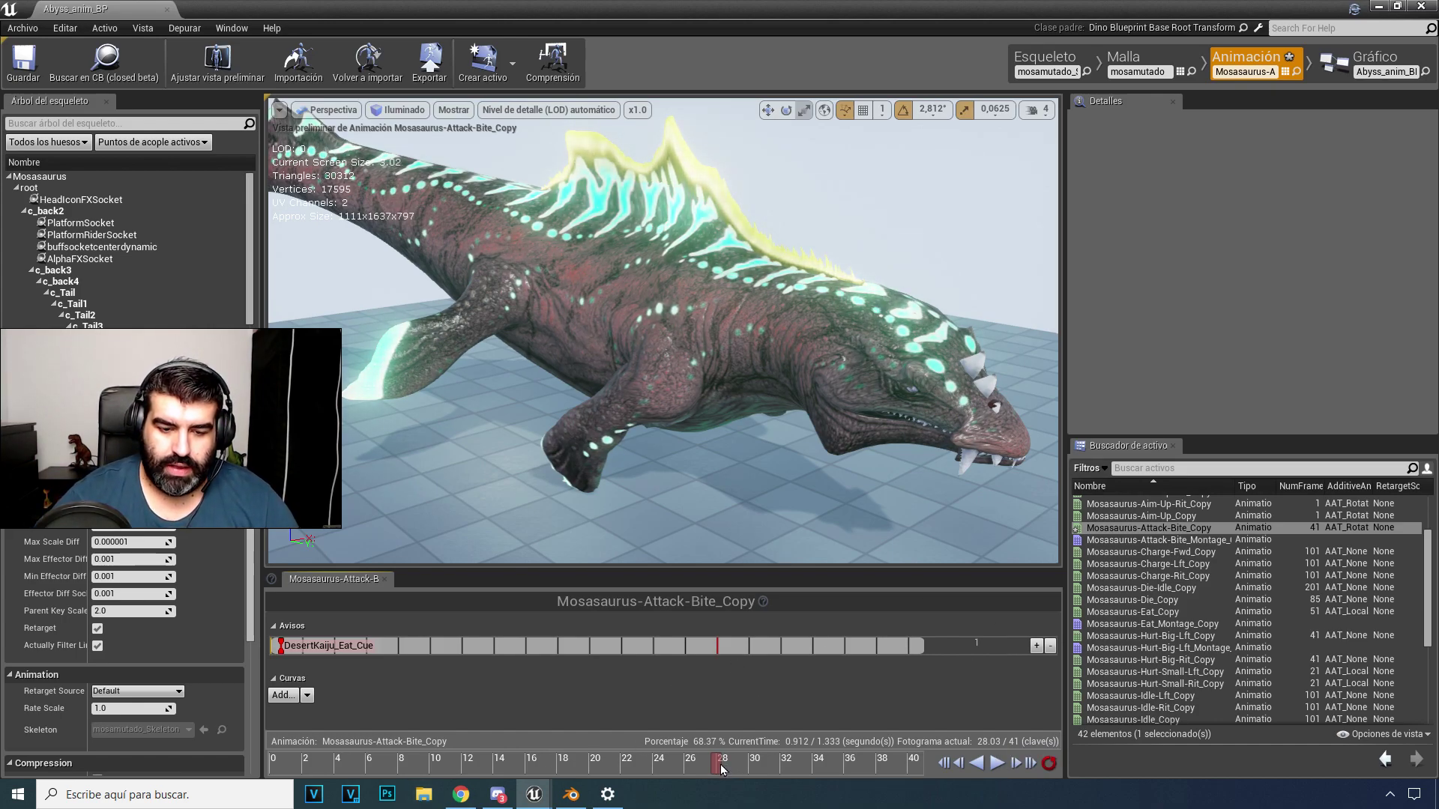
left_click_drag(718, 770, 424, 762)
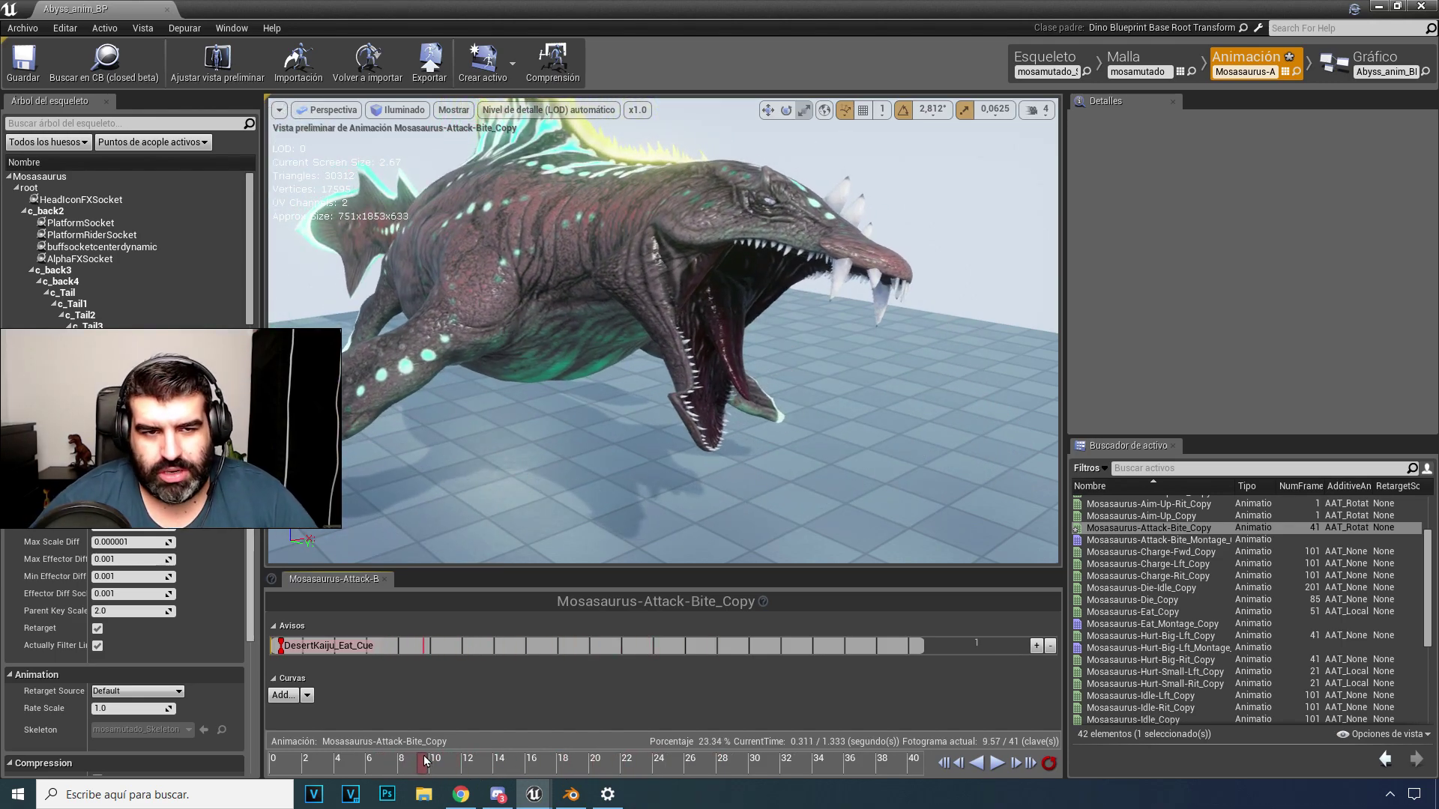
left_click_drag(429, 759, 942, 767)
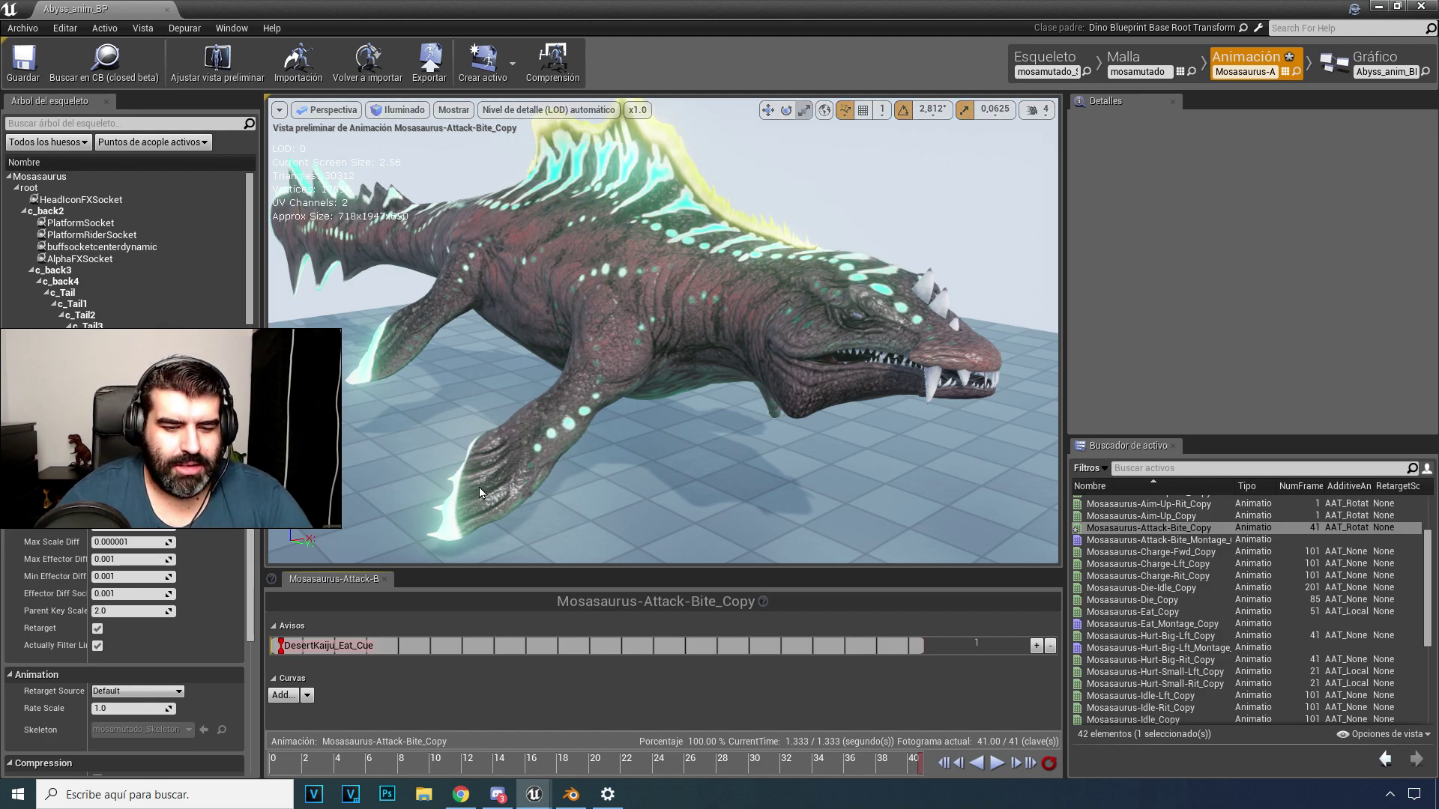
Step: Leave the animation editor for the TestMapArea level and move the CASCOTEK helmet onto the neck of the chest armor without an owner outline
left_click(1421, 8)
mouse_move(830, 543)
left_mouse_down()
mouse_move(885, 510)
mouse_move(855, 542)
left_mouse_up()
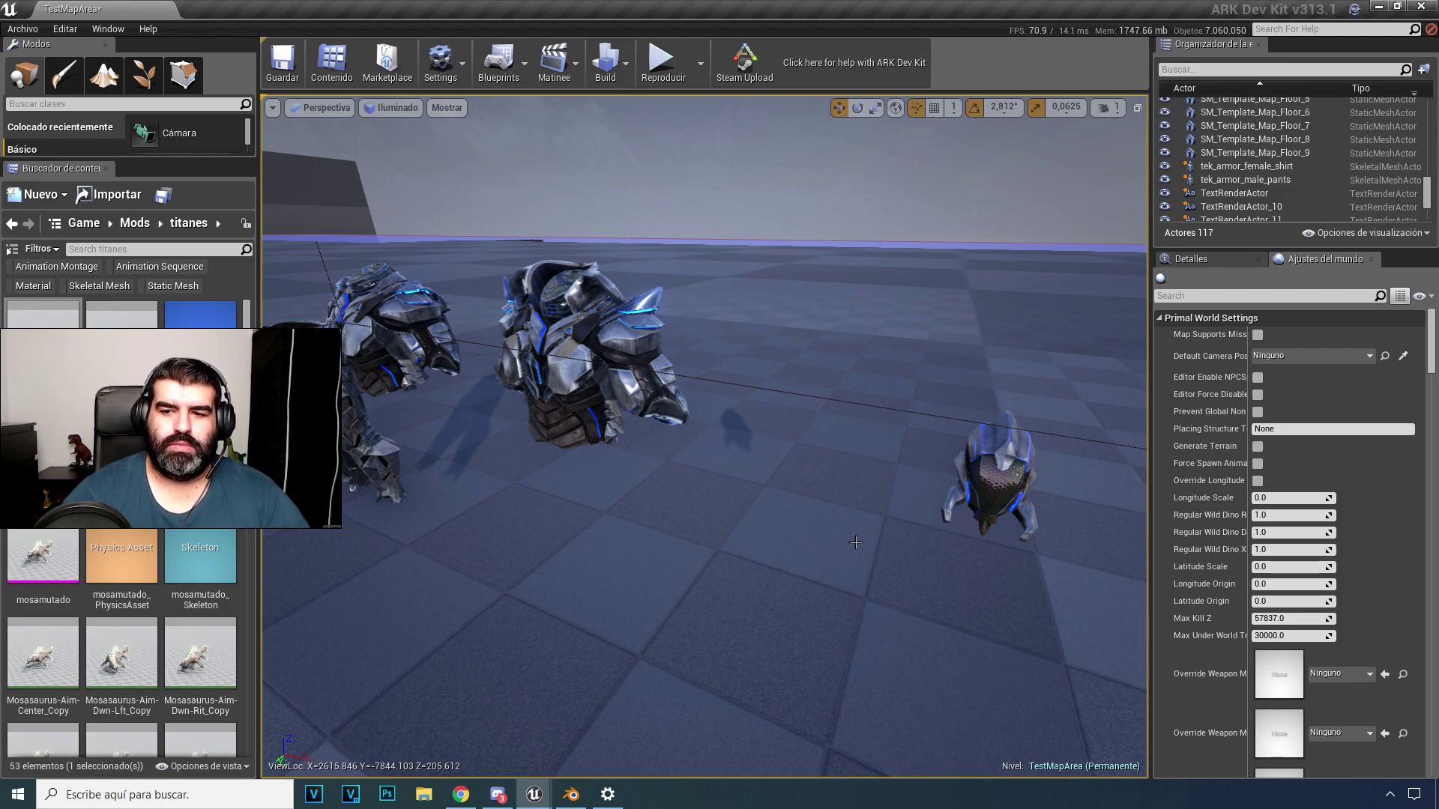
left_click(1005, 465)
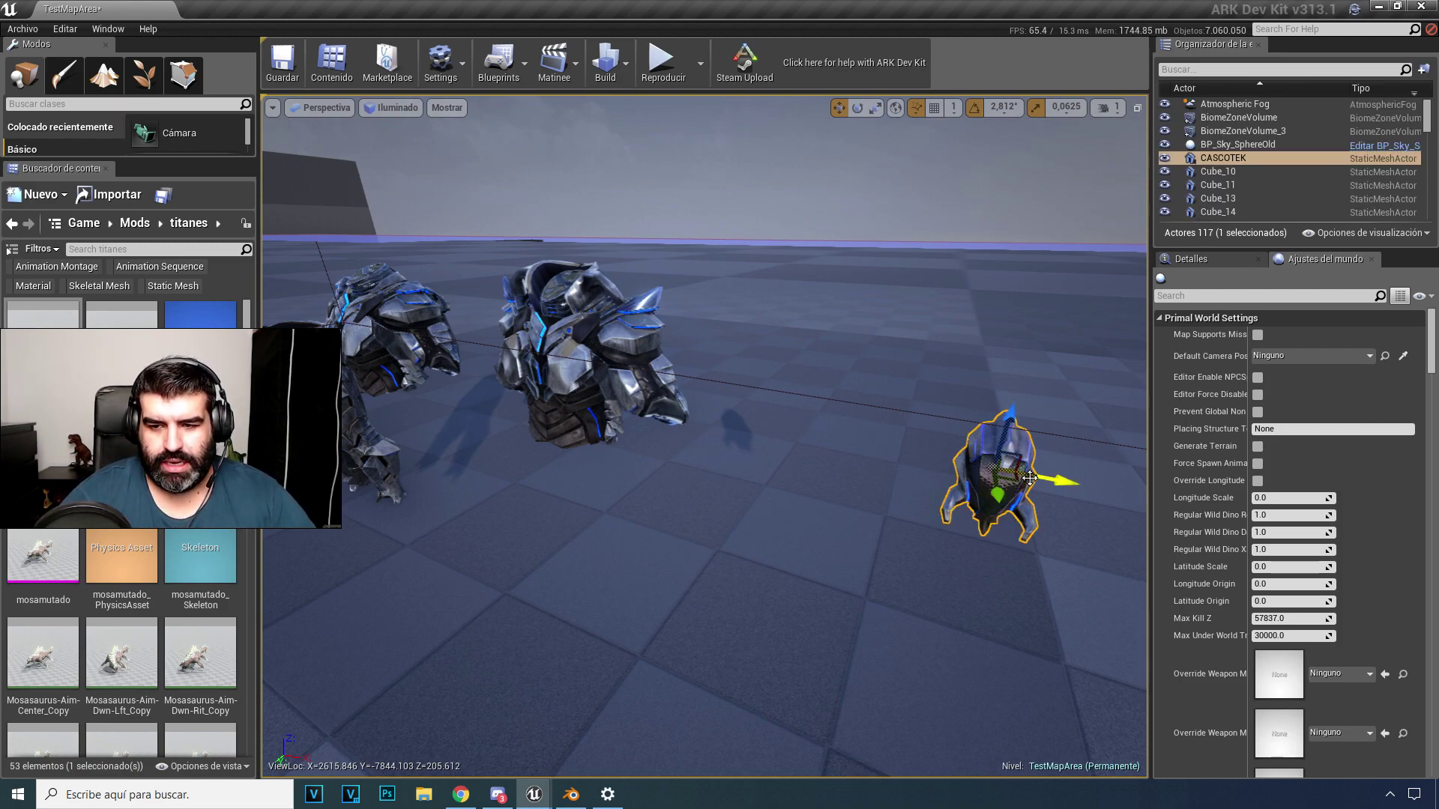
left_click_drag(1021, 454, 640, 248)
left_click_drag(546, 230, 544, 194)
right_click_drag(662, 253, 645, 264)
right_click_drag(689, 209, 787, 212)
key("f")
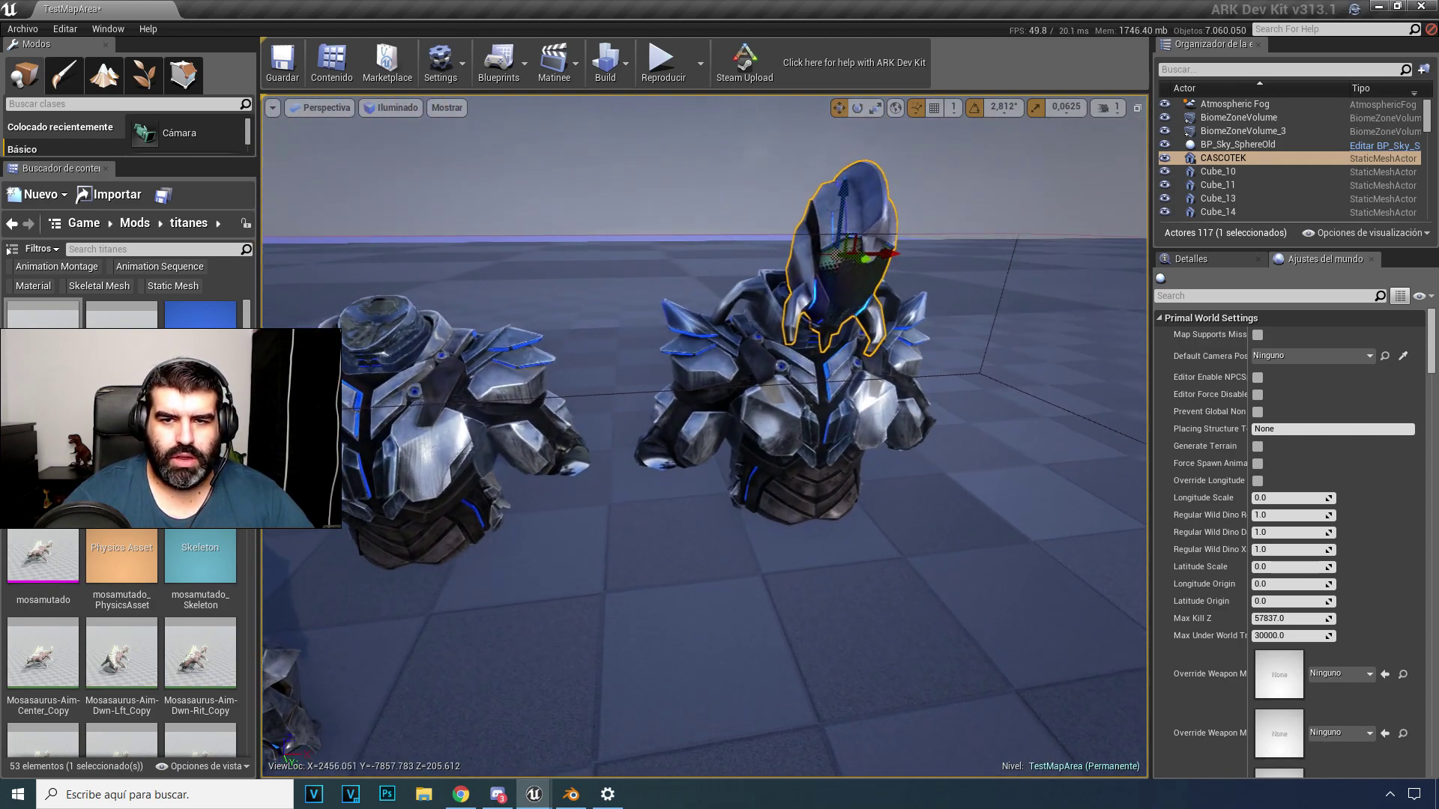
Step: Rotate the CASCOTEK helmet to face the same way as the chest armor and centre it over the neck
left_click_drag(792, 326, 783, 327)
right_click_drag(782, 327, 877, 328)
left_click_drag(364, 308, 391, 309)
left_click(859, 110)
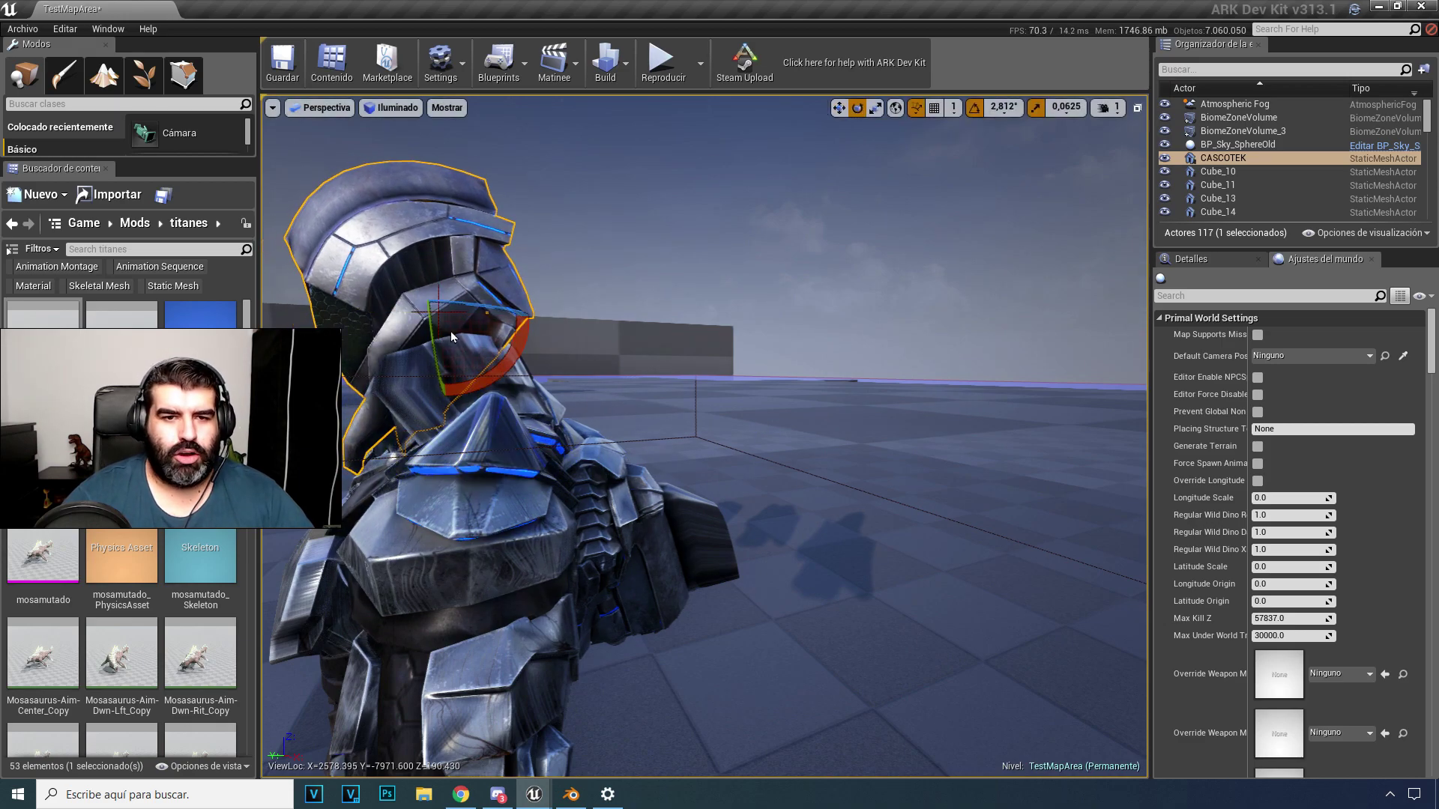
left_click_drag(522, 337, 919, 176)
left_click_drag(801, 331, 819, 264)
left_click(839, 107)
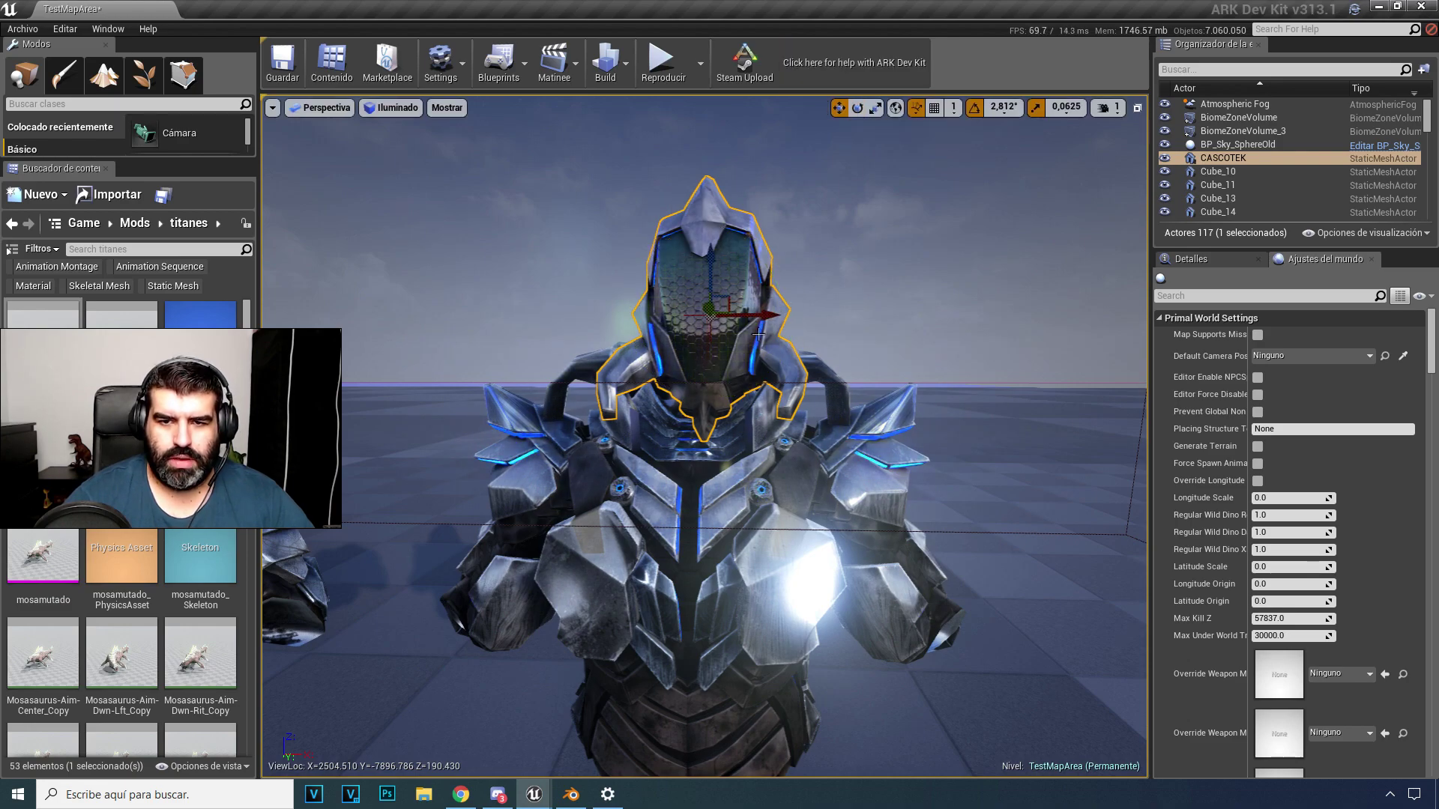
left_click_drag(757, 318, 742, 318)
Step: Deselect the helmet and delete the PhysicsVolume_2 actor whose outline crosses the scene behind the armor
left_click_drag(747, 183, 891, 186, "alt")
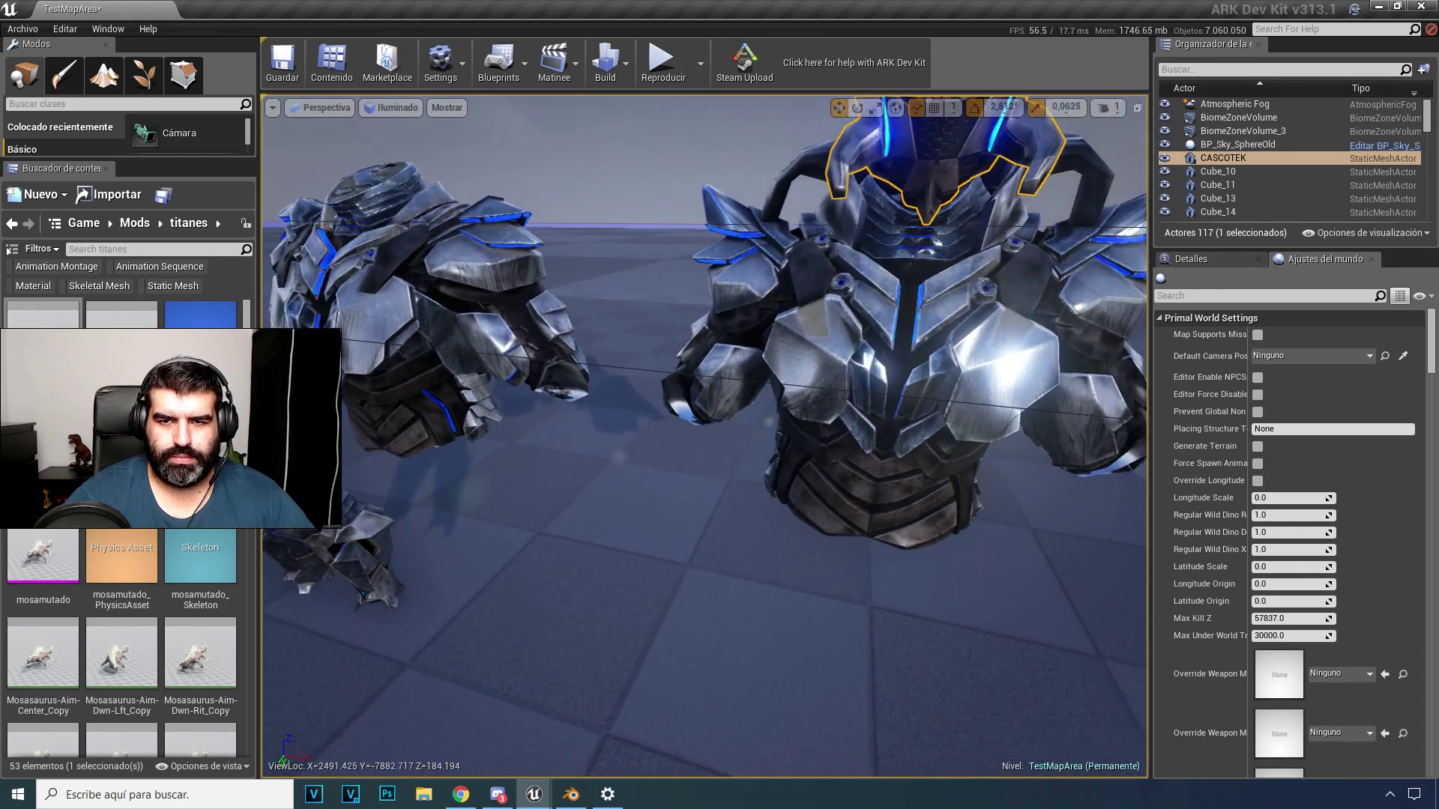
scroll(892, 374, "down", 3)
left_click(892, 524)
left_click_drag(892, 525, 749, 525, "alt")
mouse_move(957, 282)
left_mouse_down("alt")
mouse_move(930, 300)
mouse_move(957, 282)
left_mouse_up("alt")
left_click(957, 283)
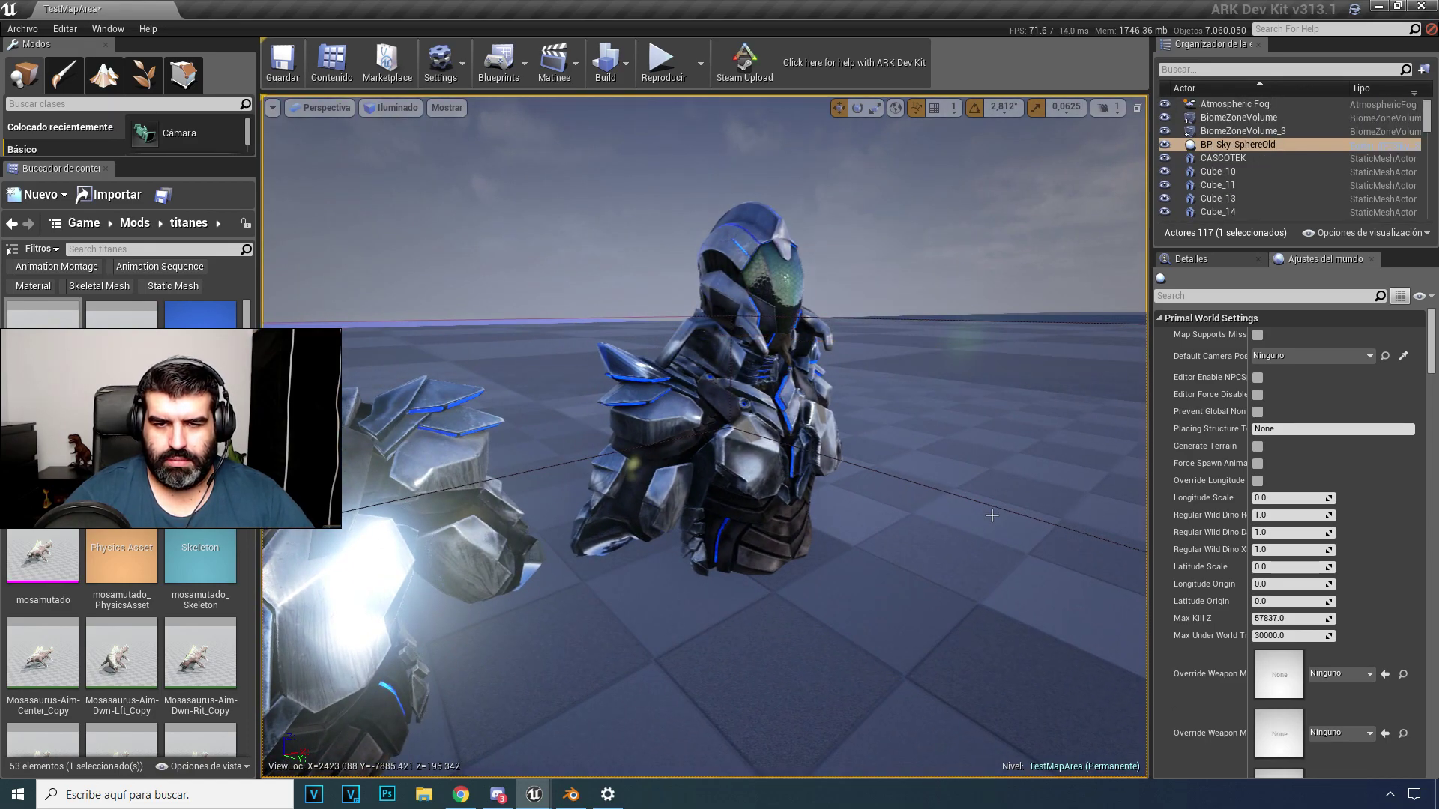
left_click_drag(843, 299, 749, 303, "alt")
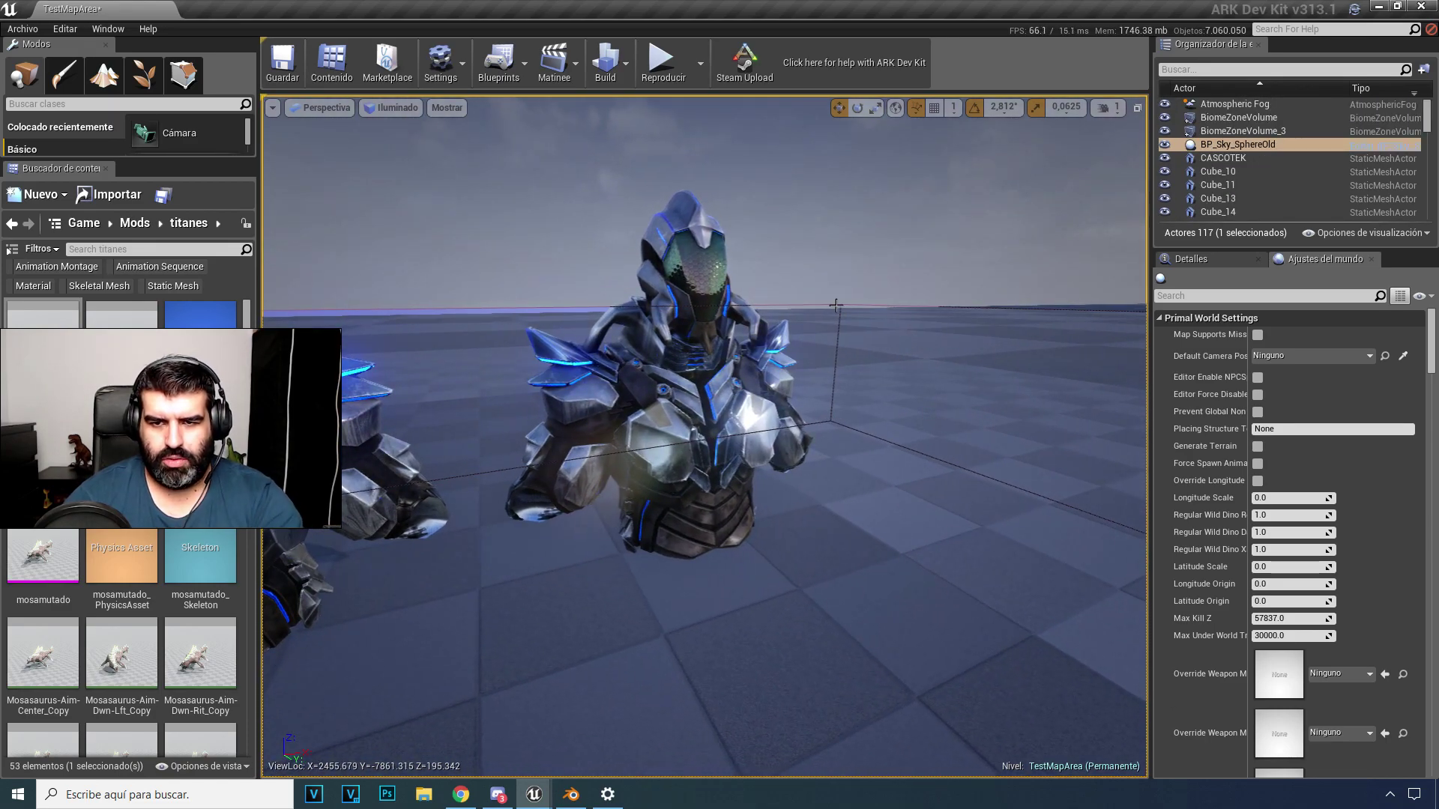
left_click(837, 307)
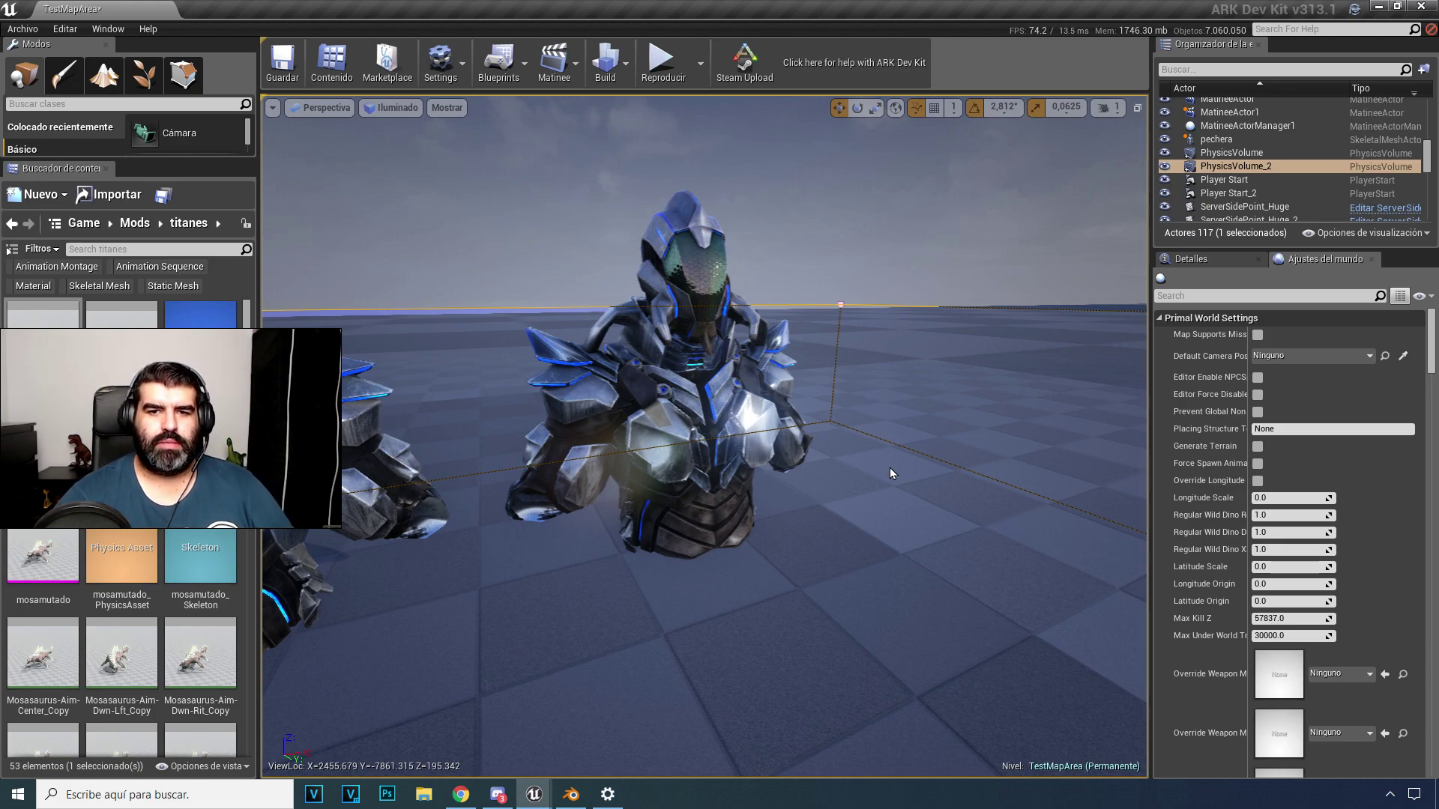
key("Delete")
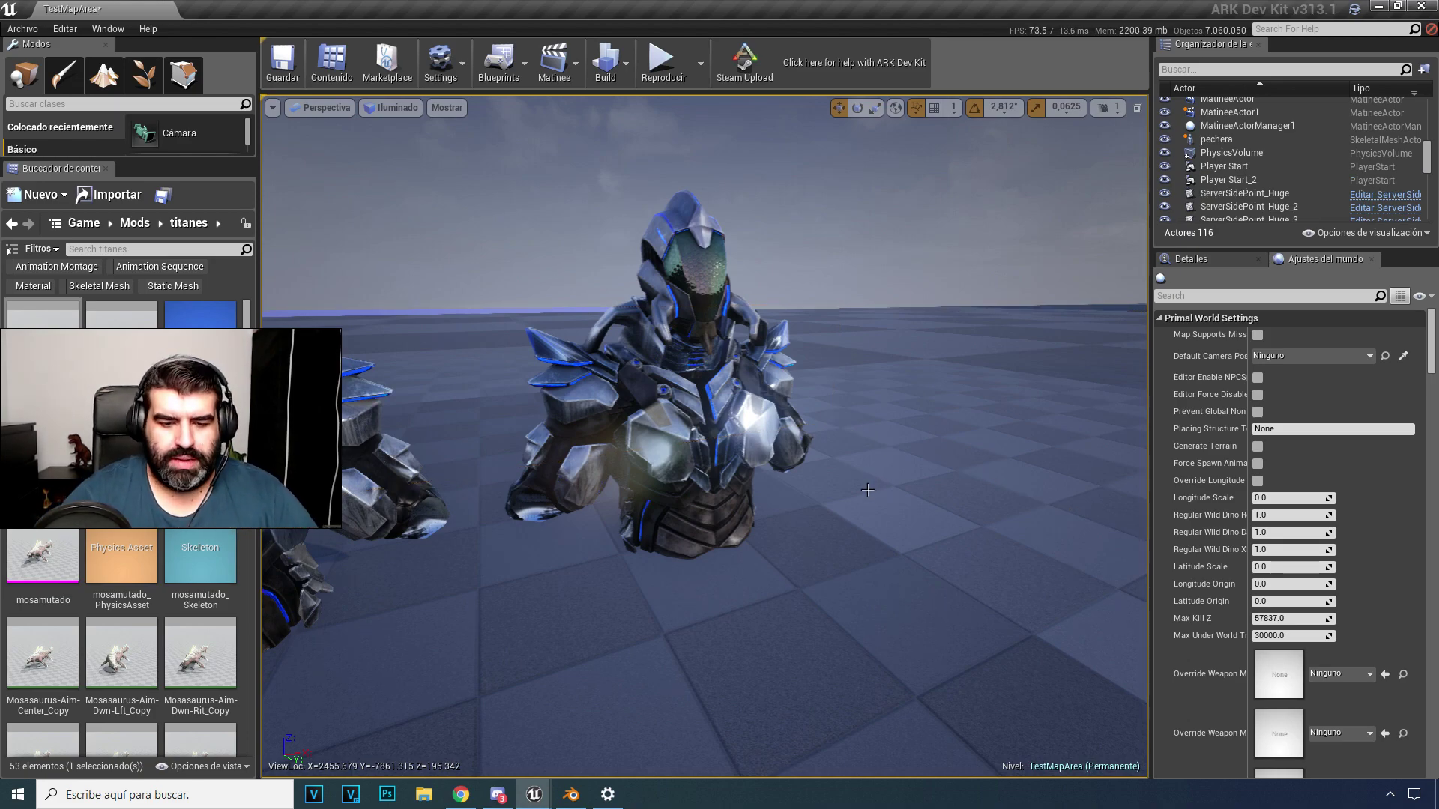
Step: Examine the helmet, shoulder spikes and chest plates of the assembled Tek armor from the front, side and above
left_click_drag(796, 500, 764, 337, "alt")
right_click_drag(643, 371, 589, 318)
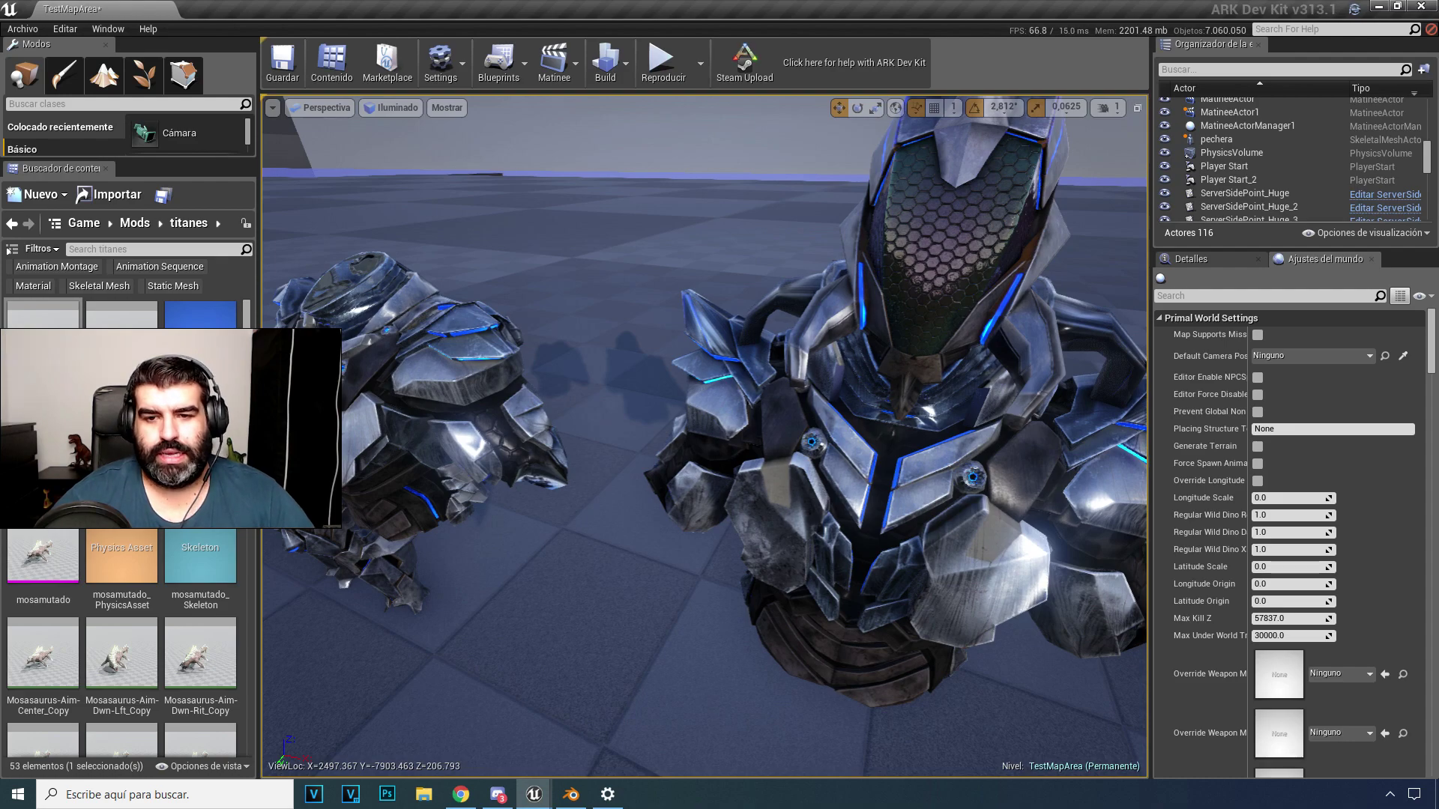
right_click_drag(592, 318, 547, 317)
right_click_drag(693, 385, 692, 385)
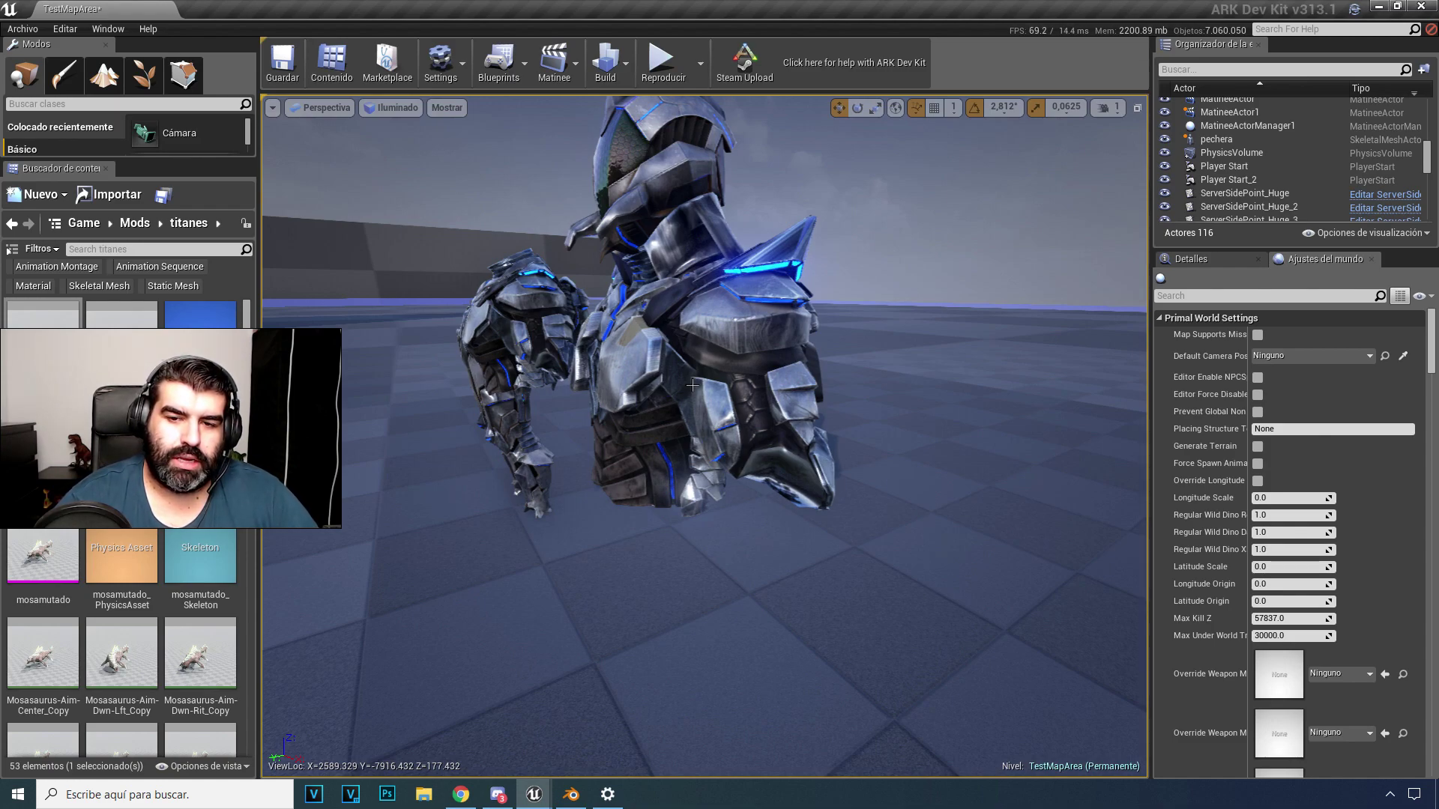
right_click_drag(693, 385, 812, 148)
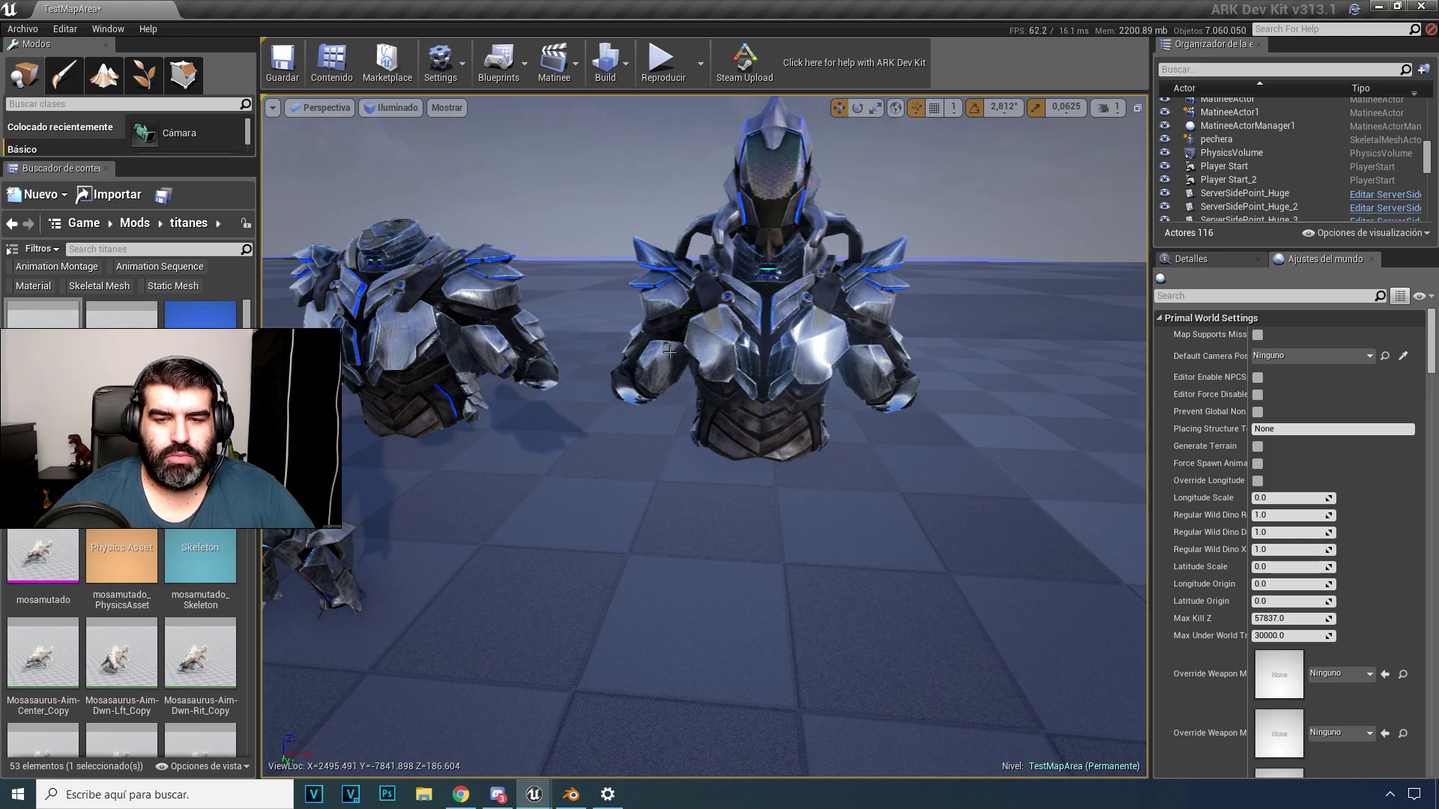
left_click_drag(720, 457, 743, 455)
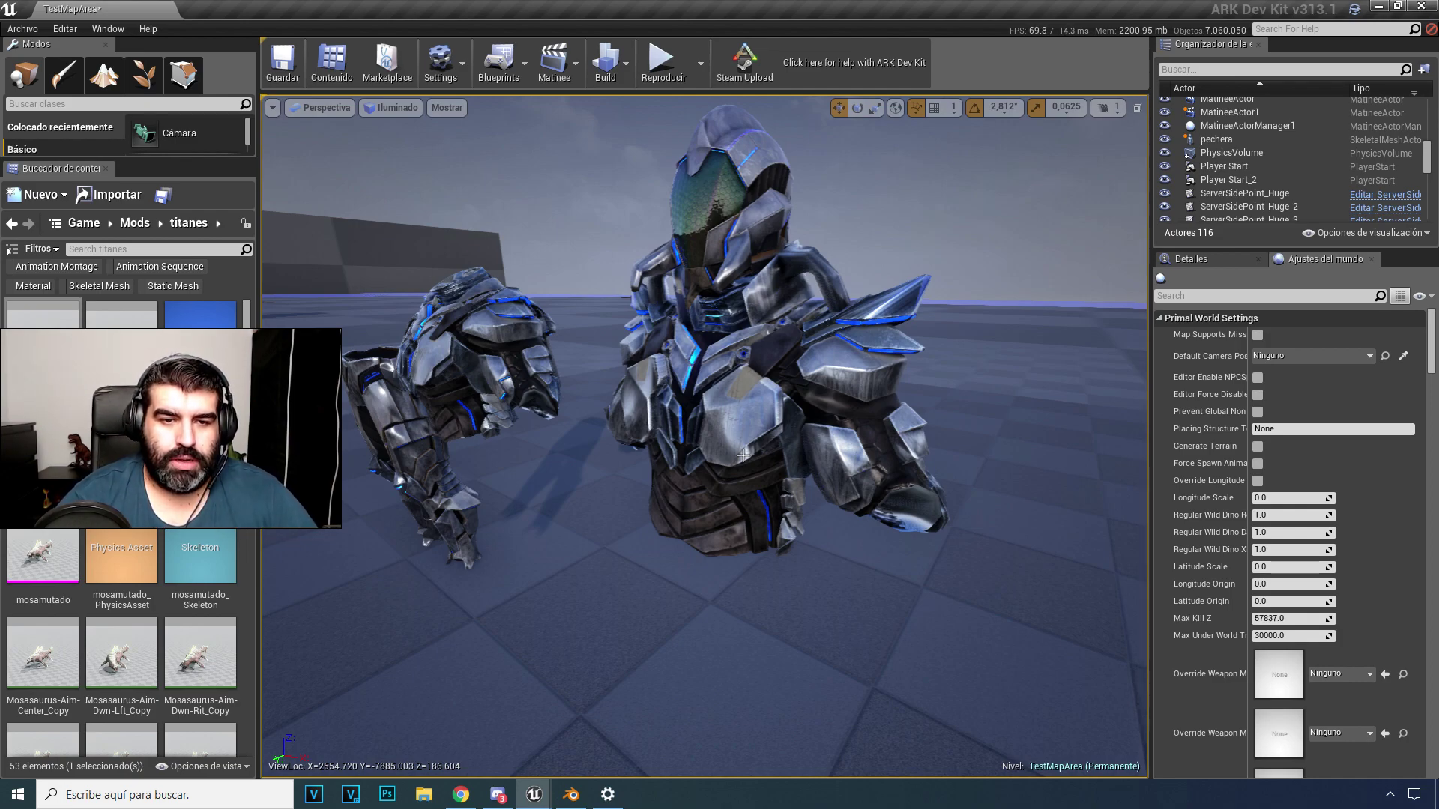
left_click_drag(742, 455, 746, 405)
mouse_move(659, 427)
left_mouse_down()
mouse_move(652, 469)
mouse_move(659, 427)
left_mouse_up()
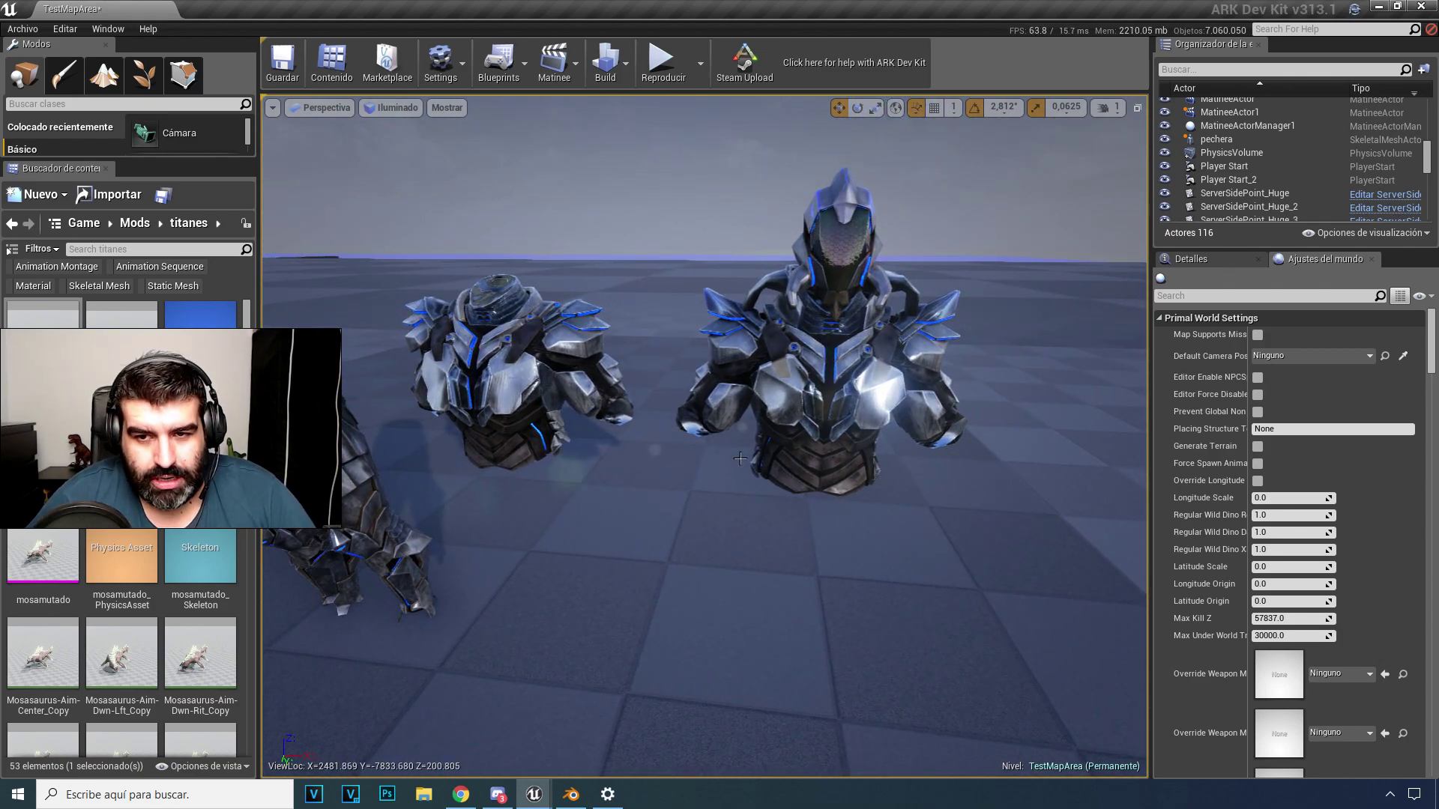
left_click_drag(831, 468, 678, 191)
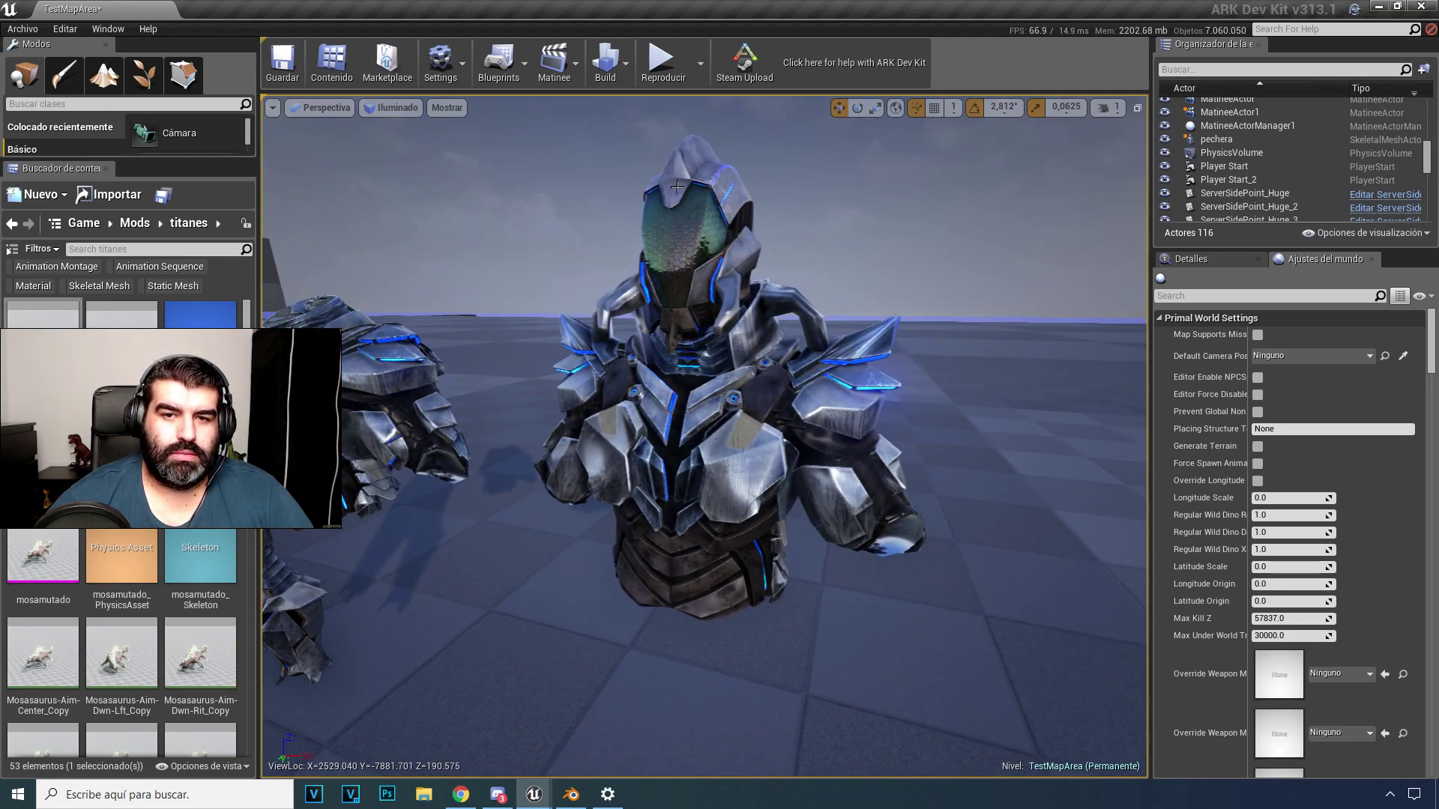
left_click_drag(733, 275, 630, 247)
Step: Select the tek_armor_female_shirt chest piece and compare it with the helmeted armor and the pants from several angles and distances
left_click(600, 345)
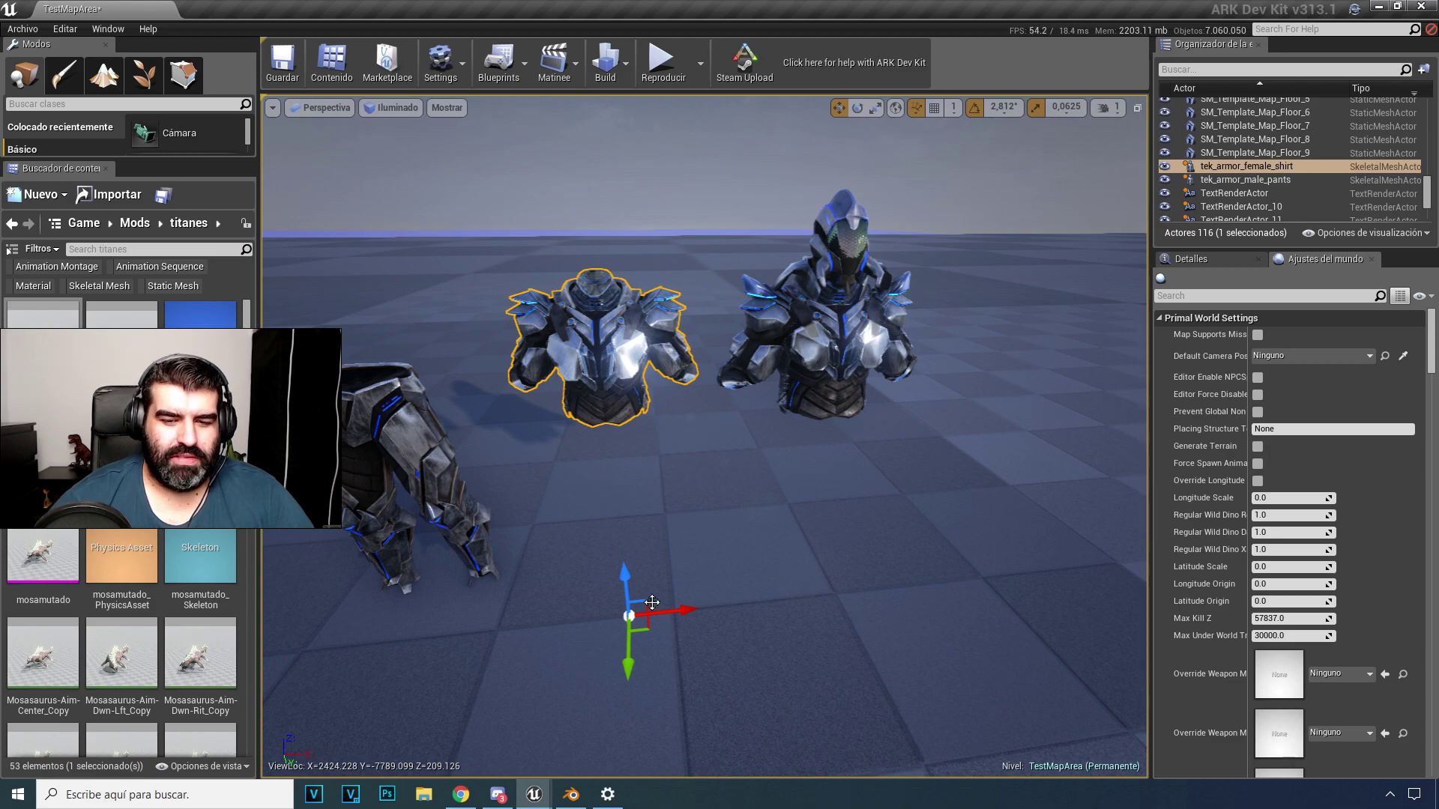
mouse_move(626, 579)
left_mouse_down()
mouse_move(627, 559)
mouse_move(639, 581)
mouse_move(648, 571)
left_mouse_up()
left_click_drag(731, 534, 783, 513)
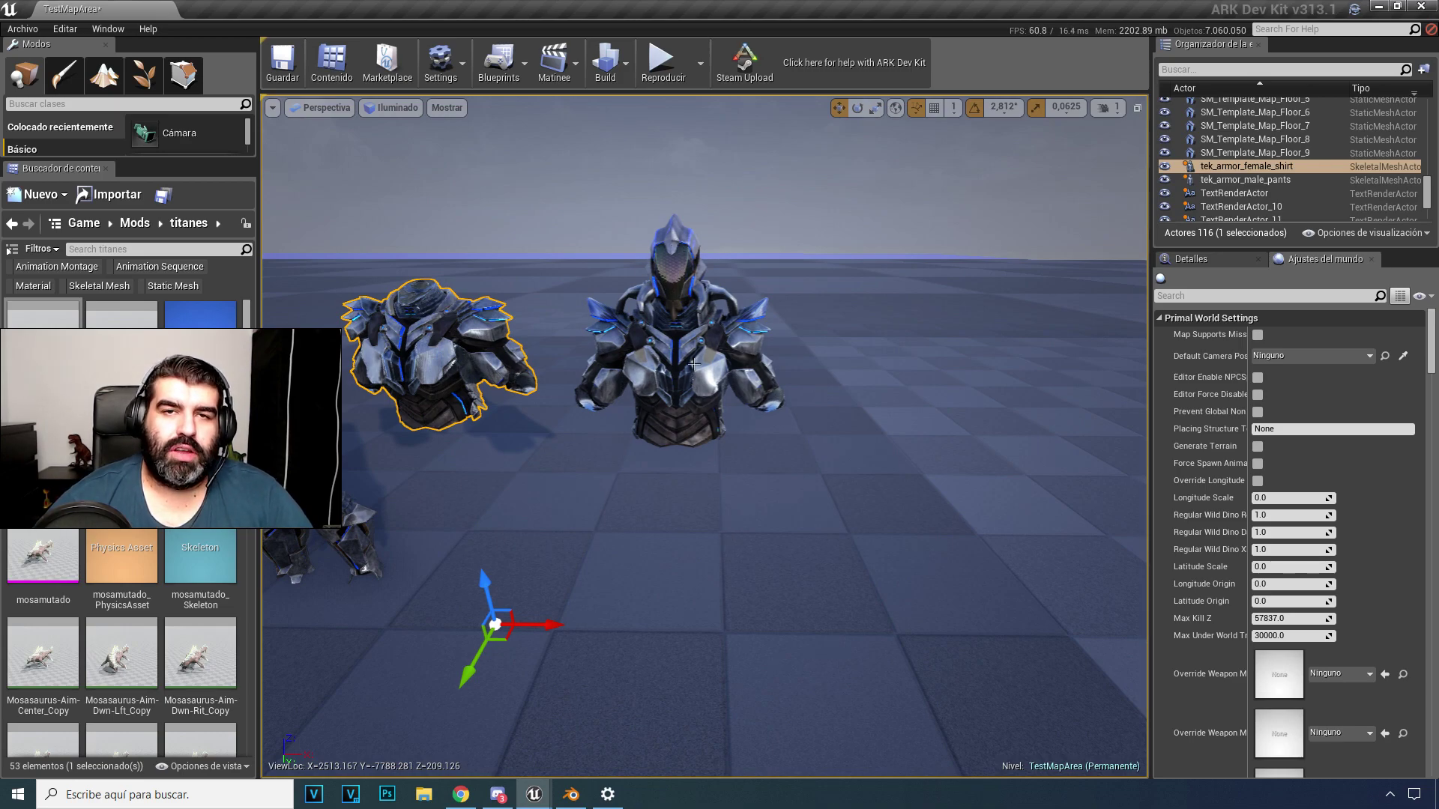
left_click_drag(698, 373, 712, 389)
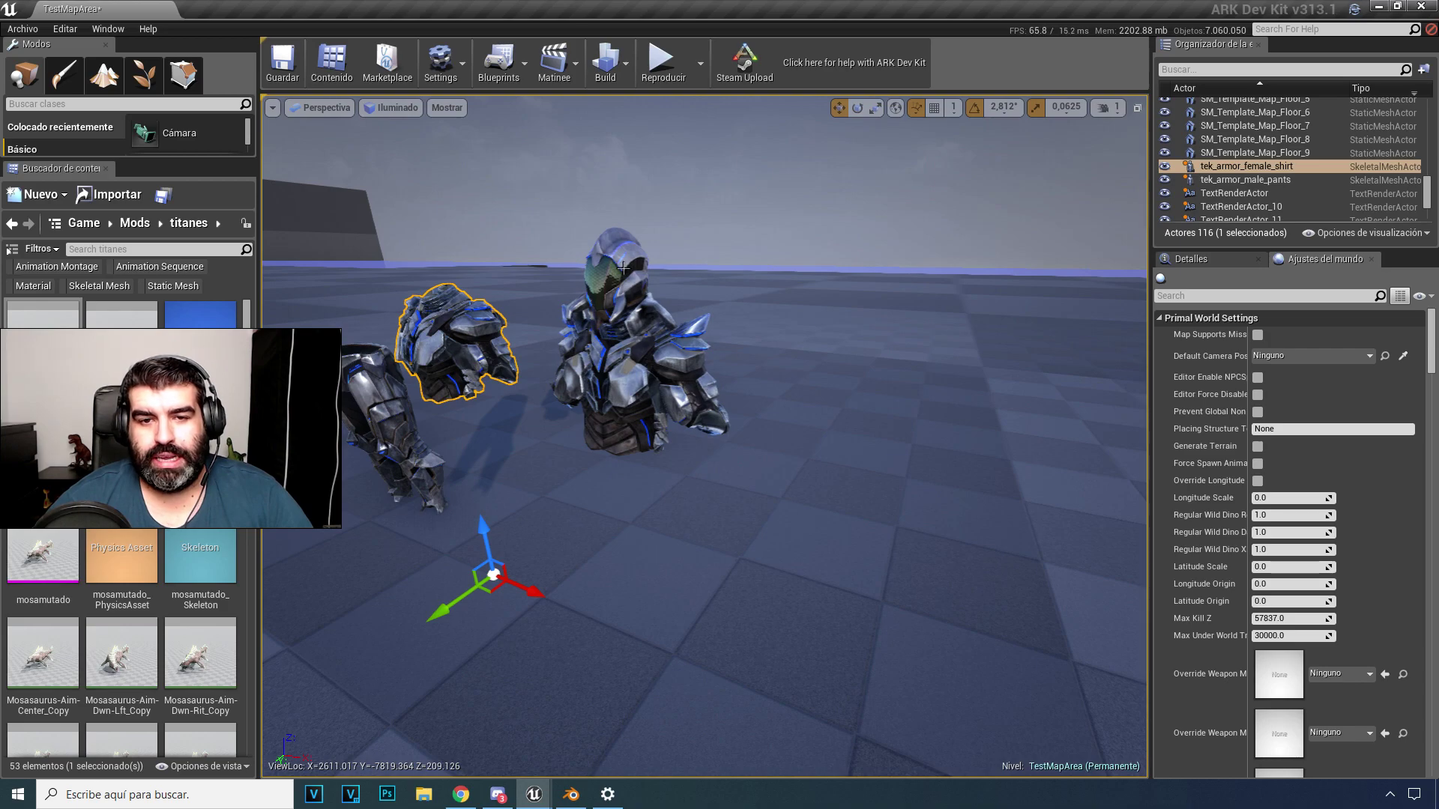
left_click_drag(623, 268, 689, 377)
scroll(690, 378, "up", 5)
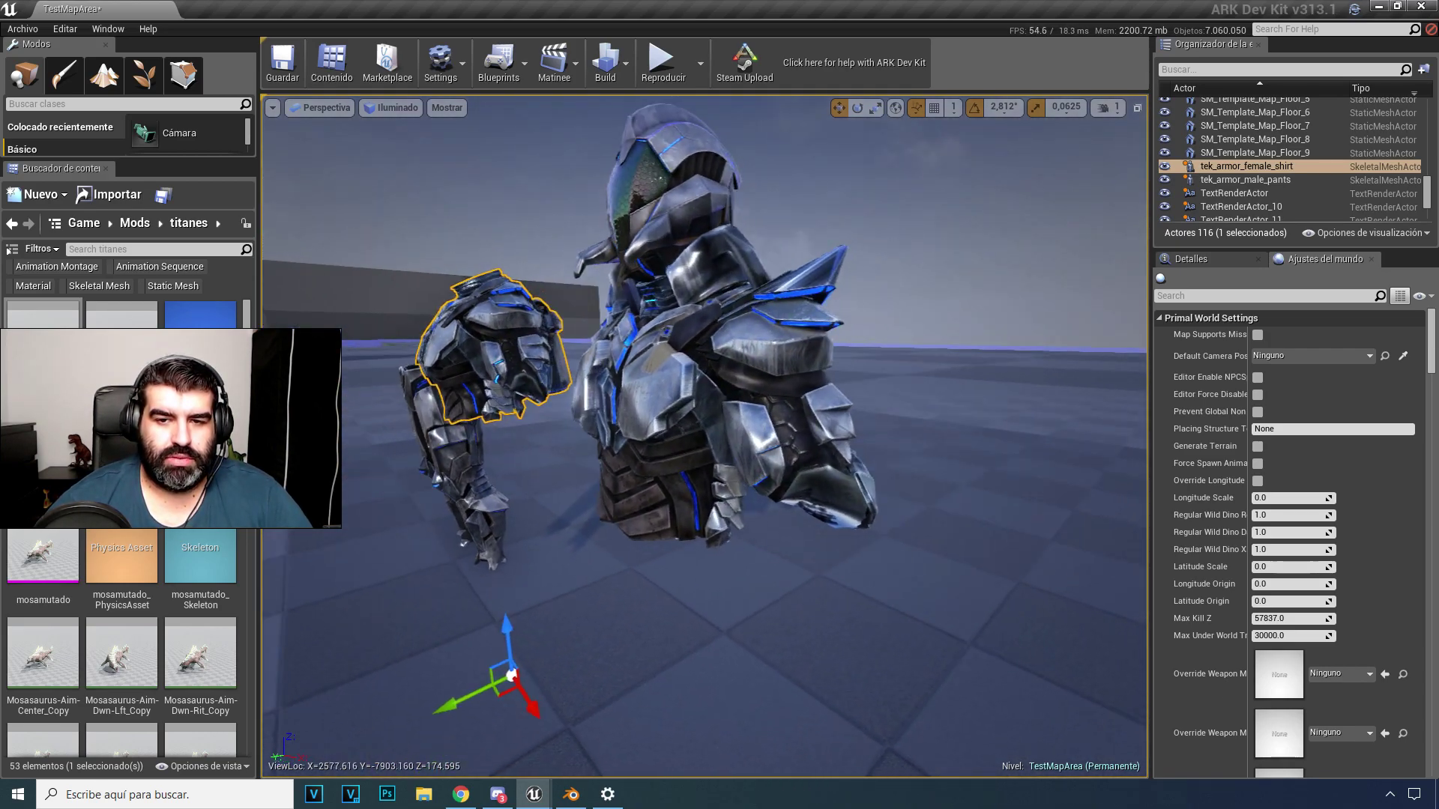
left_click_drag(689, 378, 786, 380)
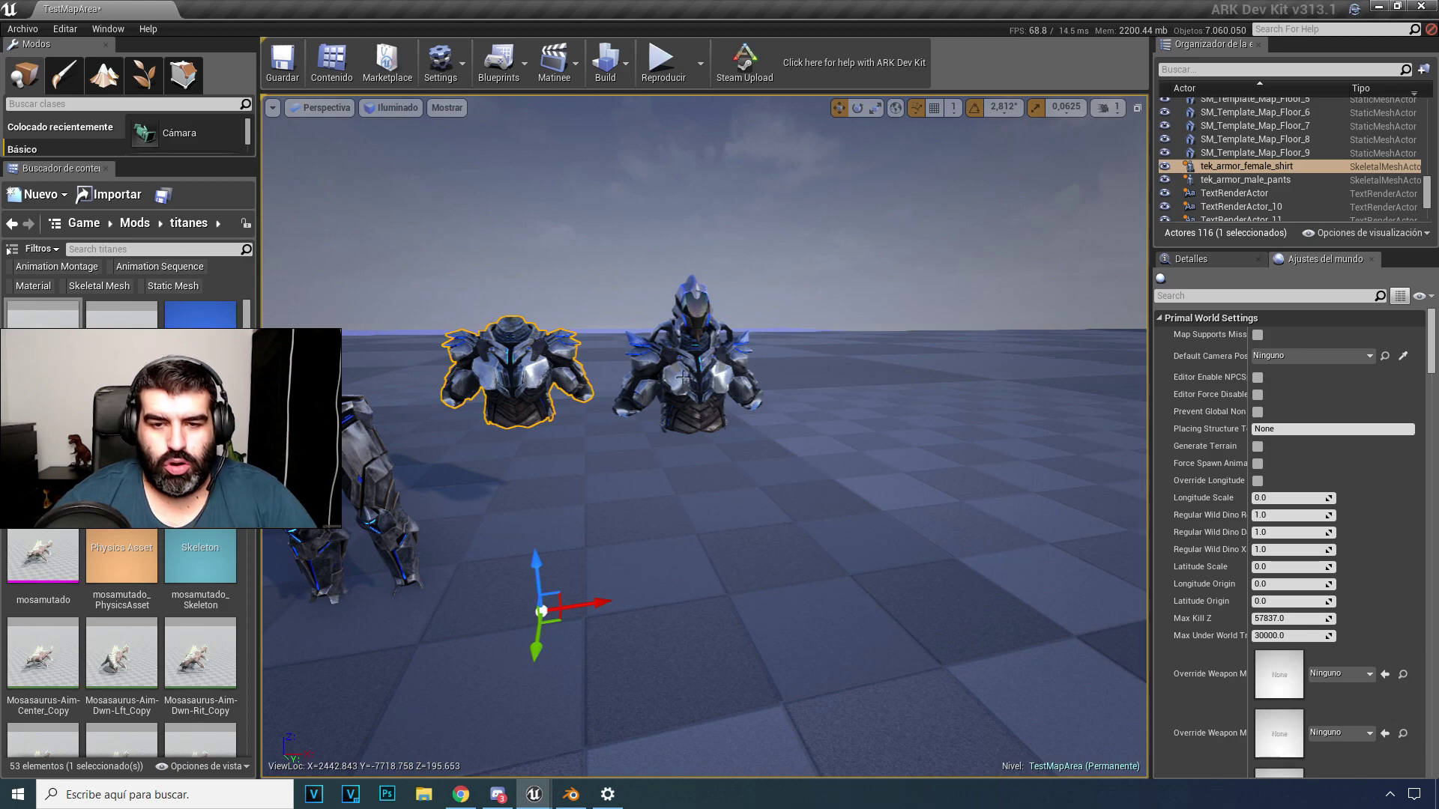
scroll(675, 449, "up", 5)
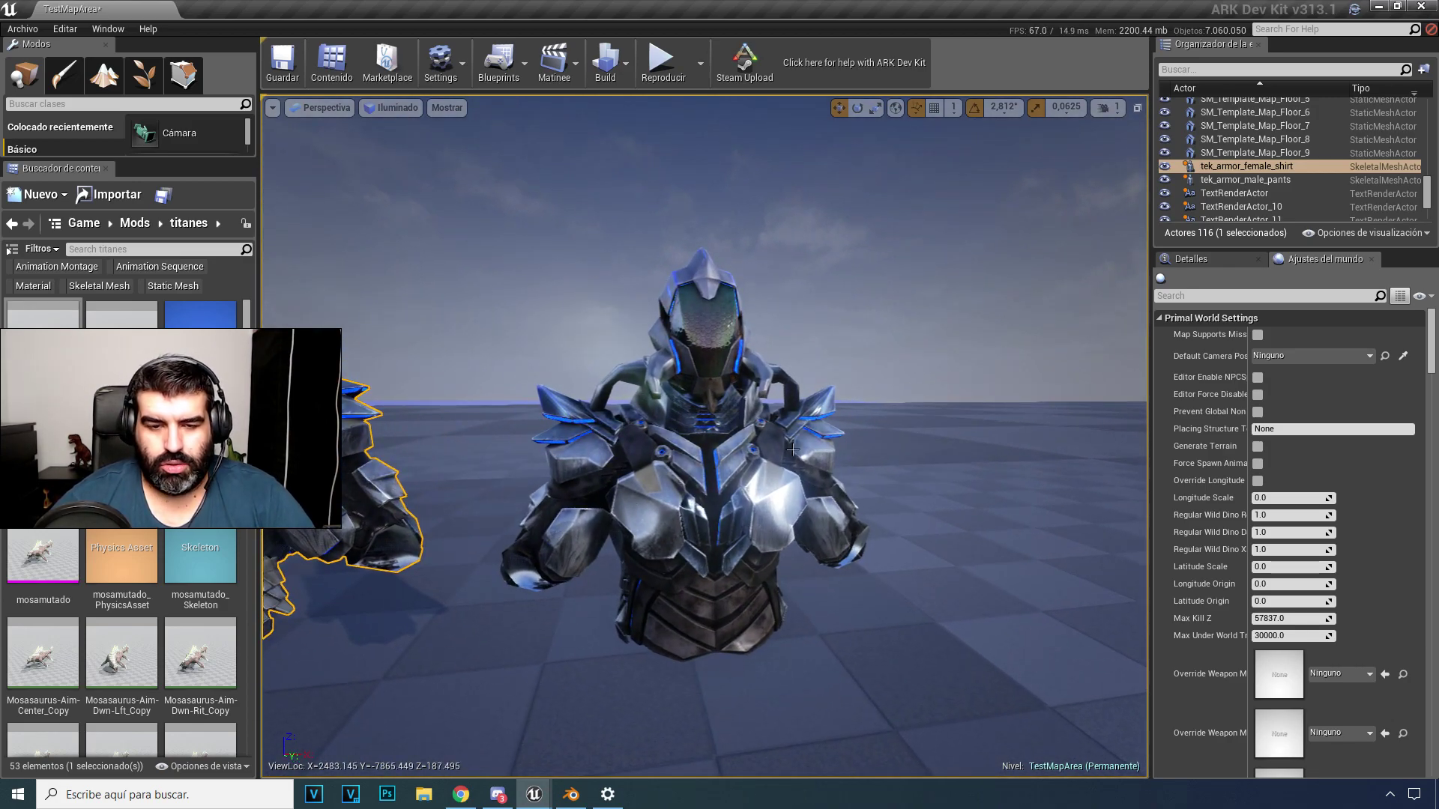
scroll(793, 450, "down", 7)
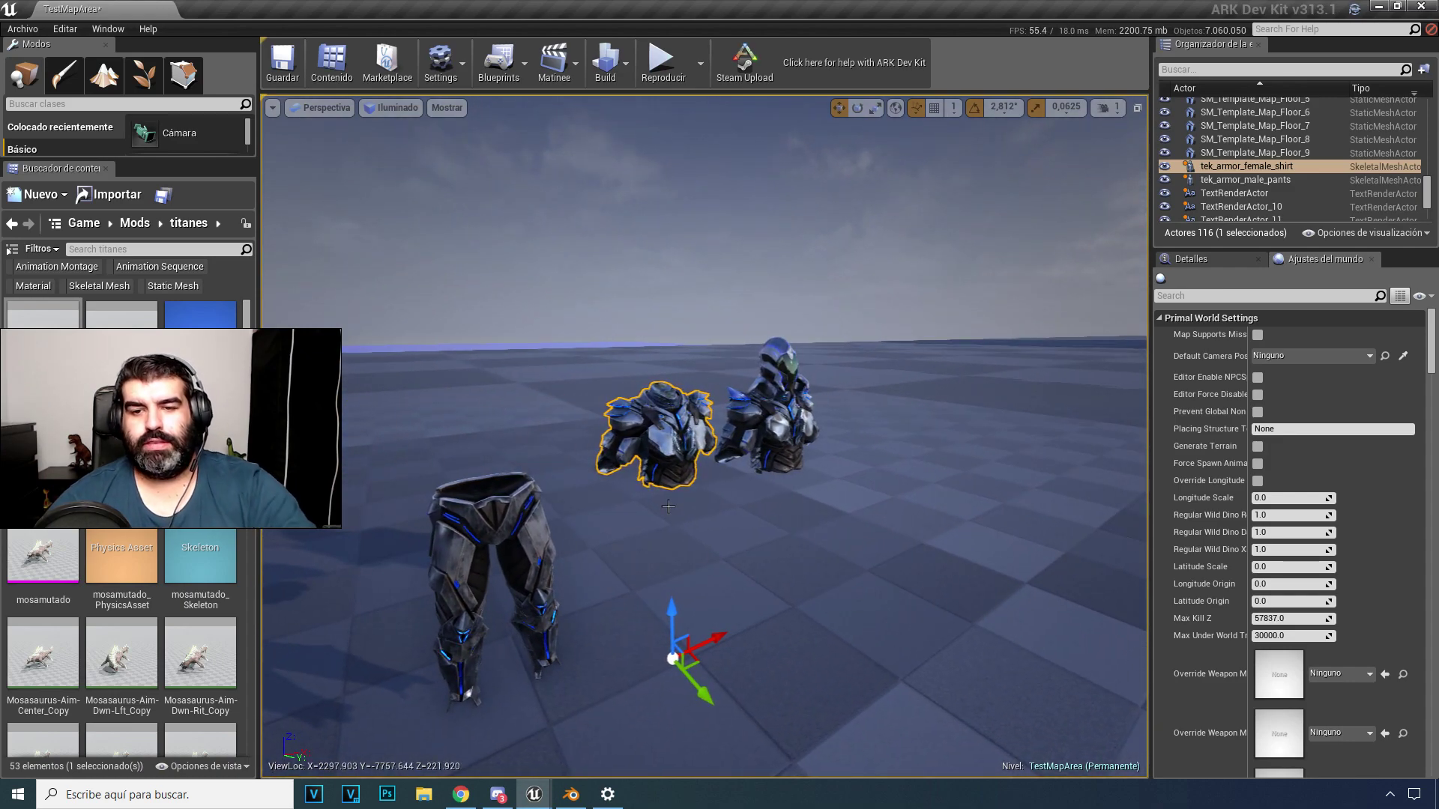
left_click_drag(673, 506, 683, 502)
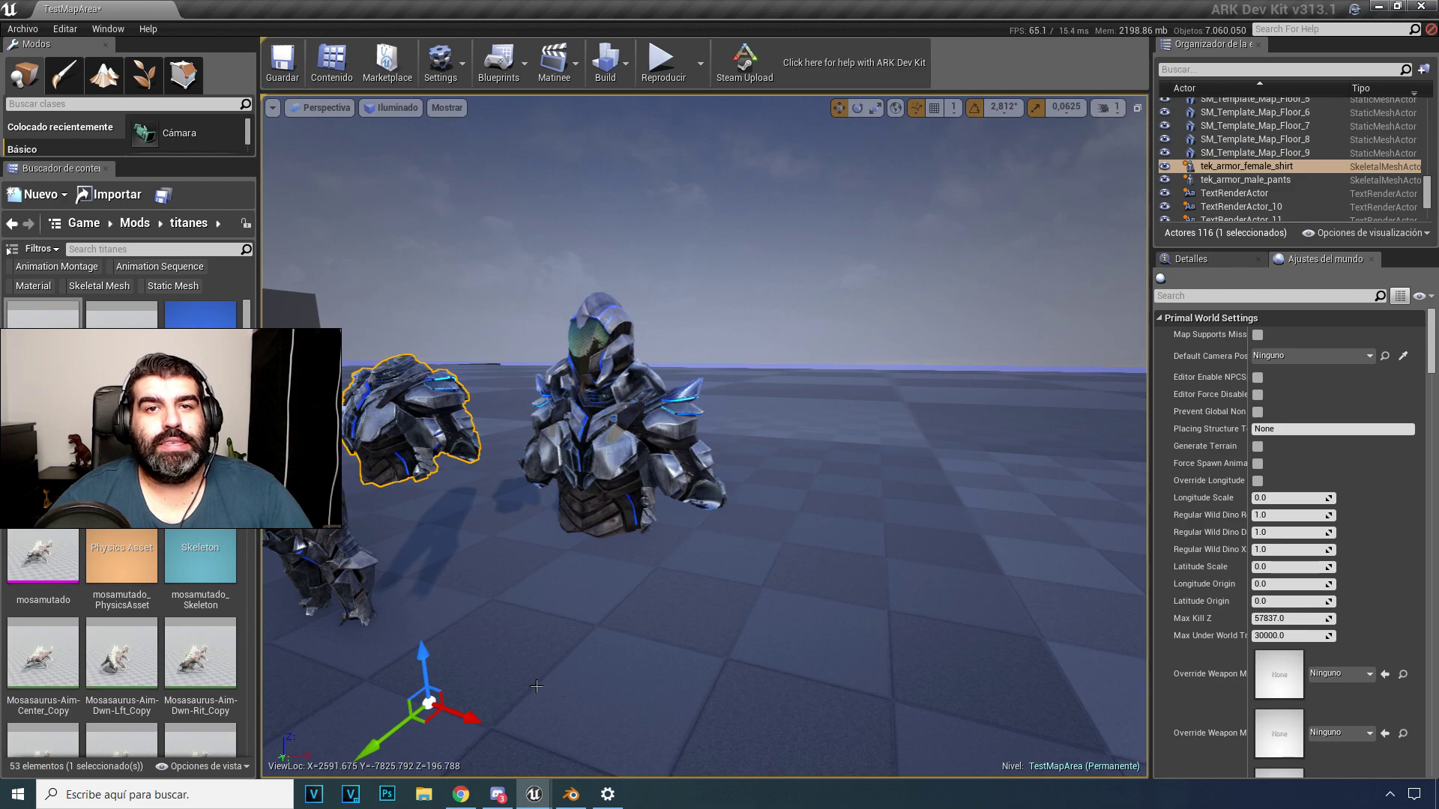
Step: Switch to Blender and open the file brazo y arma.blend containing the mechanical arm and sword
left_click(571, 794)
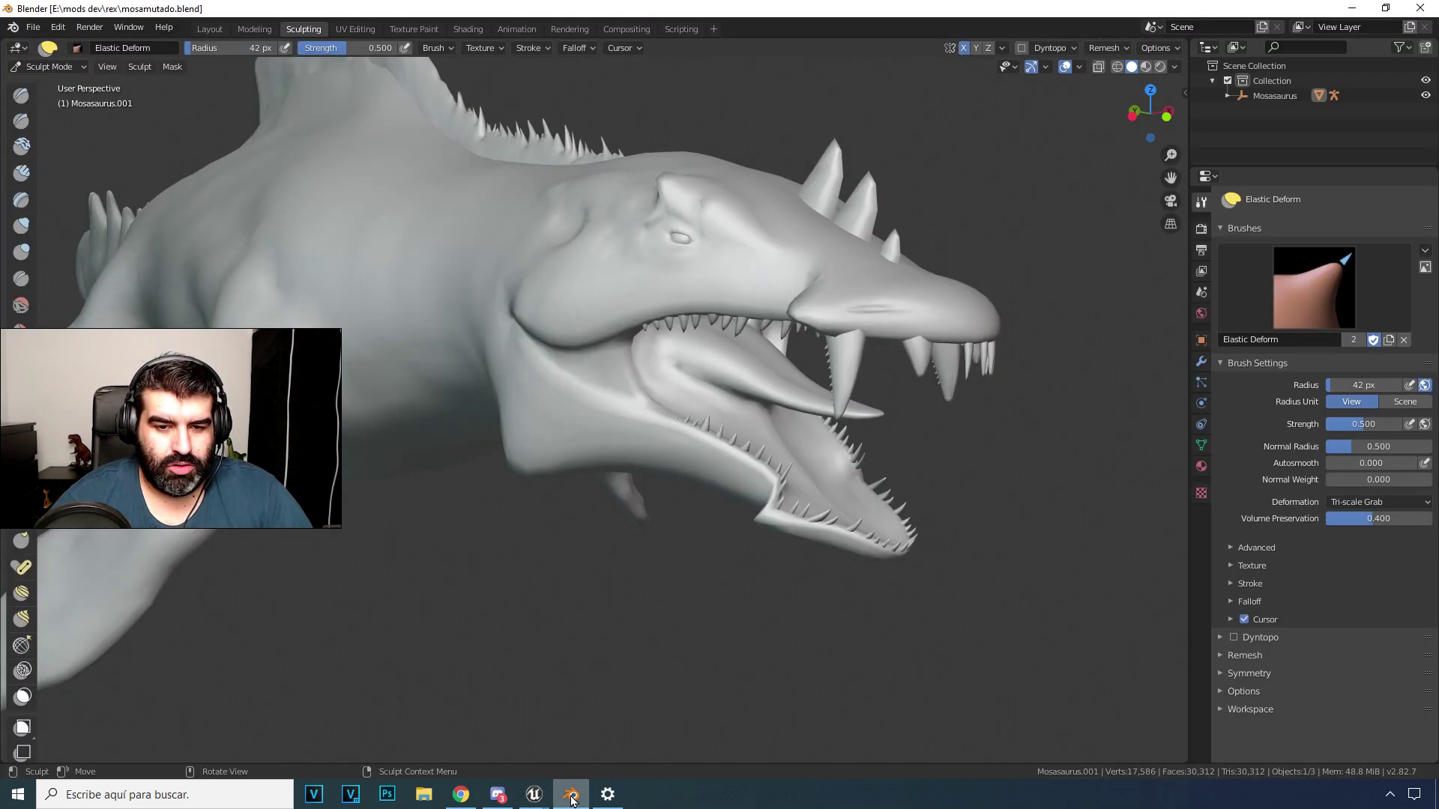
left_click(30, 28)
mouse_move(137, 106)
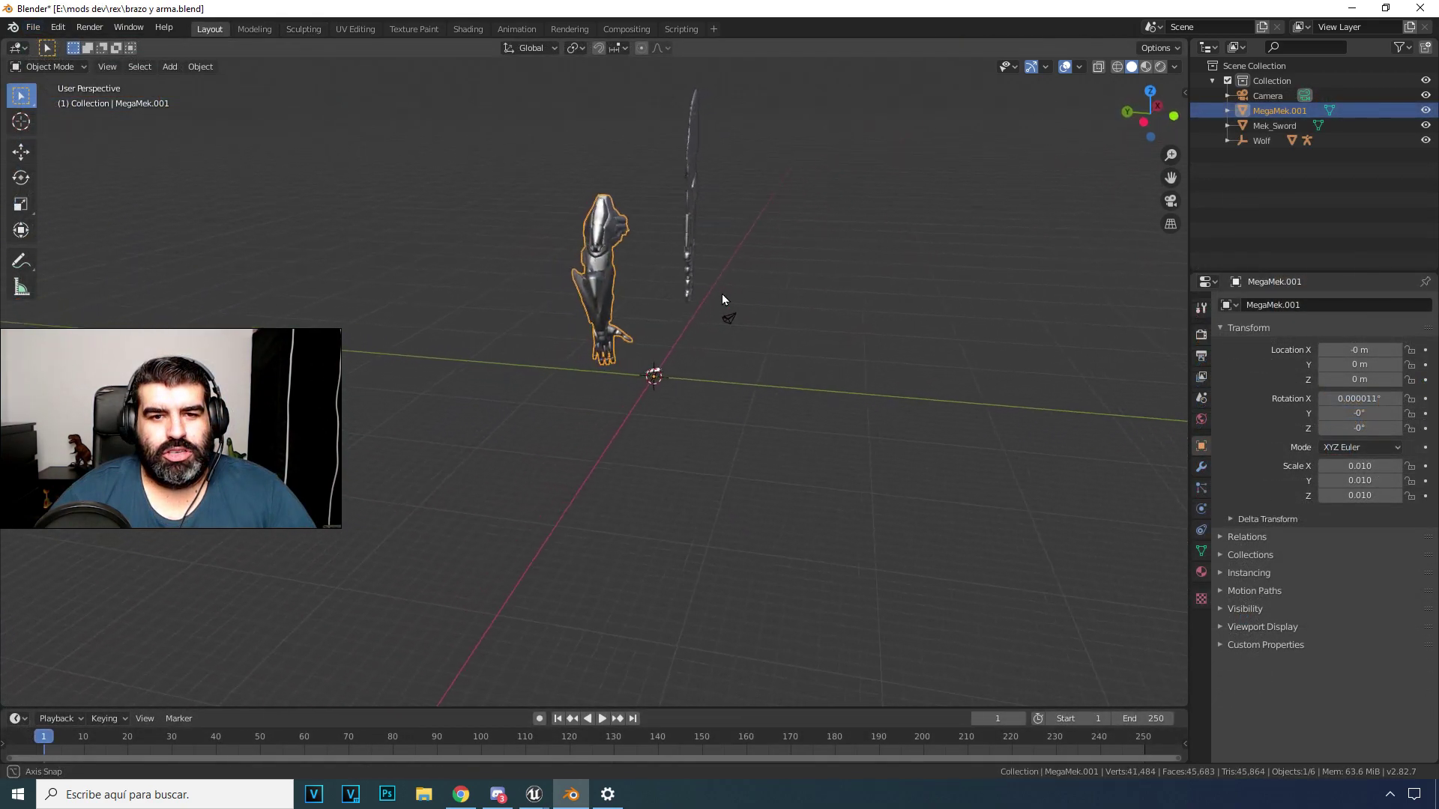
middle_click_drag(722, 294, 712, 286)
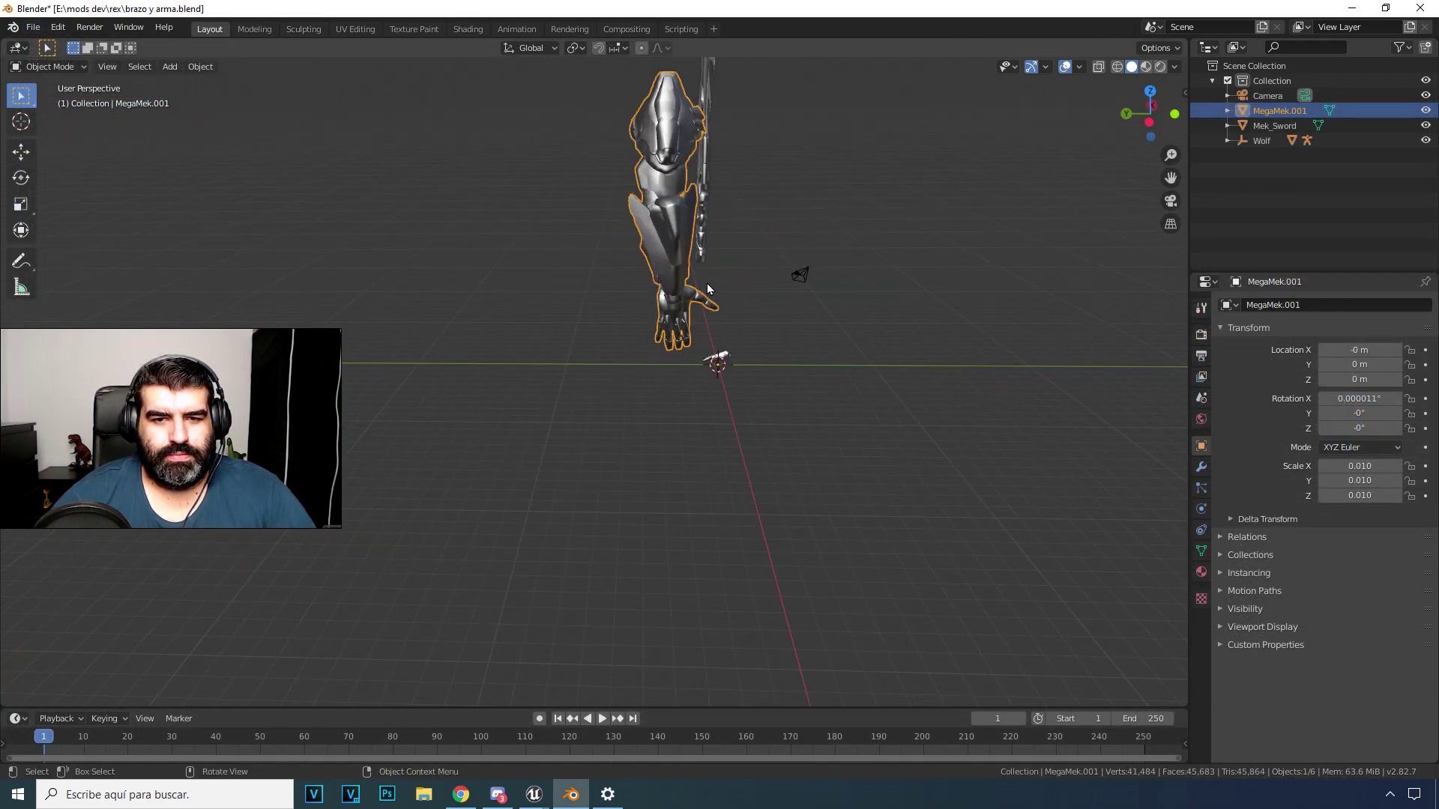
Step: Select the tiny Direwolf_New.001 mesh at the scene origin and hide it
left_click(721, 359)
scroll(718, 245, "down", 5)
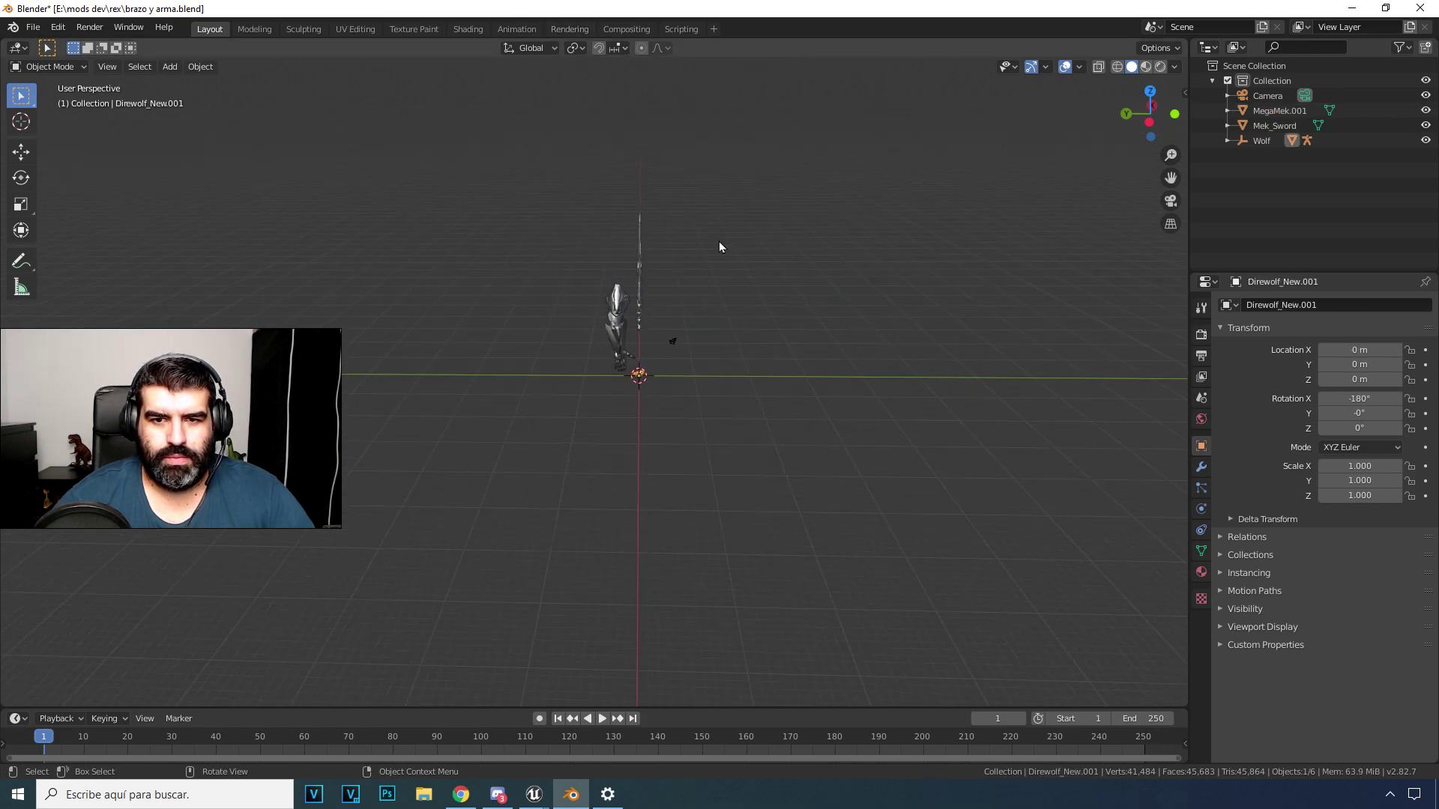
scroll(703, 350, "up", 2)
scroll(690, 371, "up", 2)
key("h")
Step: Select the MegaMek.001 arm and examine its overall shape, forearm plates, hand and fingers from several angles
scroll(701, 392, "up", 4)
middle_click_drag(699, 398, 748, 453)
left_click(703, 334)
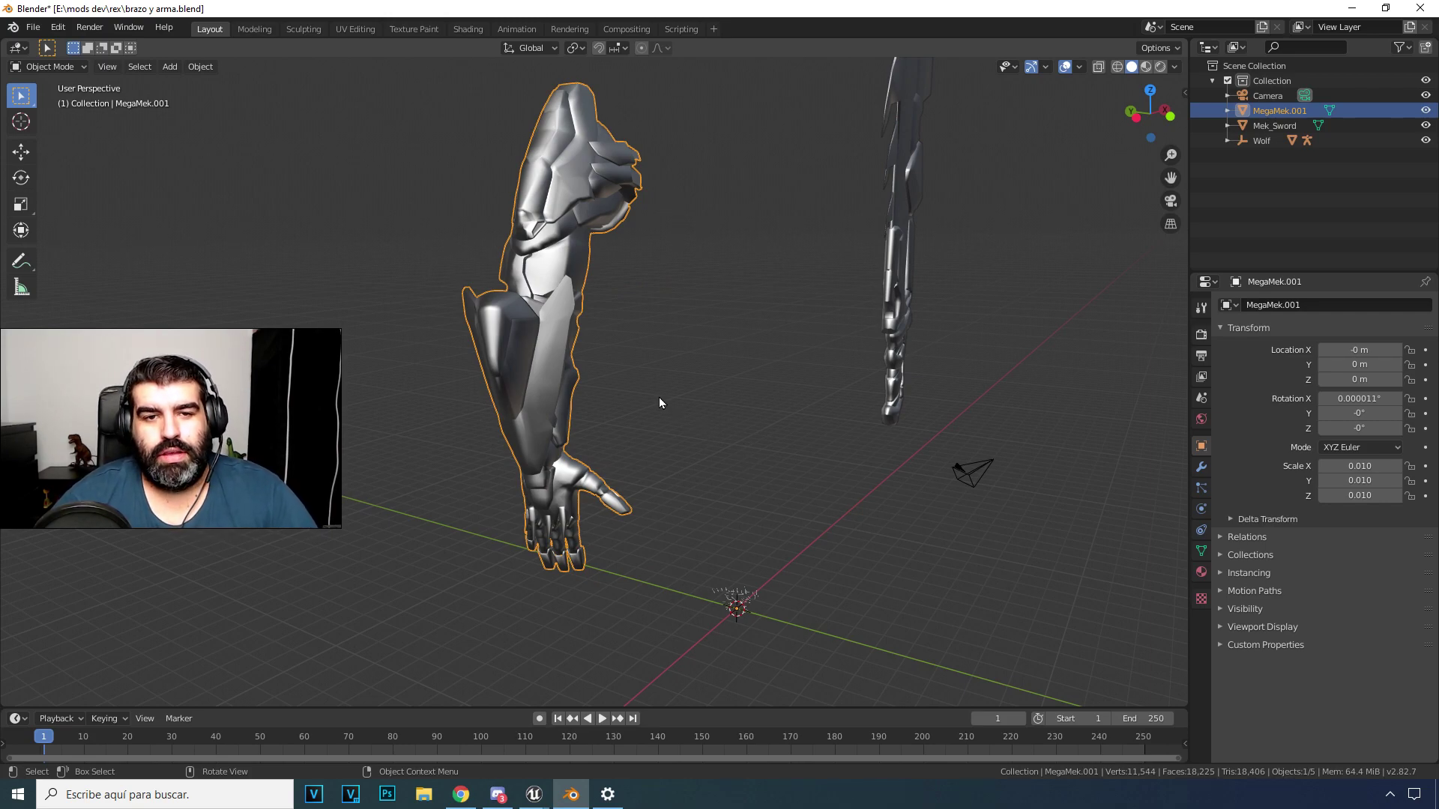
middle_click_drag(624, 373, 670, 401)
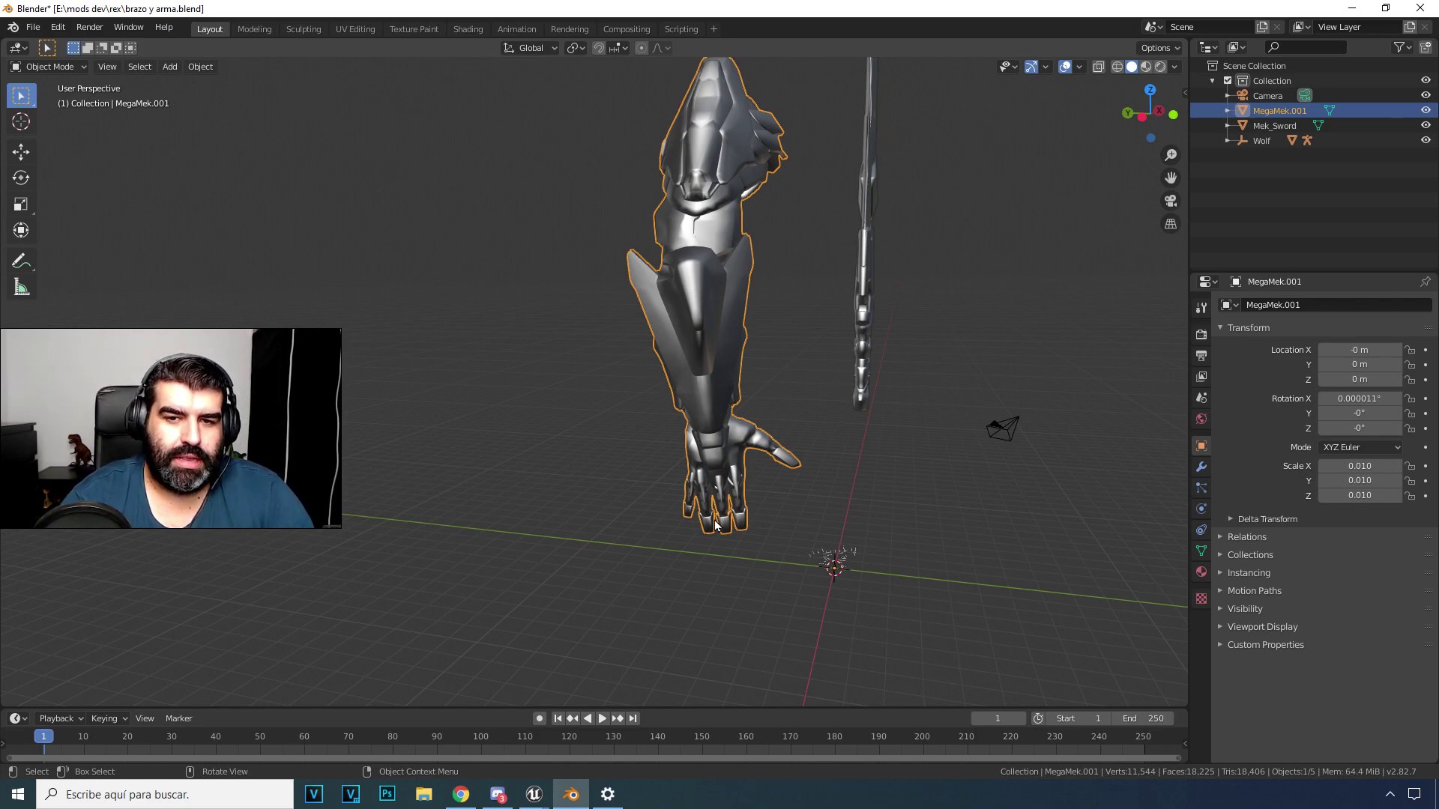
middle_click_drag(583, 304, 578, 415)
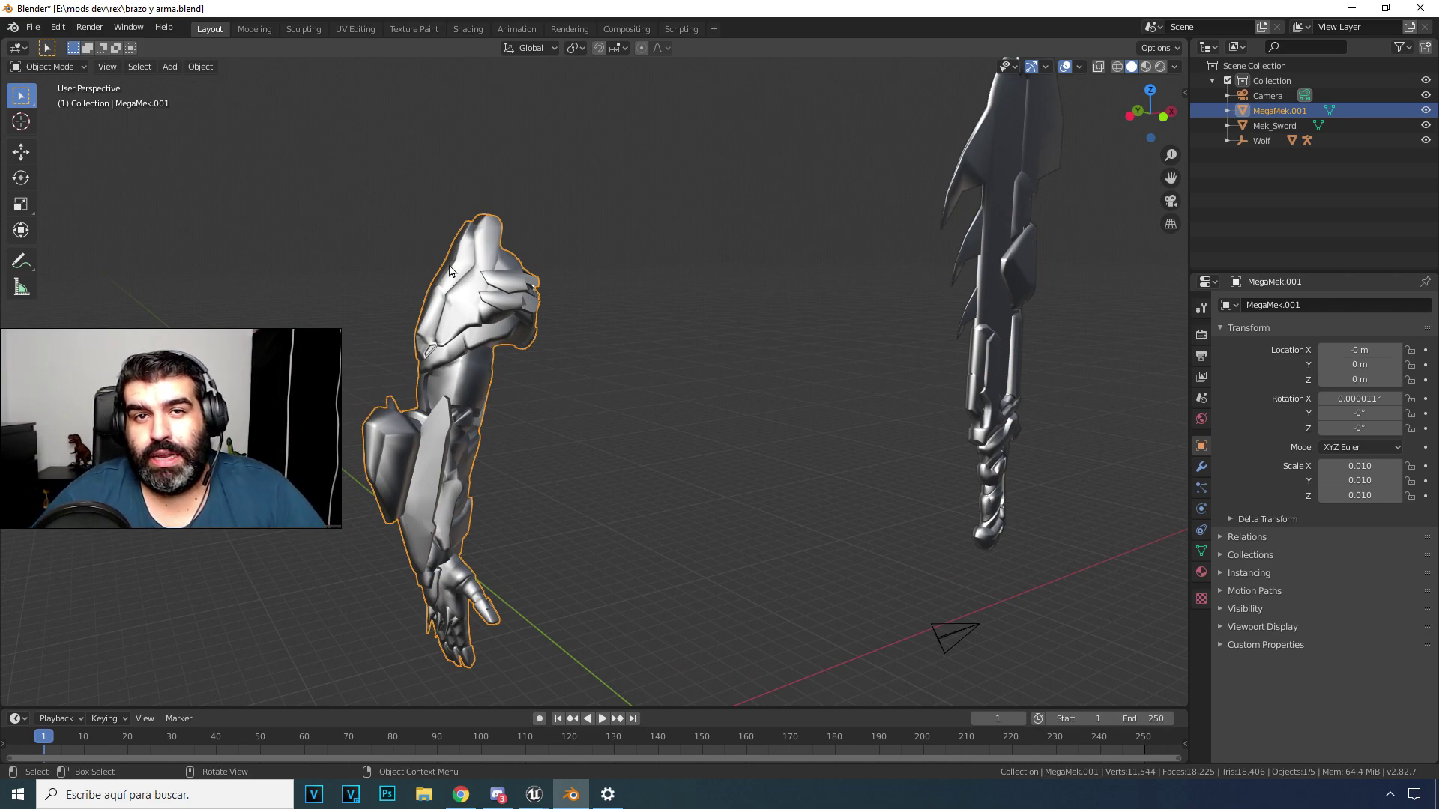
middle_click_drag(472, 549, 582, 473)
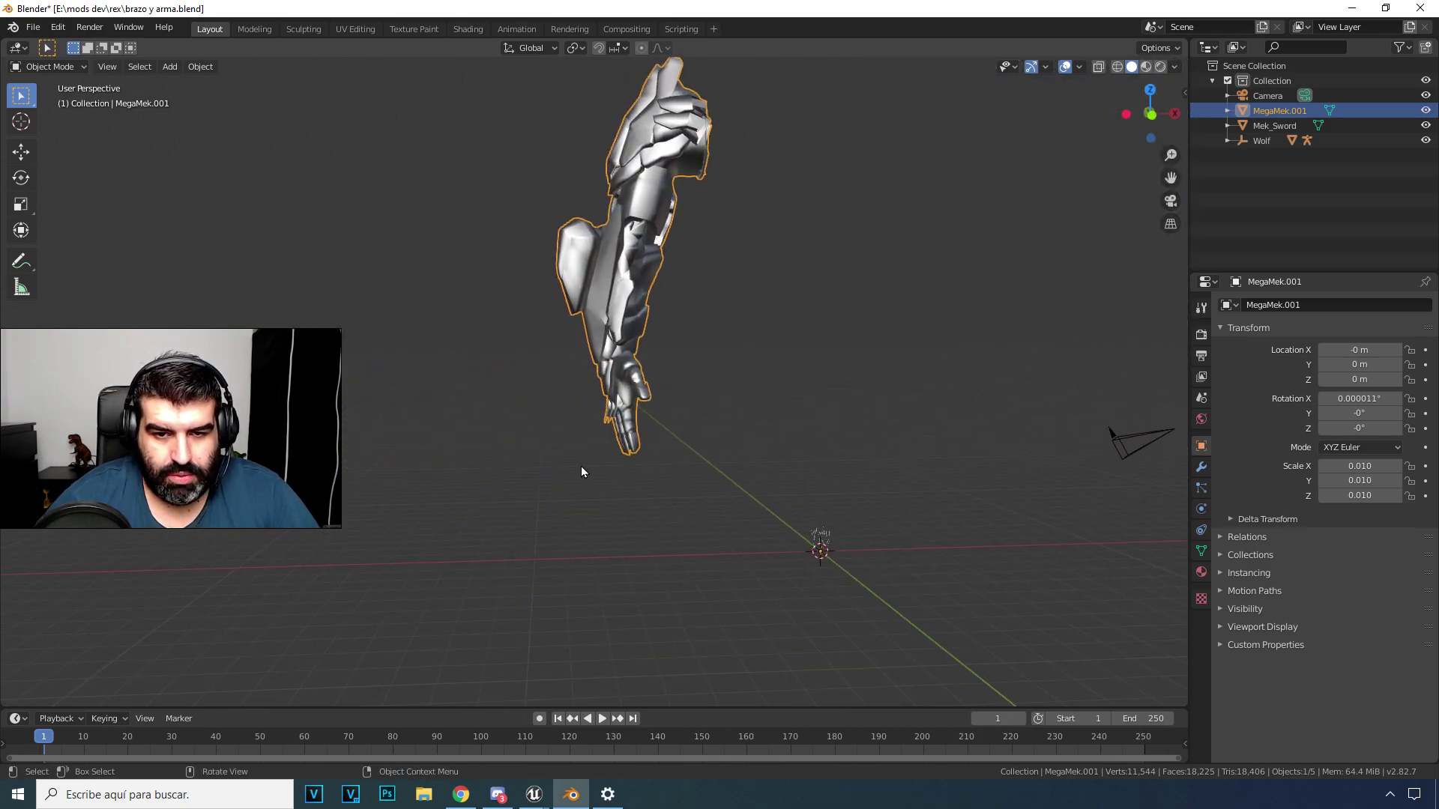
scroll(582, 472, "up", 4)
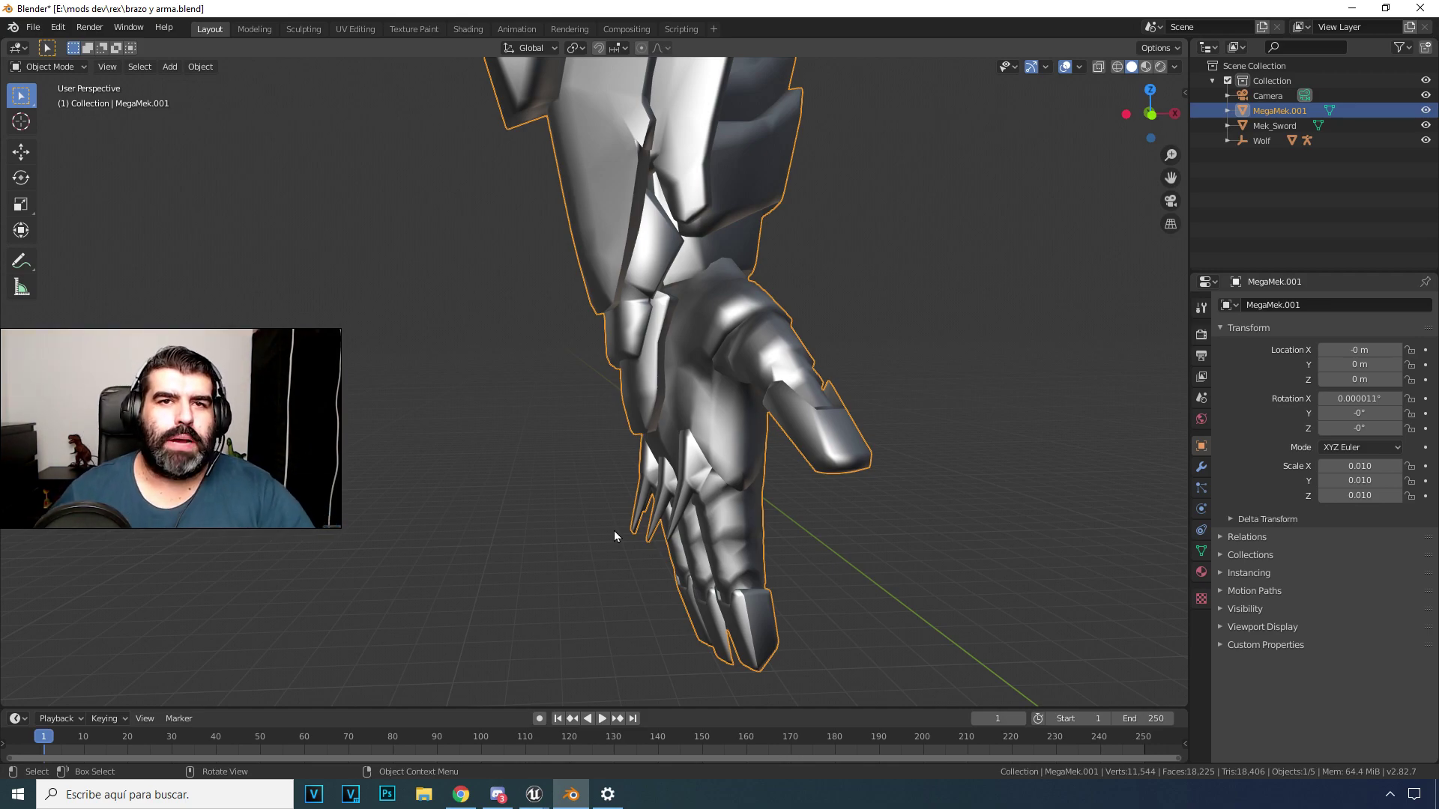
middle_click_drag(613, 530, 701, 519)
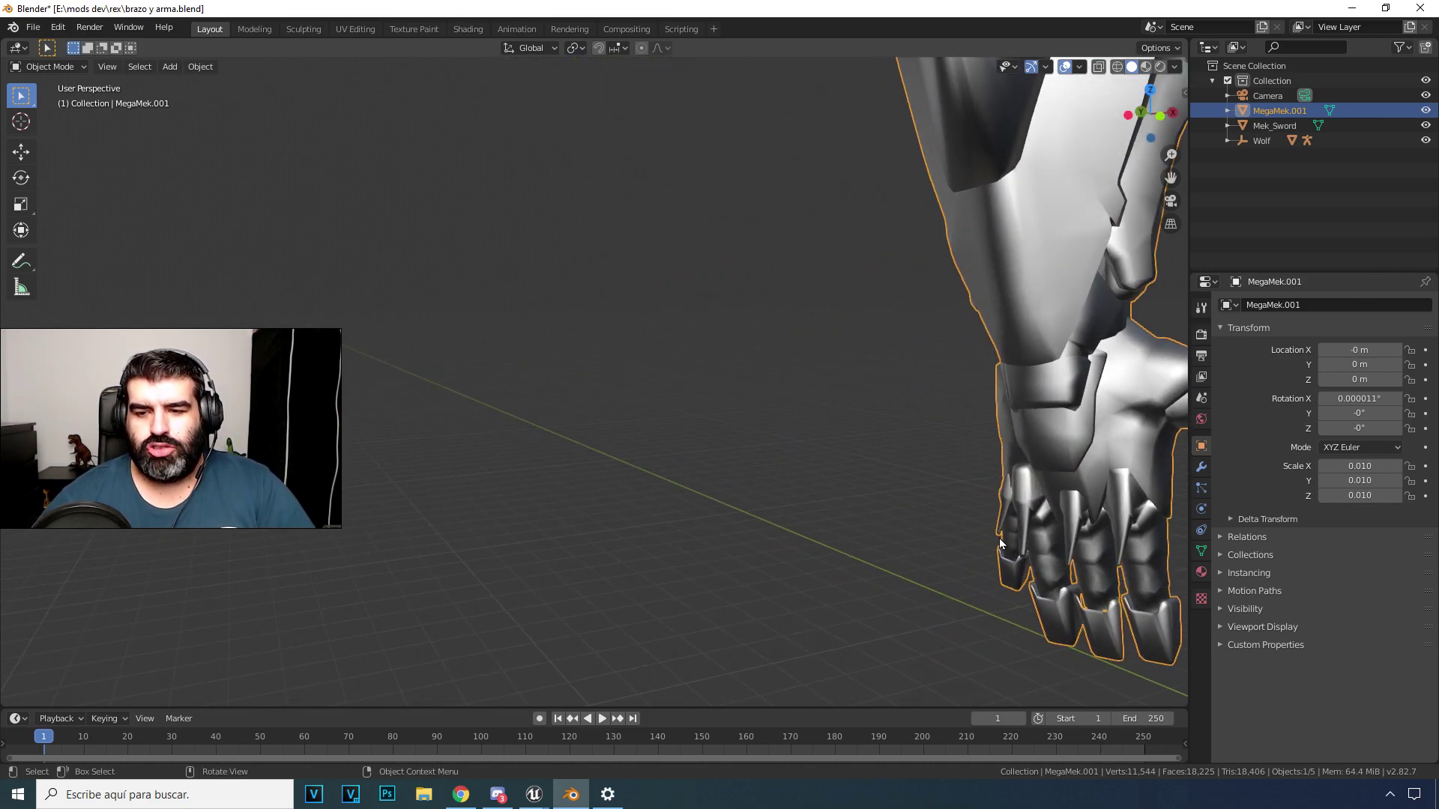
middle_click_drag(1003, 540, 726, 586)
Step: Examine the MegaMek arm's shoulder plating and the back of its hand up close, ending on the whole arm
middle_click_drag(637, 382, 604, 362, "ctrl")
scroll(604, 344, "up", 3)
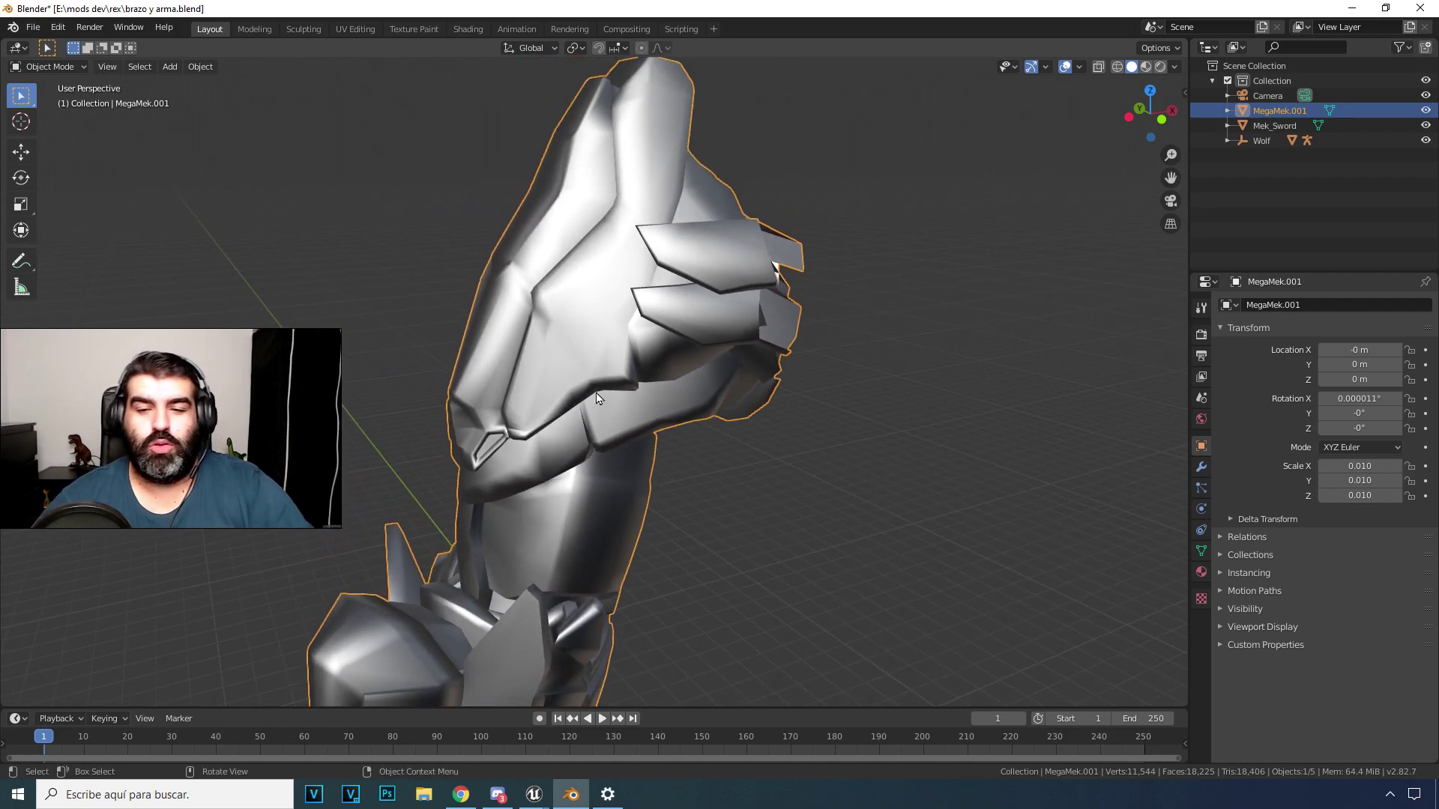
scroll(664, 418, "down", 4)
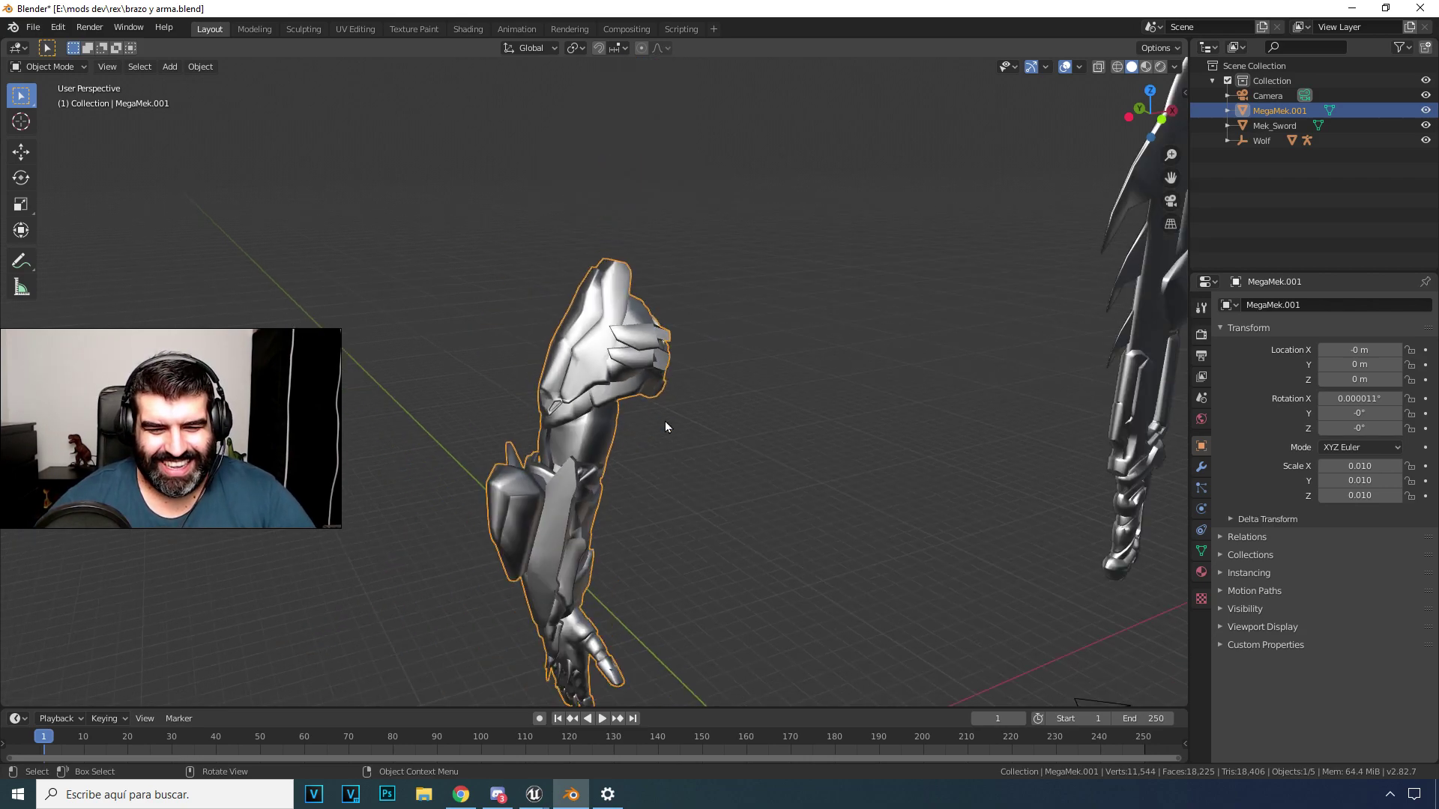
middle_click_drag(654, 537, 623, 450, "ctrl")
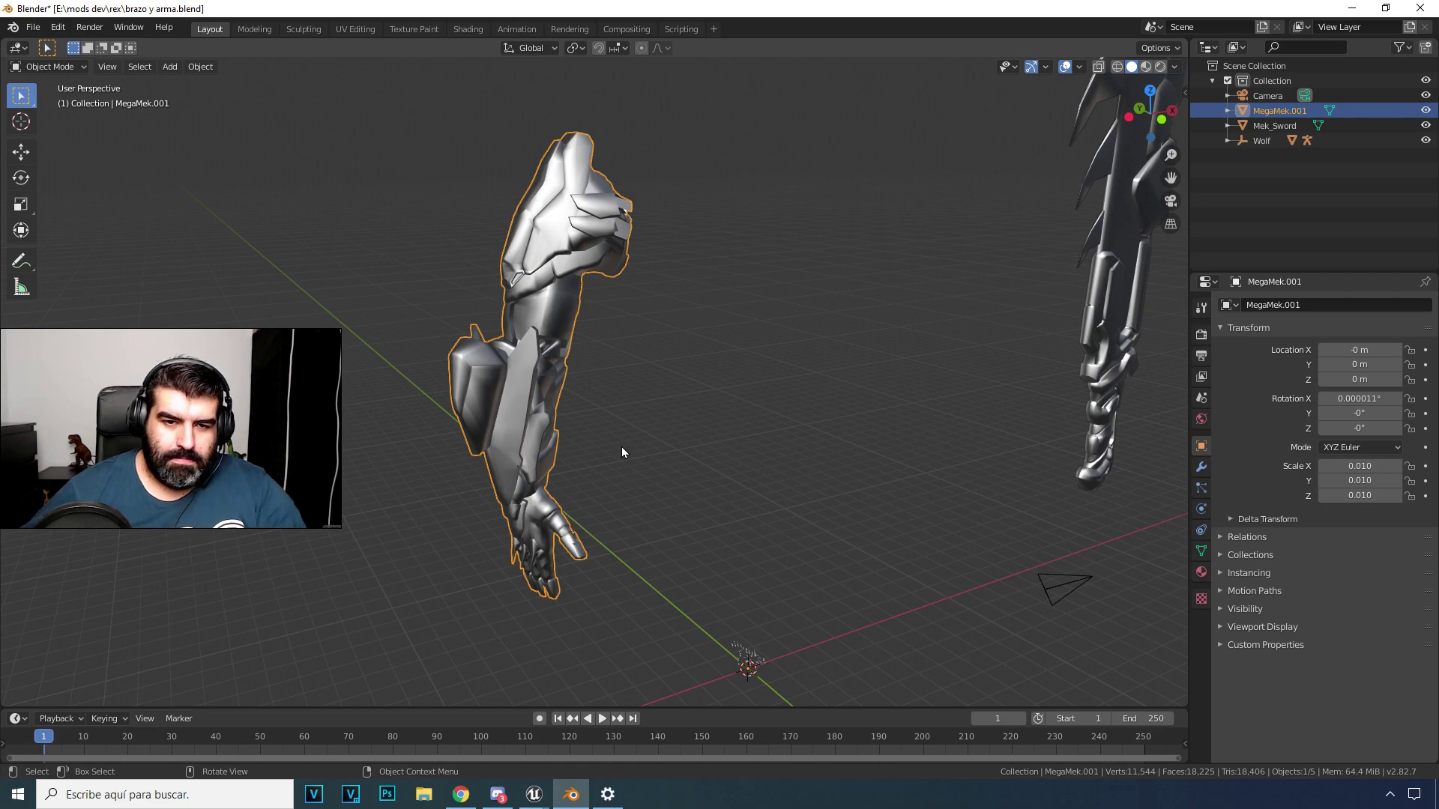
mouse_move(622, 447)
middle_mouse_down()
mouse_move(537, 434)
mouse_move(630, 465)
middle_mouse_up()
scroll(721, 493, "up", 4)
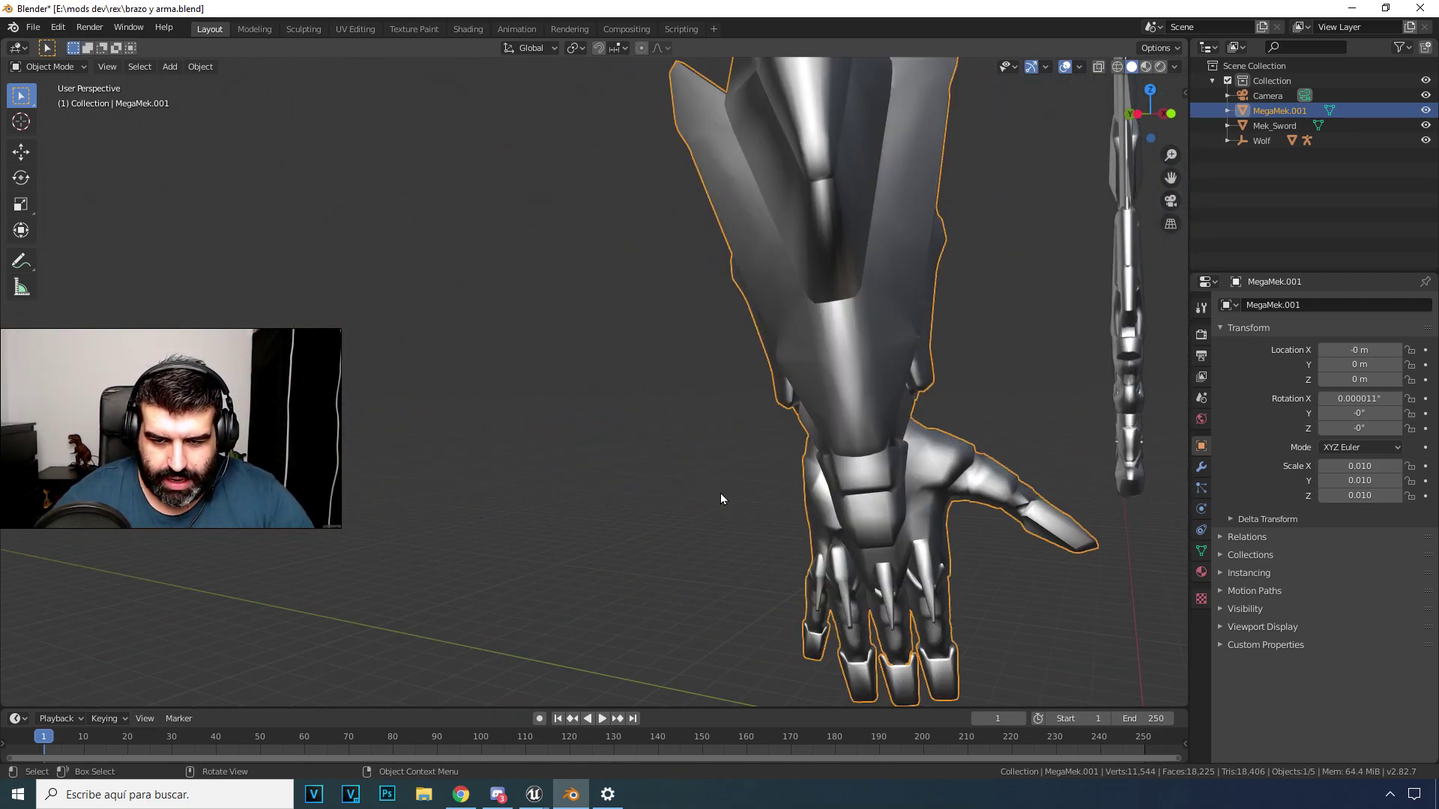
middle_click_drag(718, 486, 708, 451)
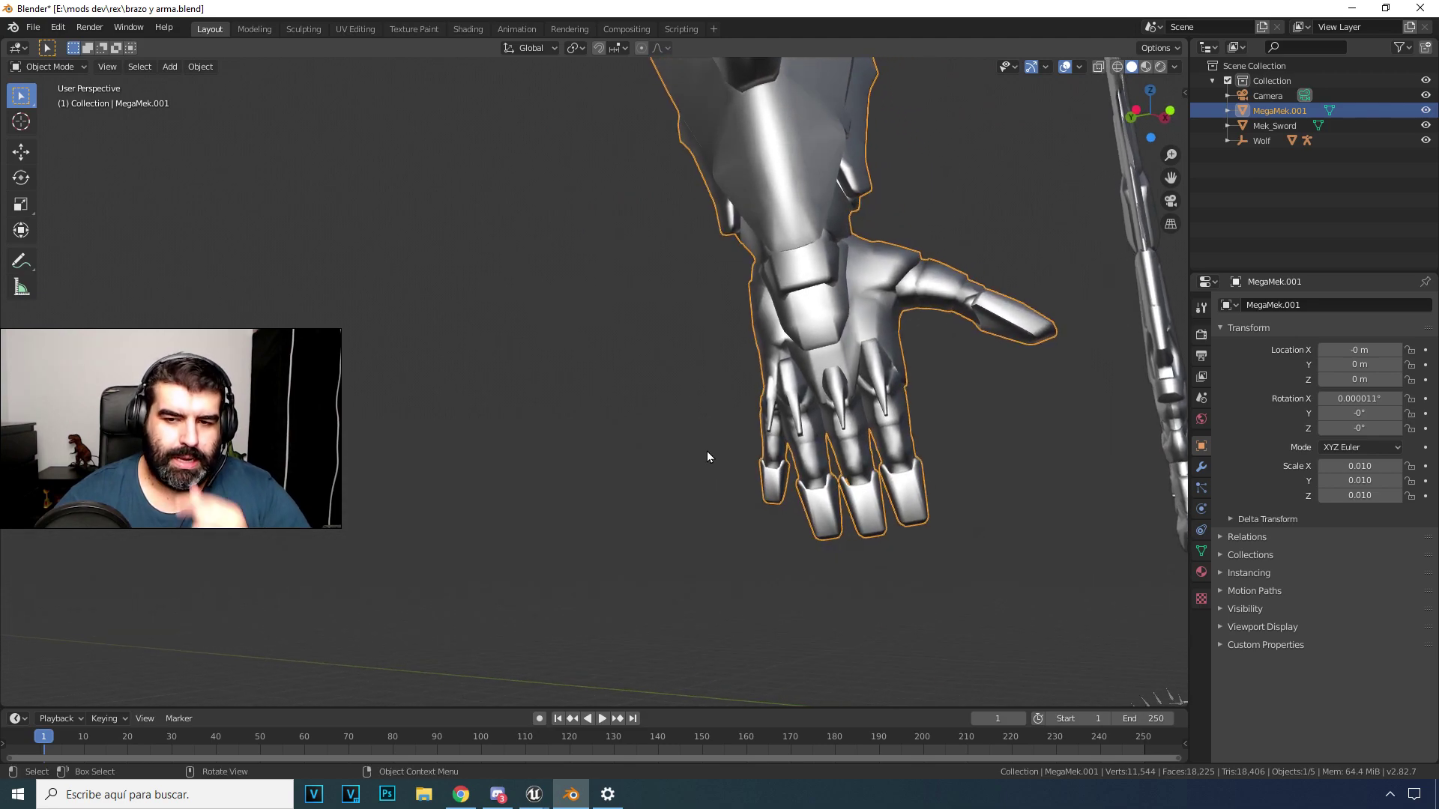
middle_click_drag(821, 401, 637, 402)
scroll(686, 438, "down", 5)
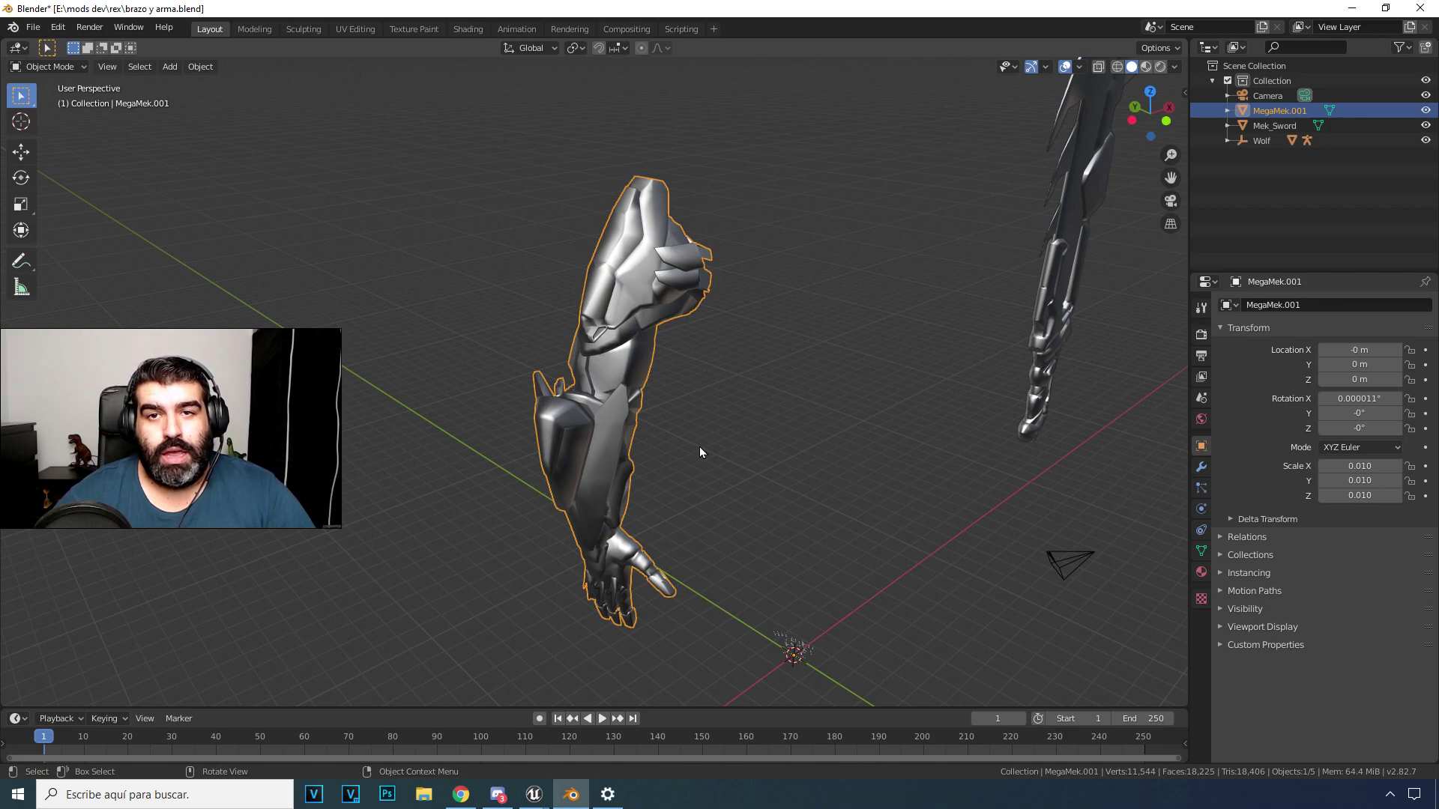
middle_click_drag(699, 446, 643, 431)
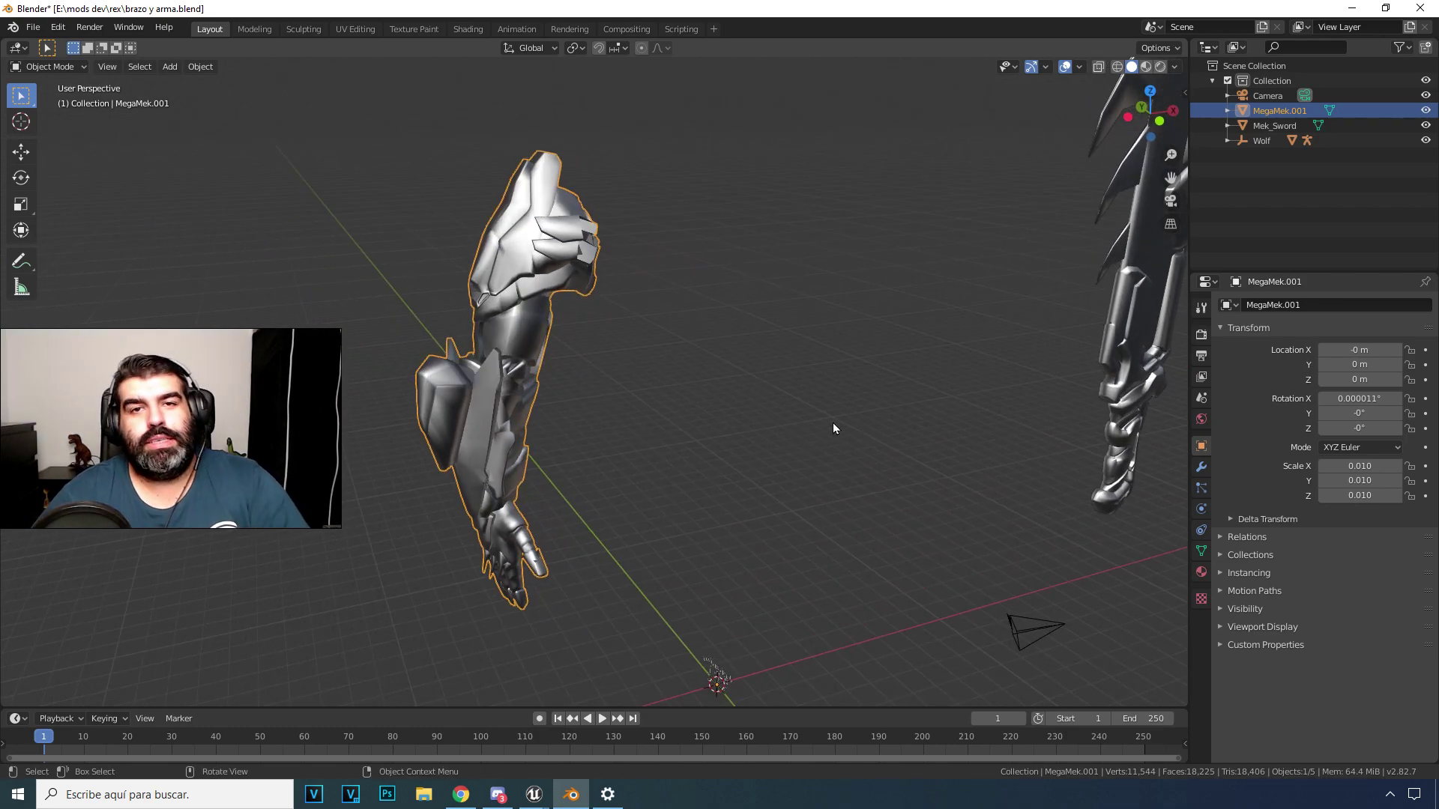
Step: Examine the Mek_Sword's blade, barbed edge and twisted handle from several angles and distances
middle_click_drag(857, 437, 454, 591, "shift")
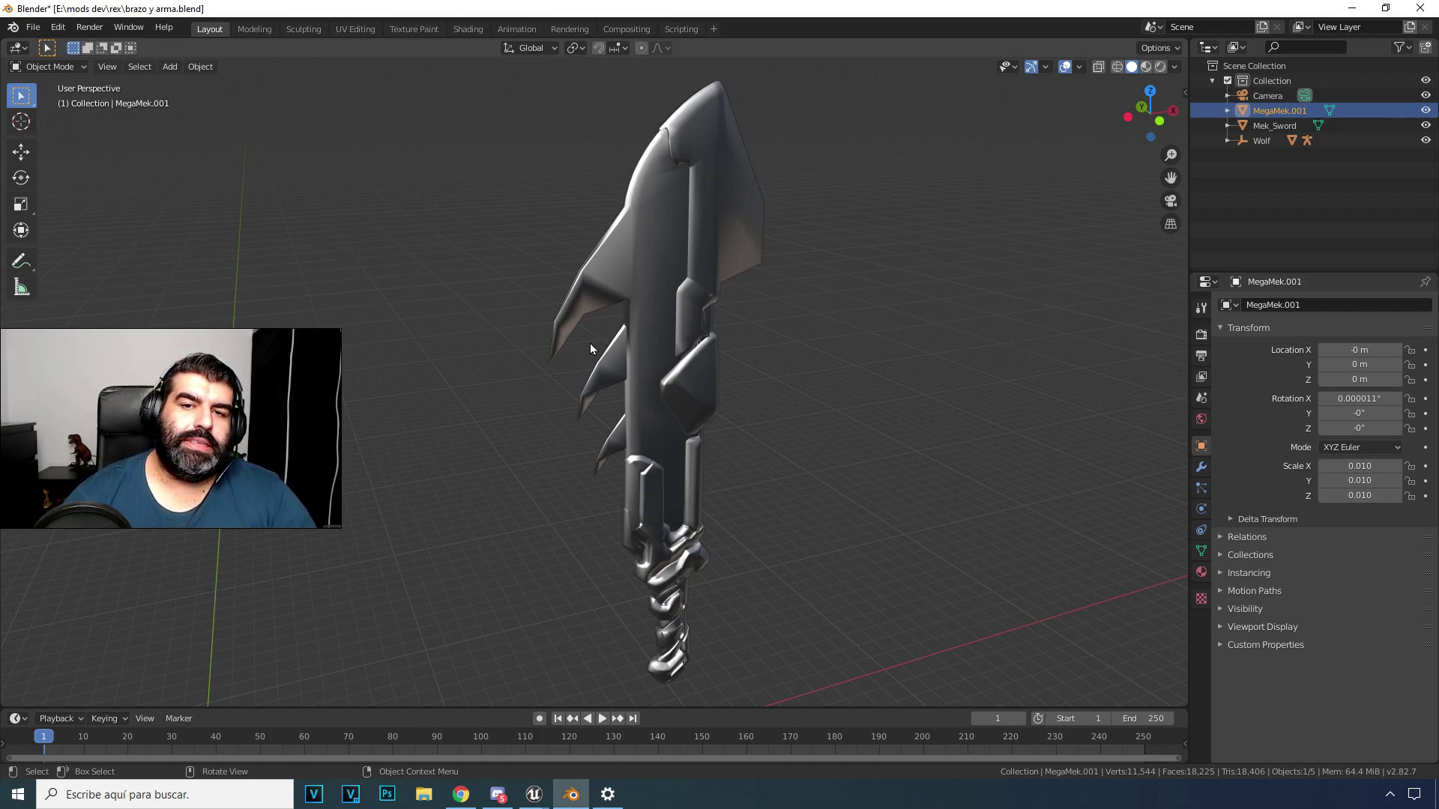
middle_click_drag(590, 343, 707, 367)
scroll(708, 373, "down", 5)
middle_click_drag(687, 418, 606, 386)
scroll(675, 427, "up", 5)
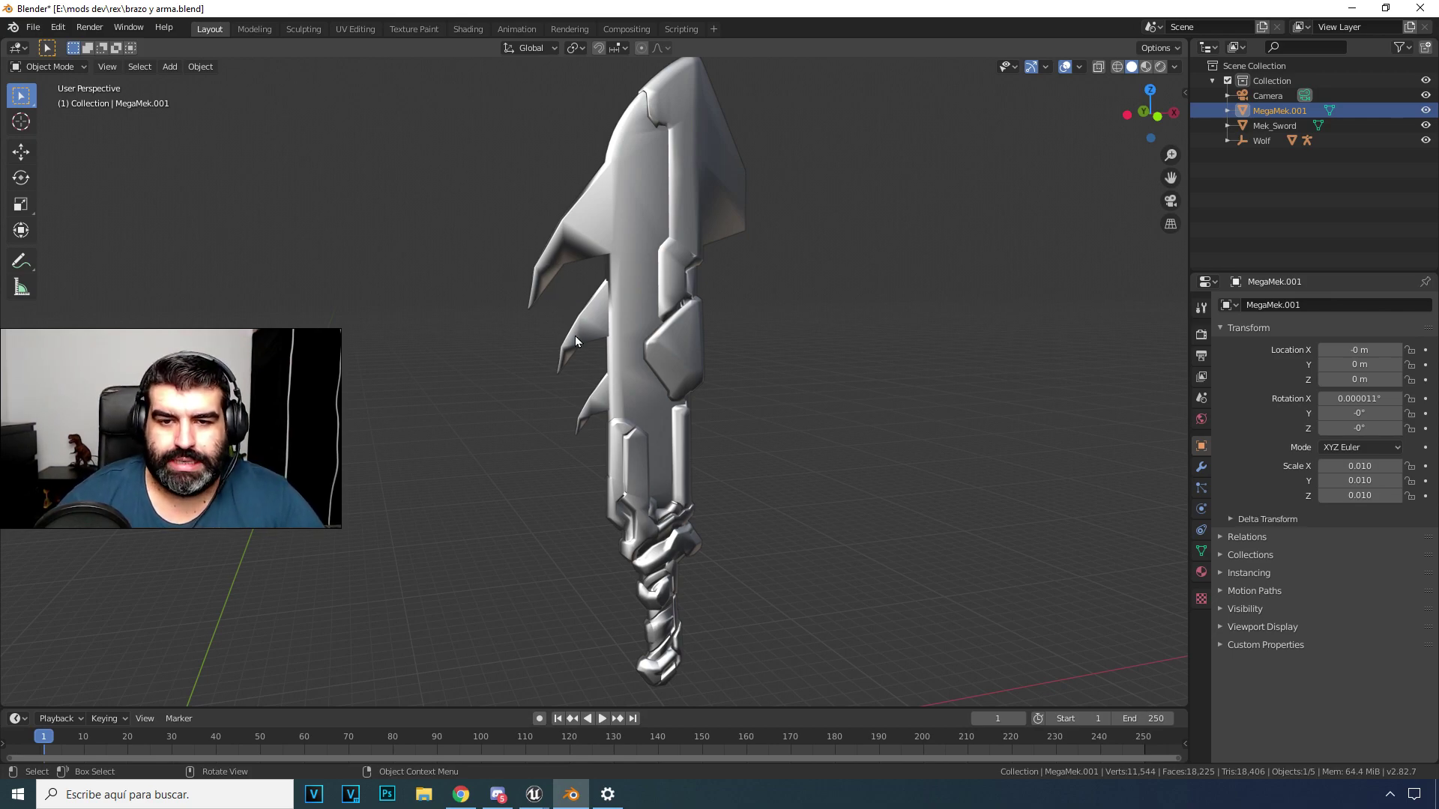
middle_click_drag(591, 343, 605, 344)
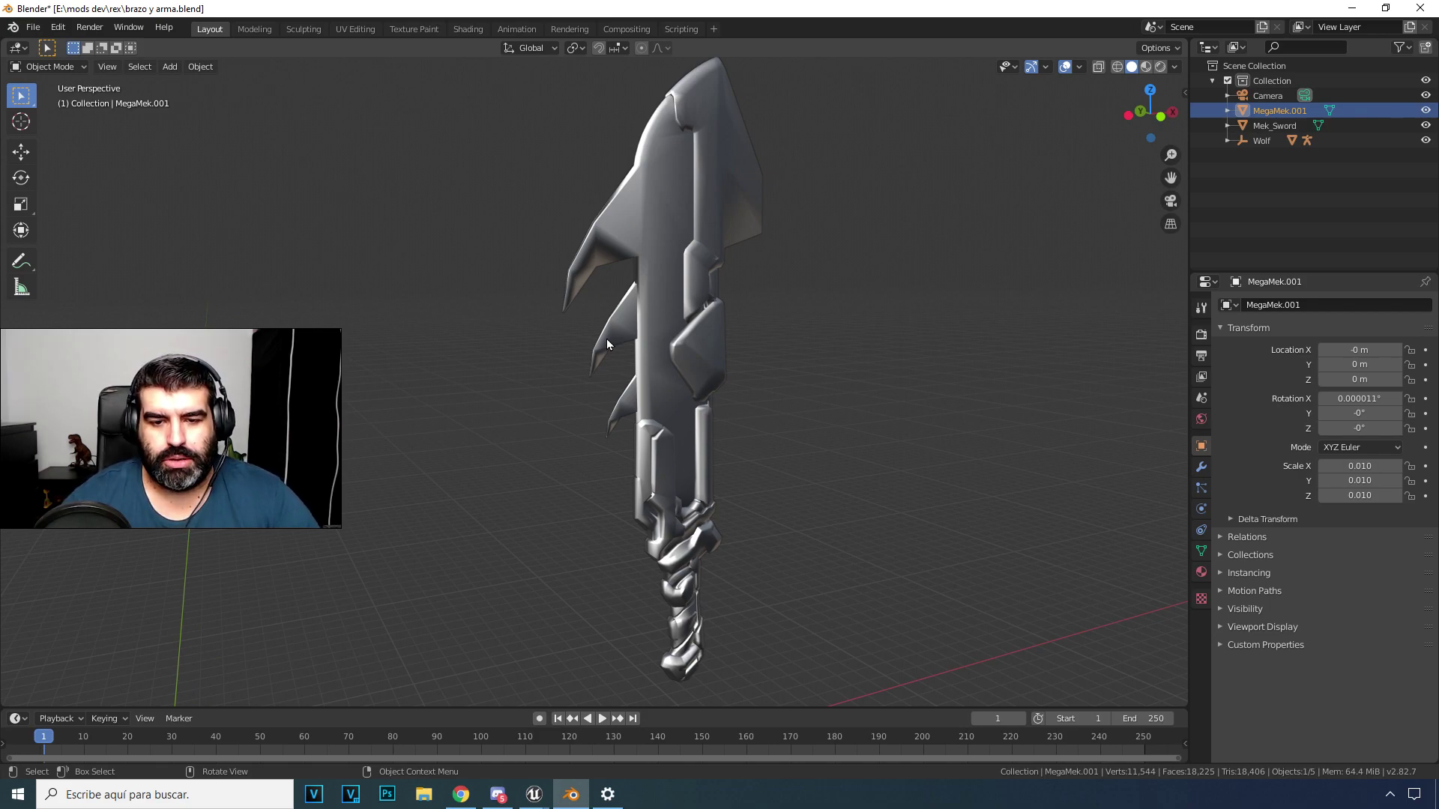
scroll(607, 344, "down", 2)
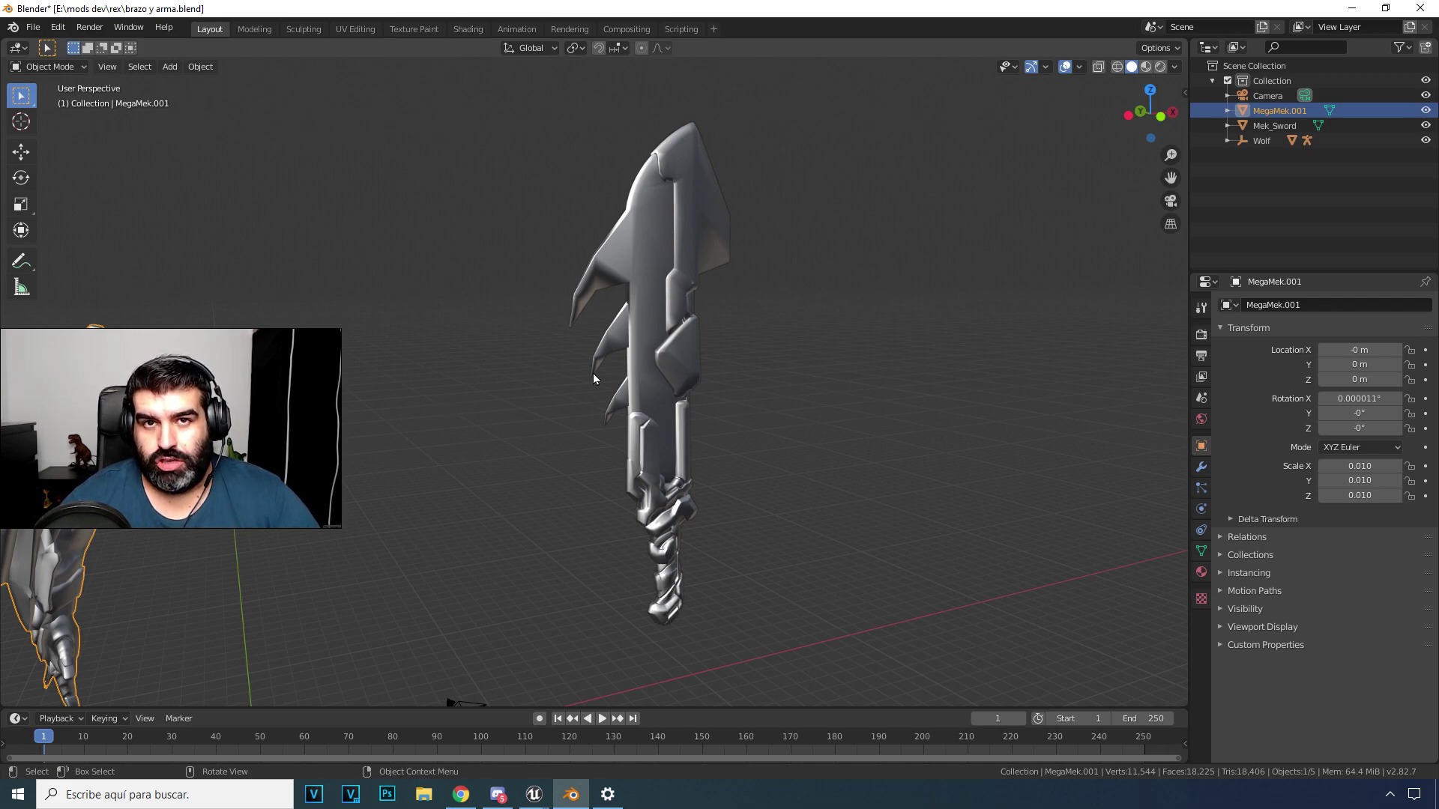
scroll(594, 380, "up", 1)
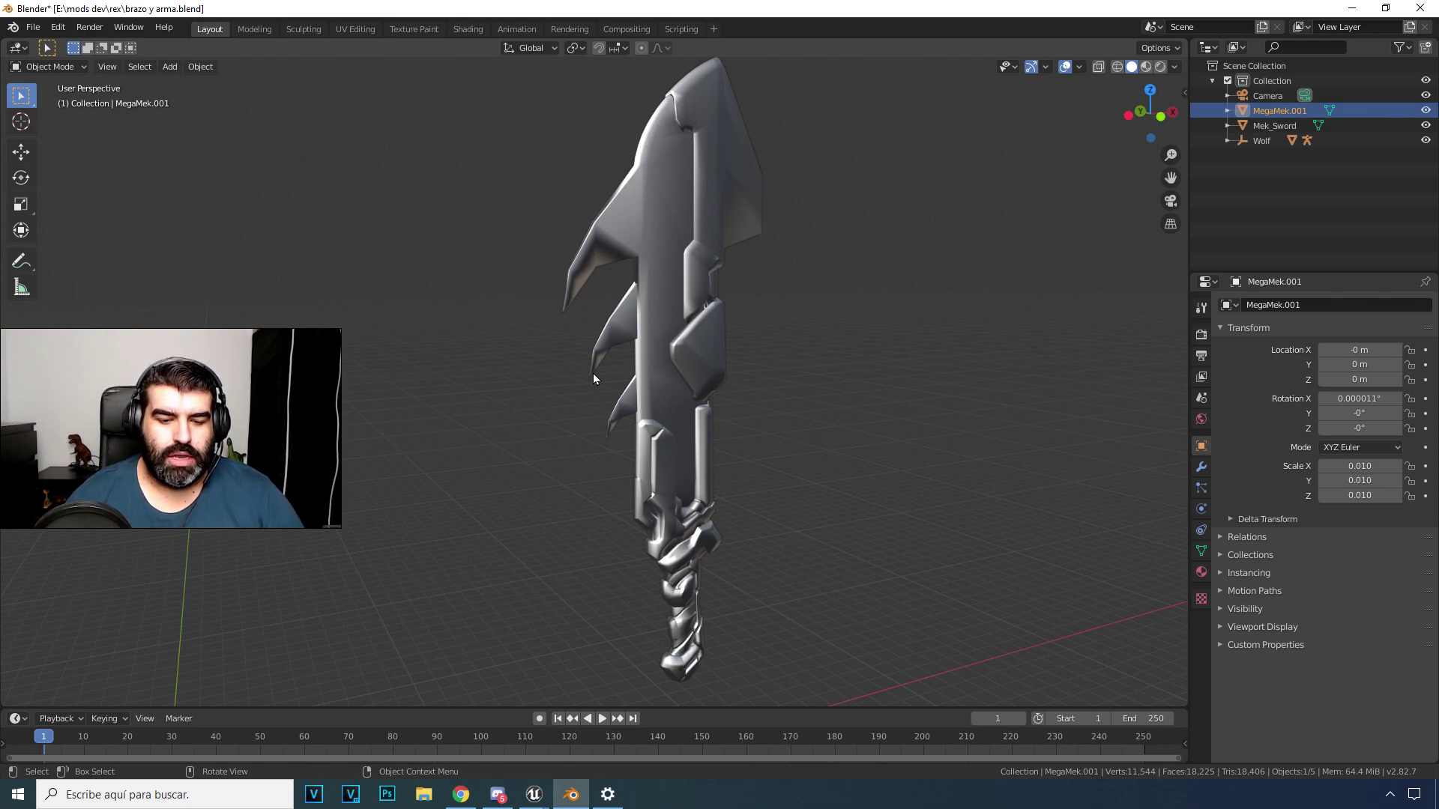
Step: Frame the wolf rig at the origin, expand the Wolf hierarchy, unhide the Direwolf_New.001 mesh and hide its root armature
middle_click_drag(591, 373, 745, 321)
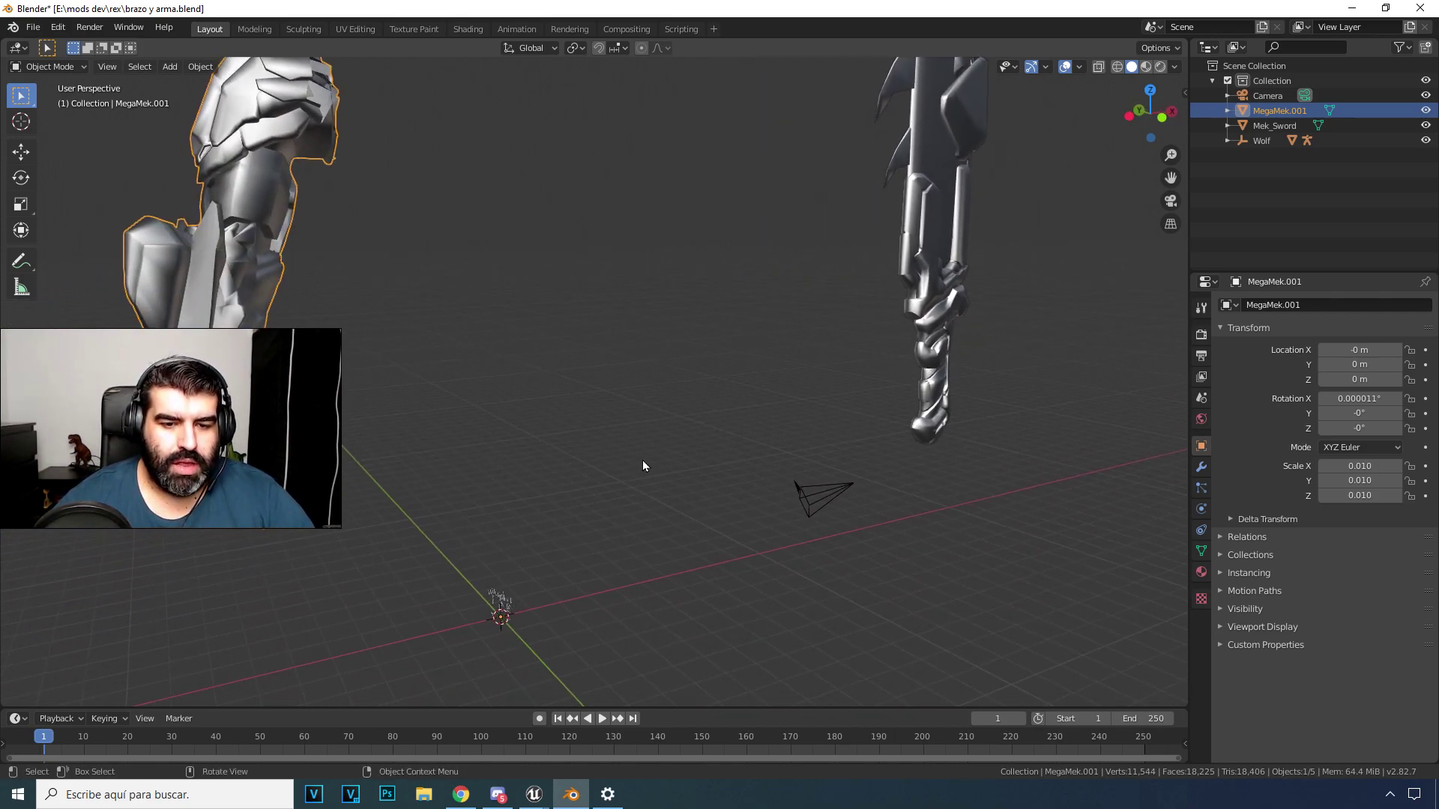
middle_click_drag(628, 509, 748, 491)
scroll(748, 490, "up", 5)
middle_click_drag(829, 545, 766, 507)
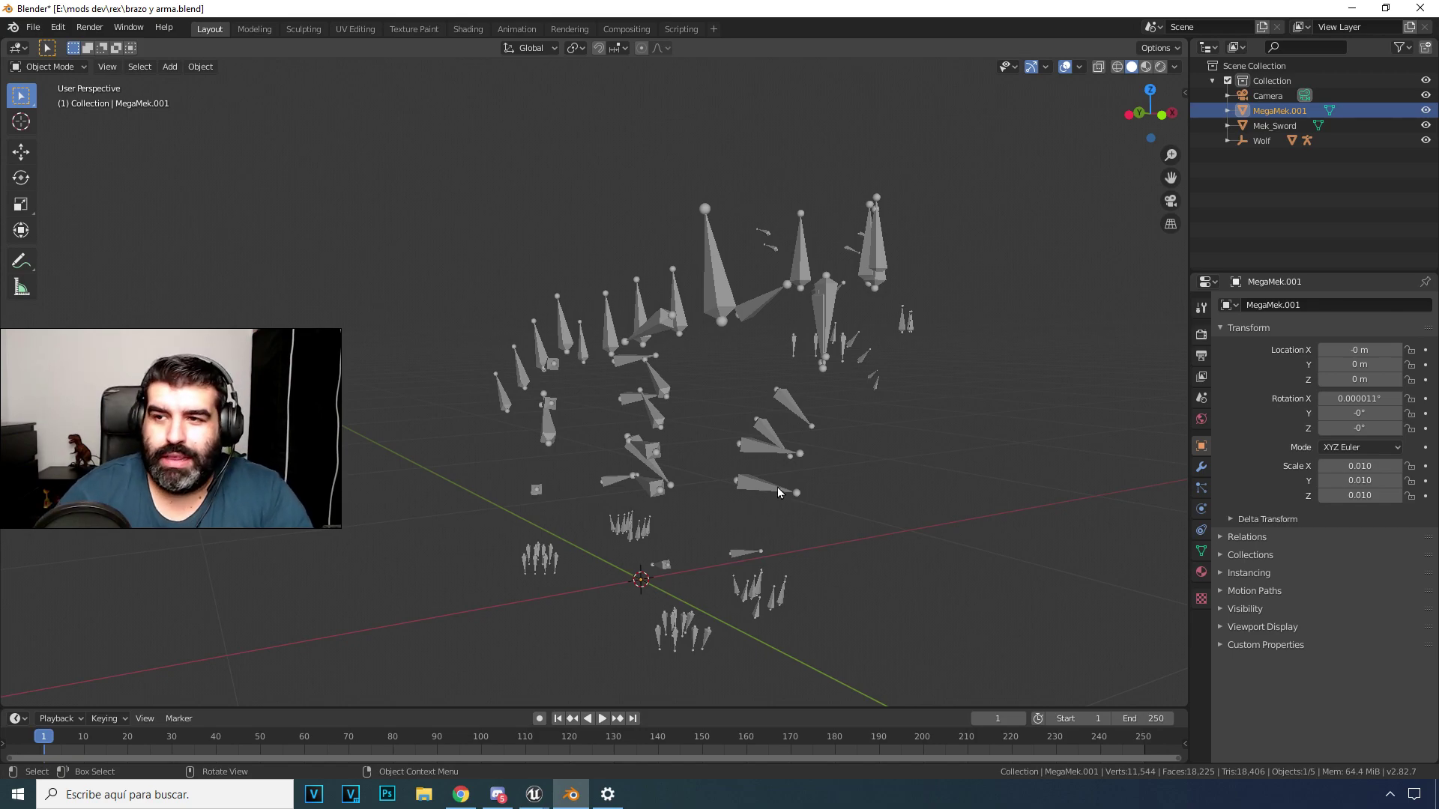
left_click(1227, 140)
left_click(1427, 201)
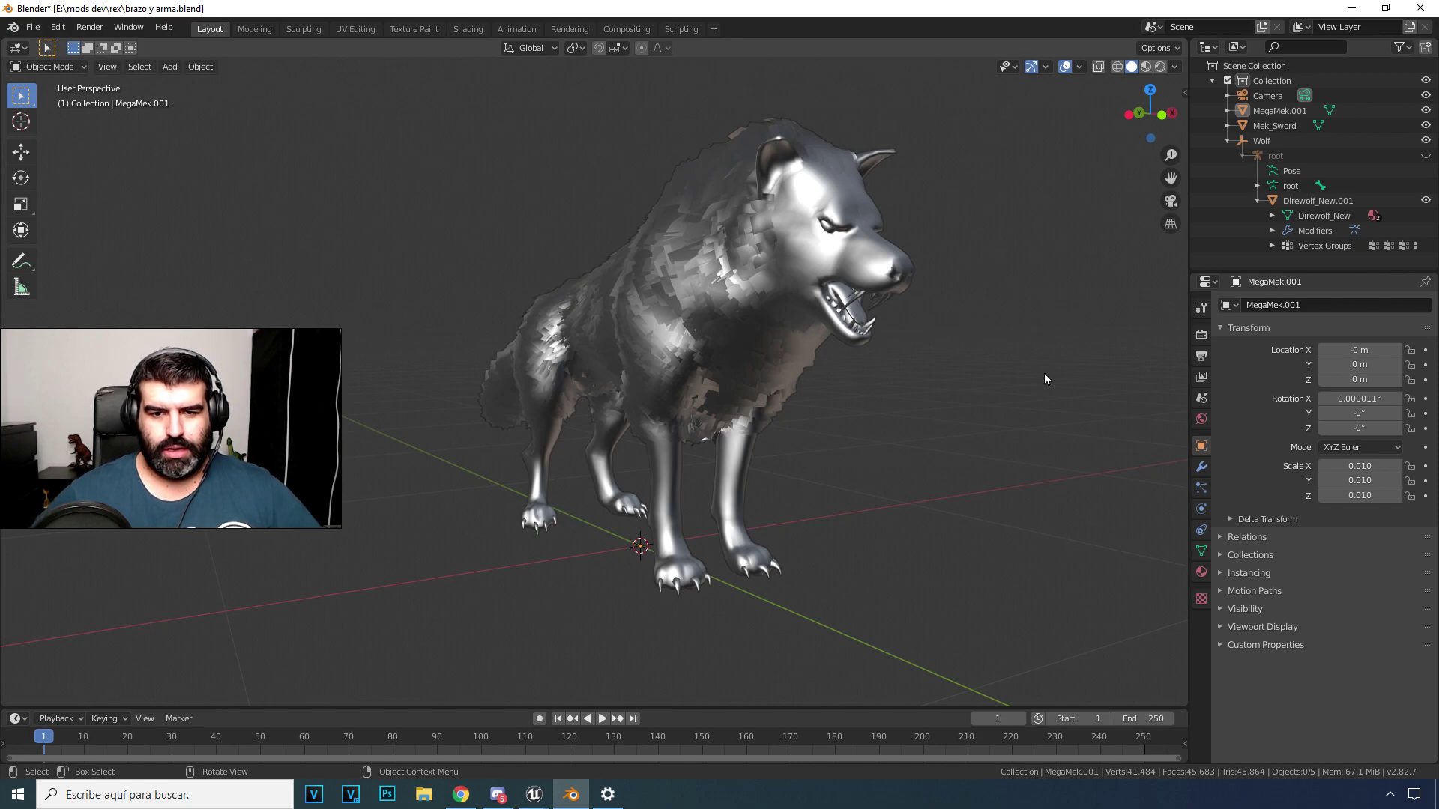
key("ctrl+z")
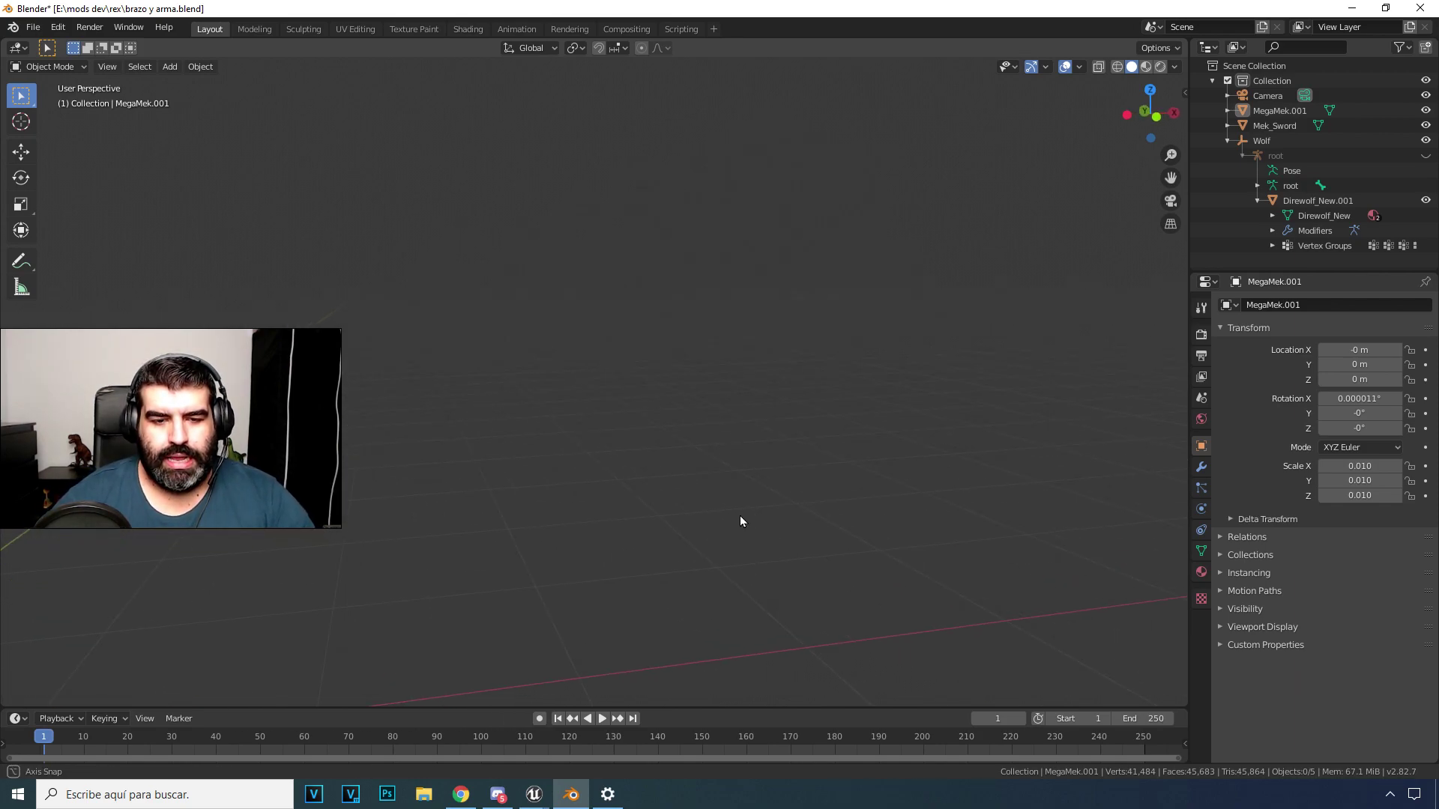
Step: Select the Direwolf_New.001 mesh and examine it from the front and from the side
left_click(749, 376)
middle_click_drag(830, 477, 987, 483)
middle_click_drag(538, 486, 588, 407)
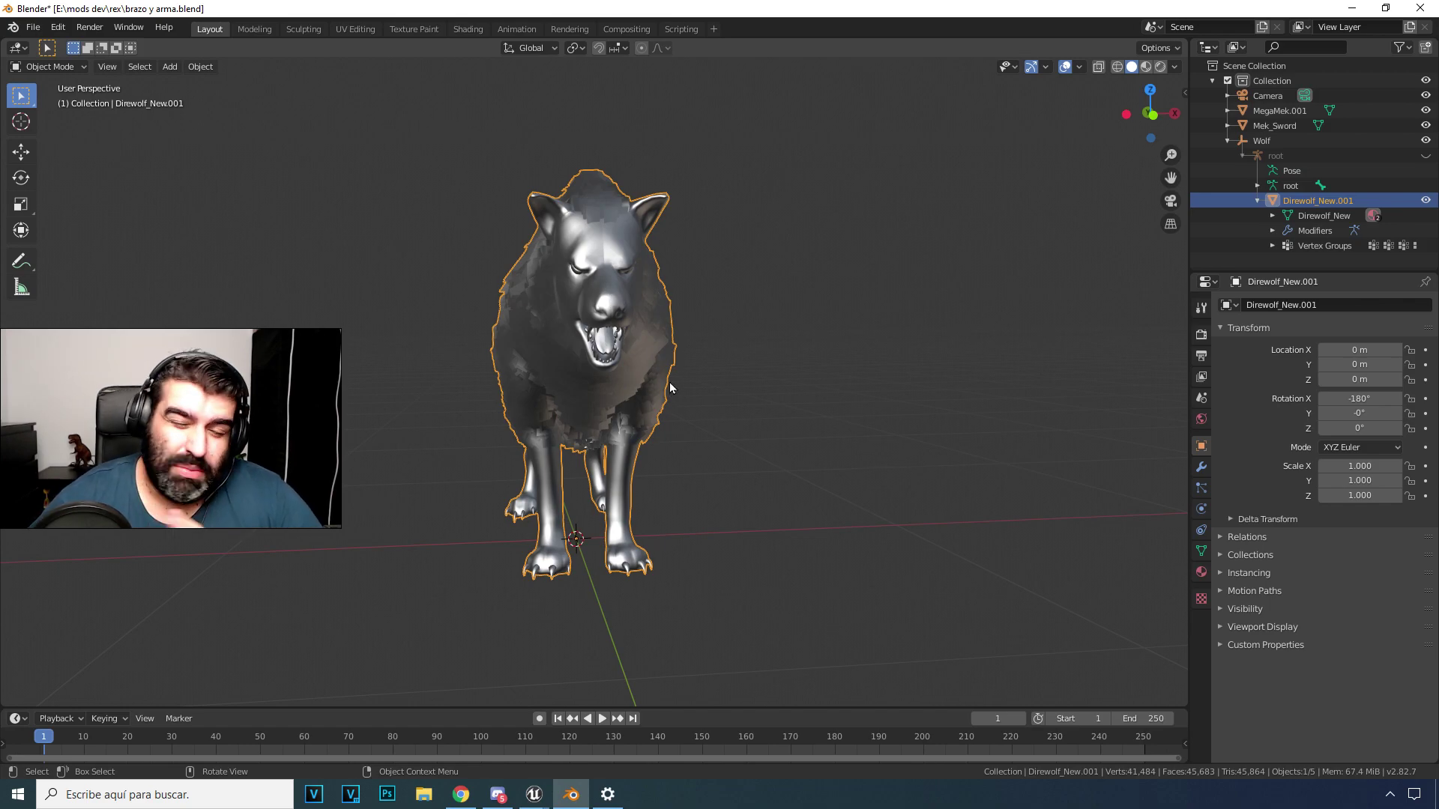
middle_click_drag(676, 358, 687, 391)
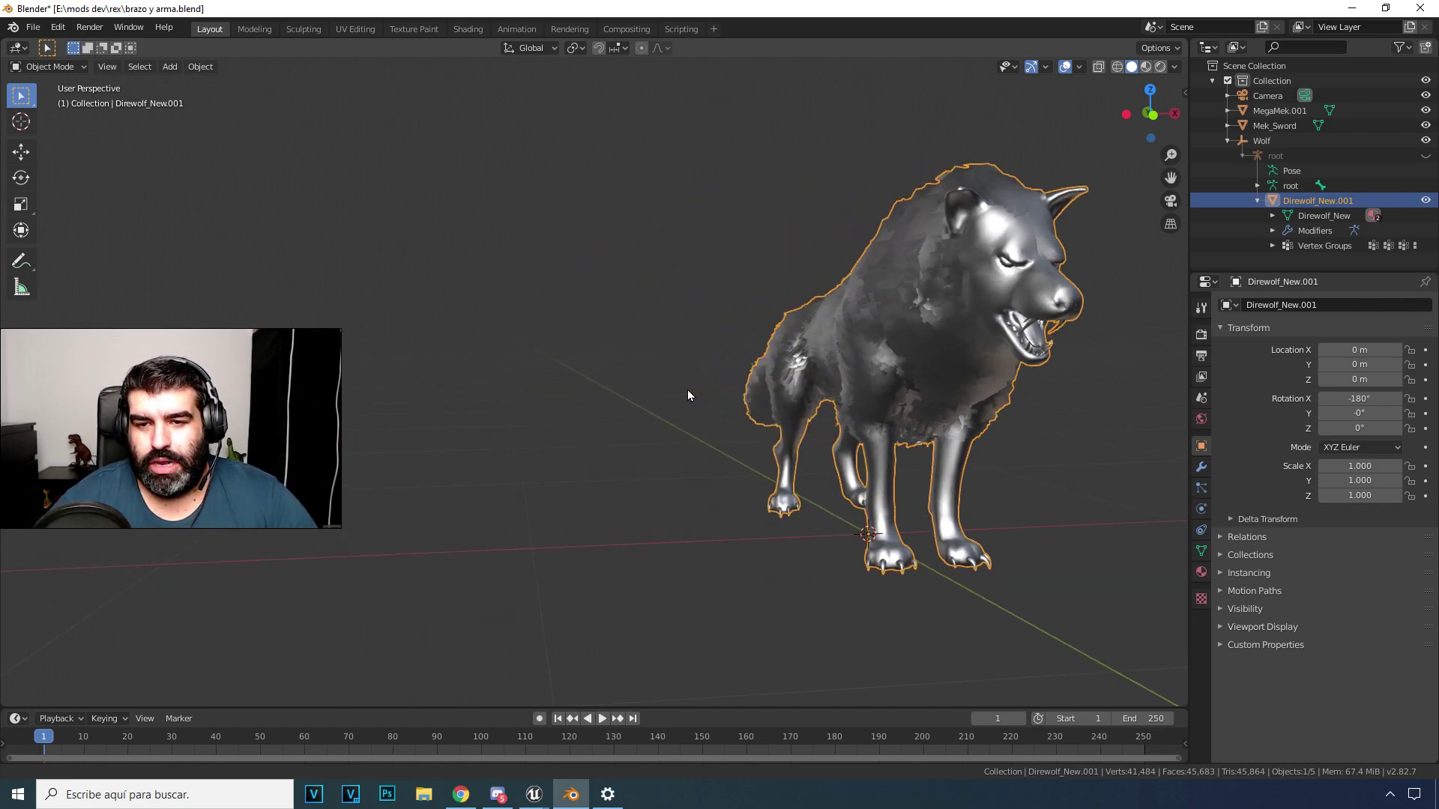
middle_click_drag(893, 321, 609, 412)
scroll(609, 413, "up", 6)
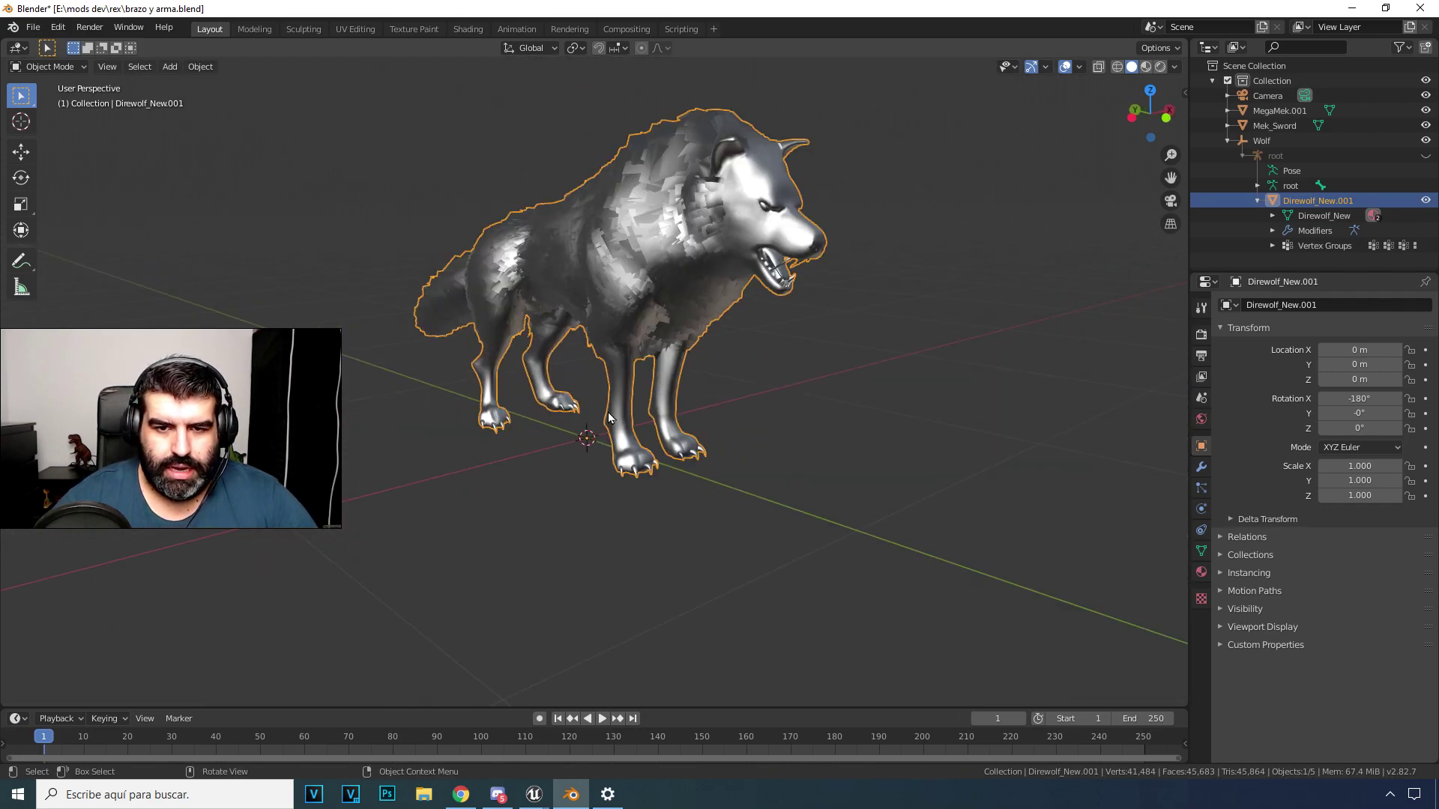
Step: Compare the Direwolf's size with the MegaMek arm and sword by viewing them together and close up
scroll(608, 412, "down", 4)
scroll(639, 365, "down", 1)
scroll(638, 365, "up", 5)
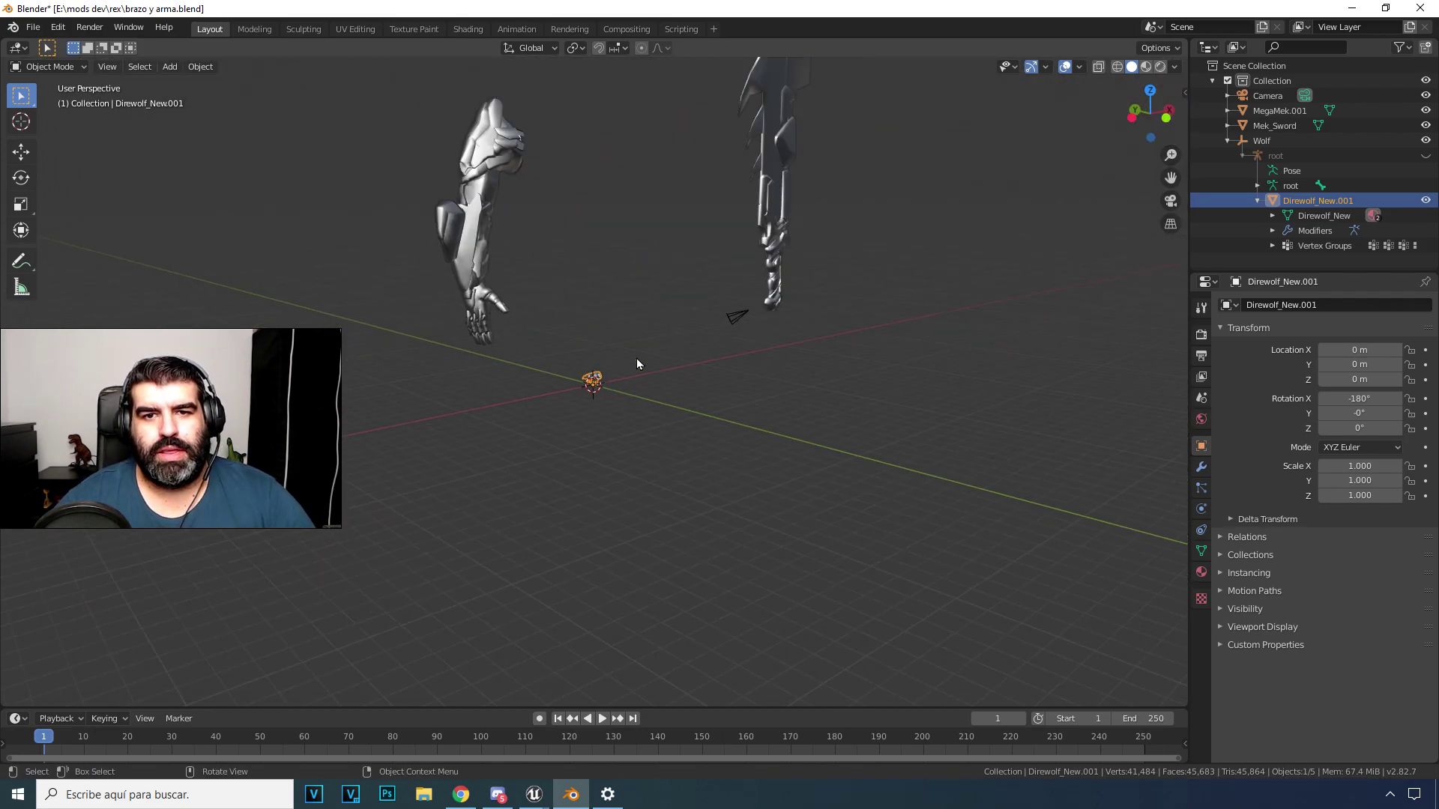
scroll(638, 364, "down", 7)
scroll(636, 359, "down", 4)
scroll(636, 358, "up", 8)
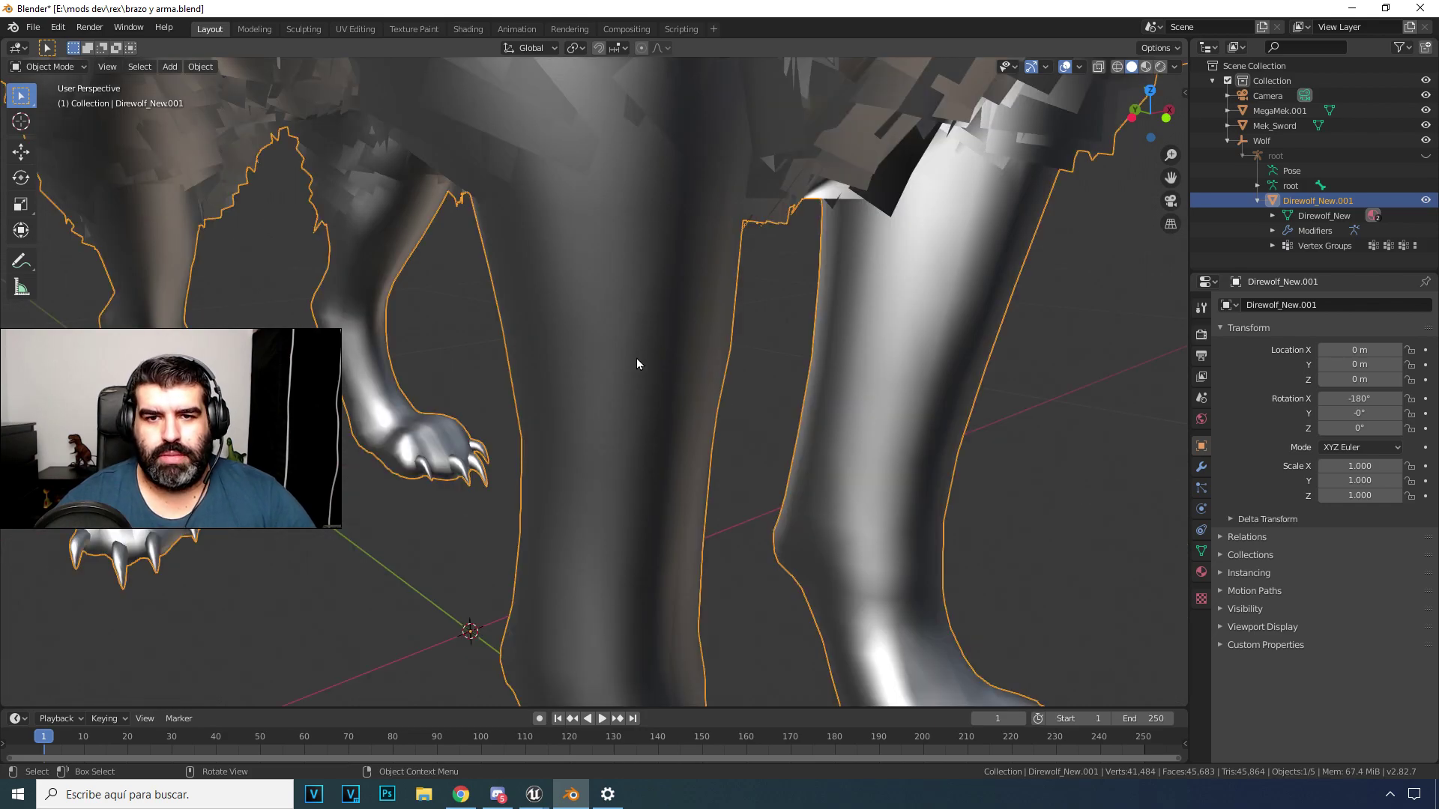
scroll(636, 359, "down", 5)
scroll(640, 331, "up", 1)
middle_click_drag(640, 335, 648, 390)
scroll(633, 360, "up", 6)
scroll(633, 360, "down", 7)
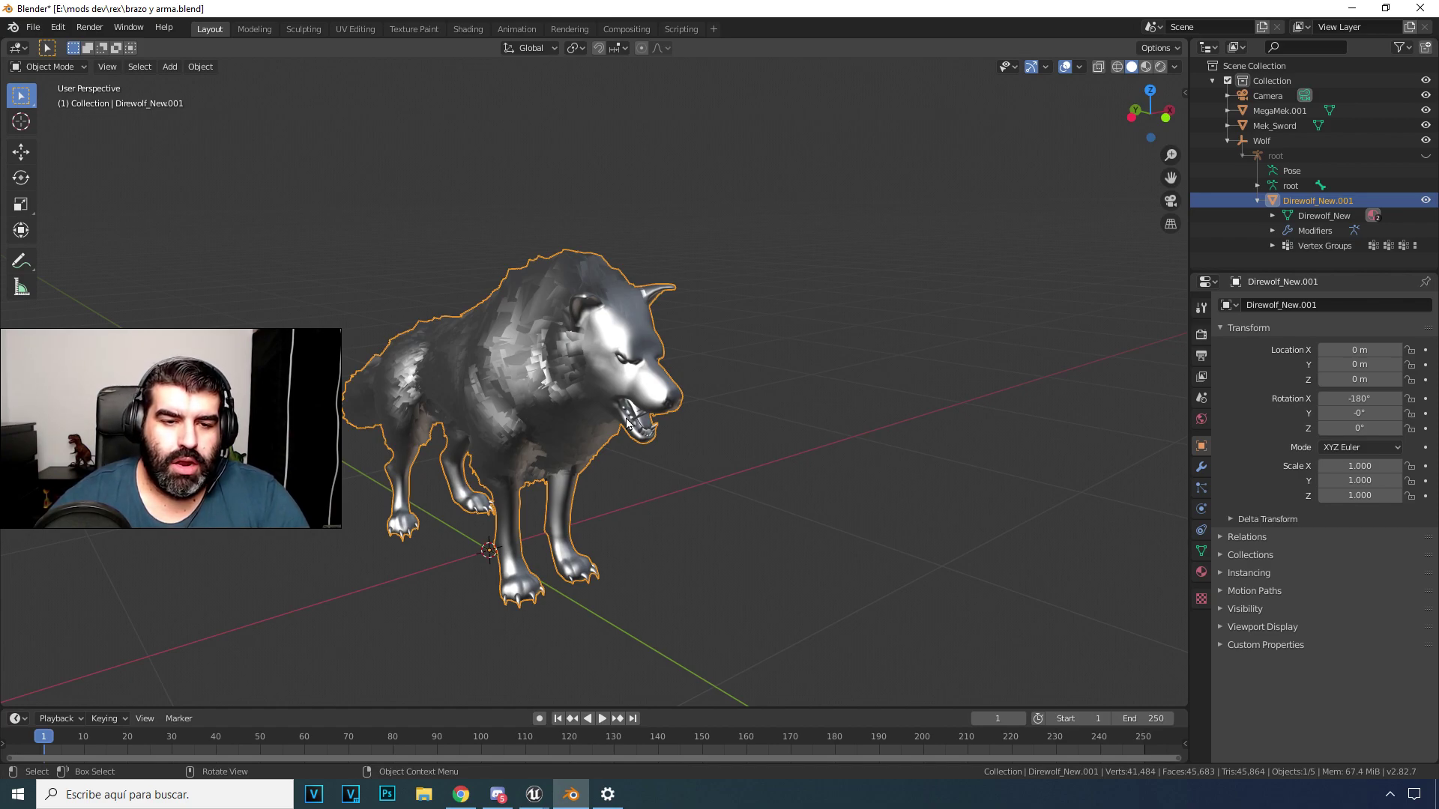
Step: Examine the Direwolf from a lower side angle and look over the space around it
middle_click_drag(626, 423, 702, 405)
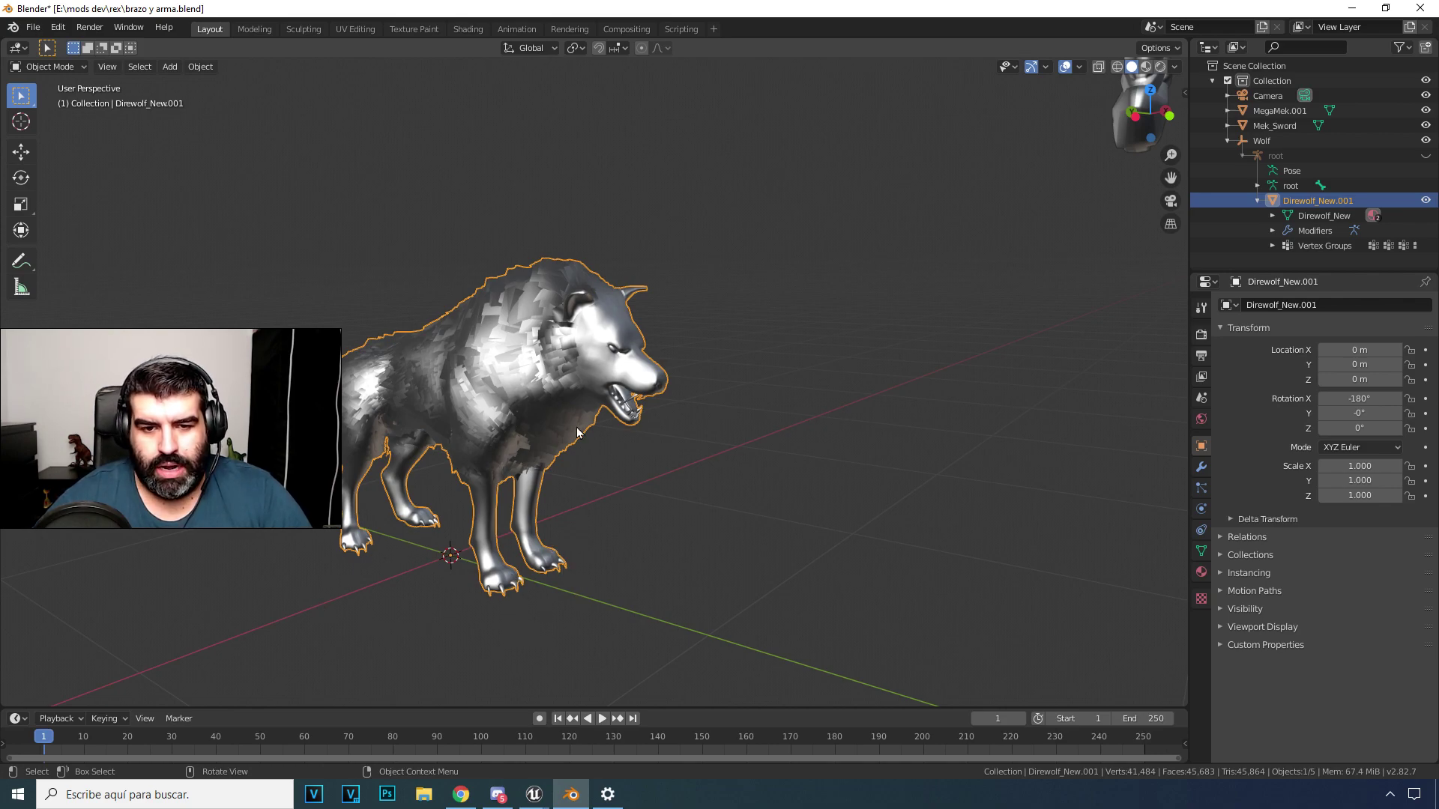
middle_click_drag(587, 447, 561, 451, "shift")
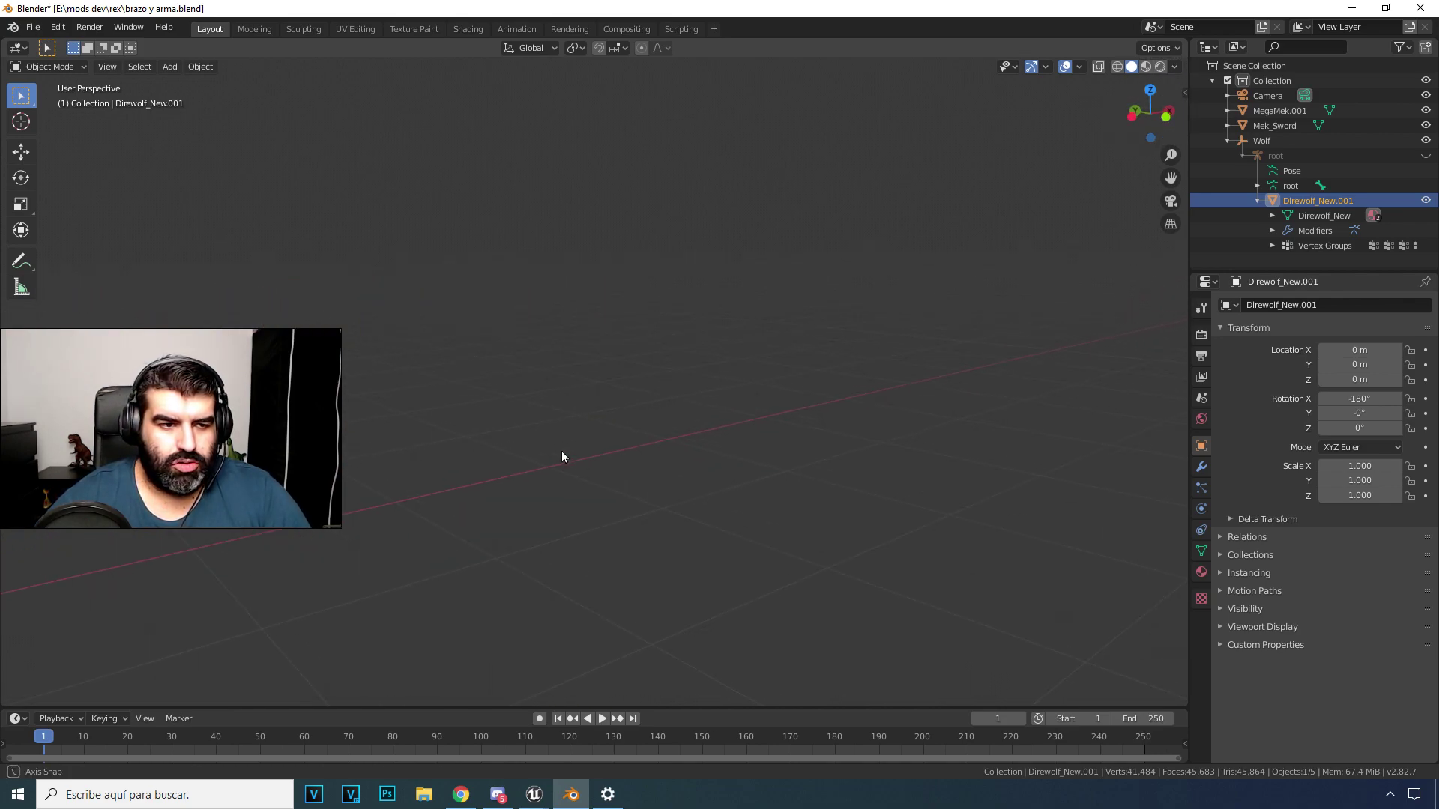
middle_click_drag(57, 408, 223, 413, "shift")
scroll(223, 412, "up", 6)
scroll(313, 445, "down", 6)
middle_click_drag(313, 445, 277, 442)
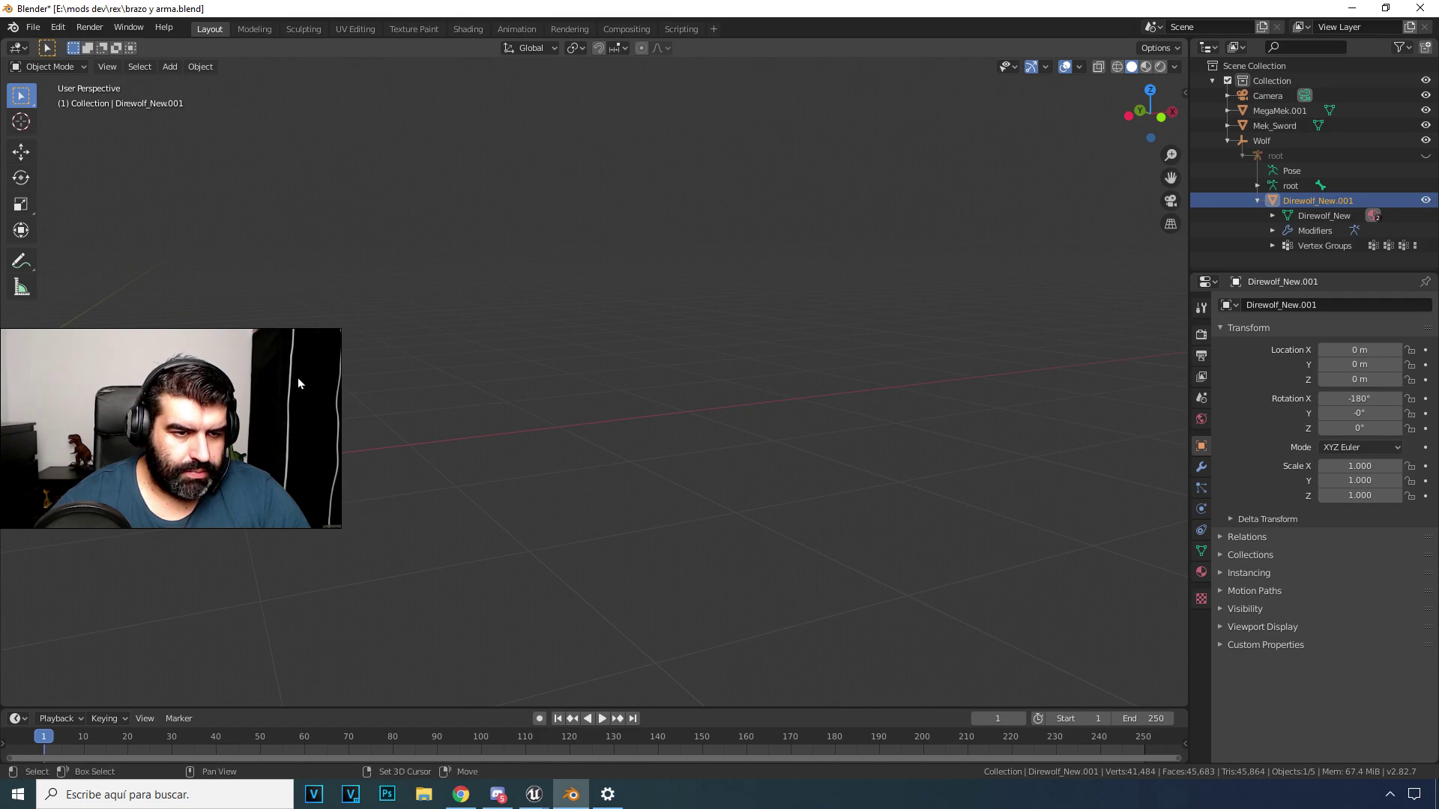
Step: Import the original wolf model from Direwolf_New.FBX in the E:\mods dev\rex folder into the scene
middle_click_drag(227, 386, 263, 383)
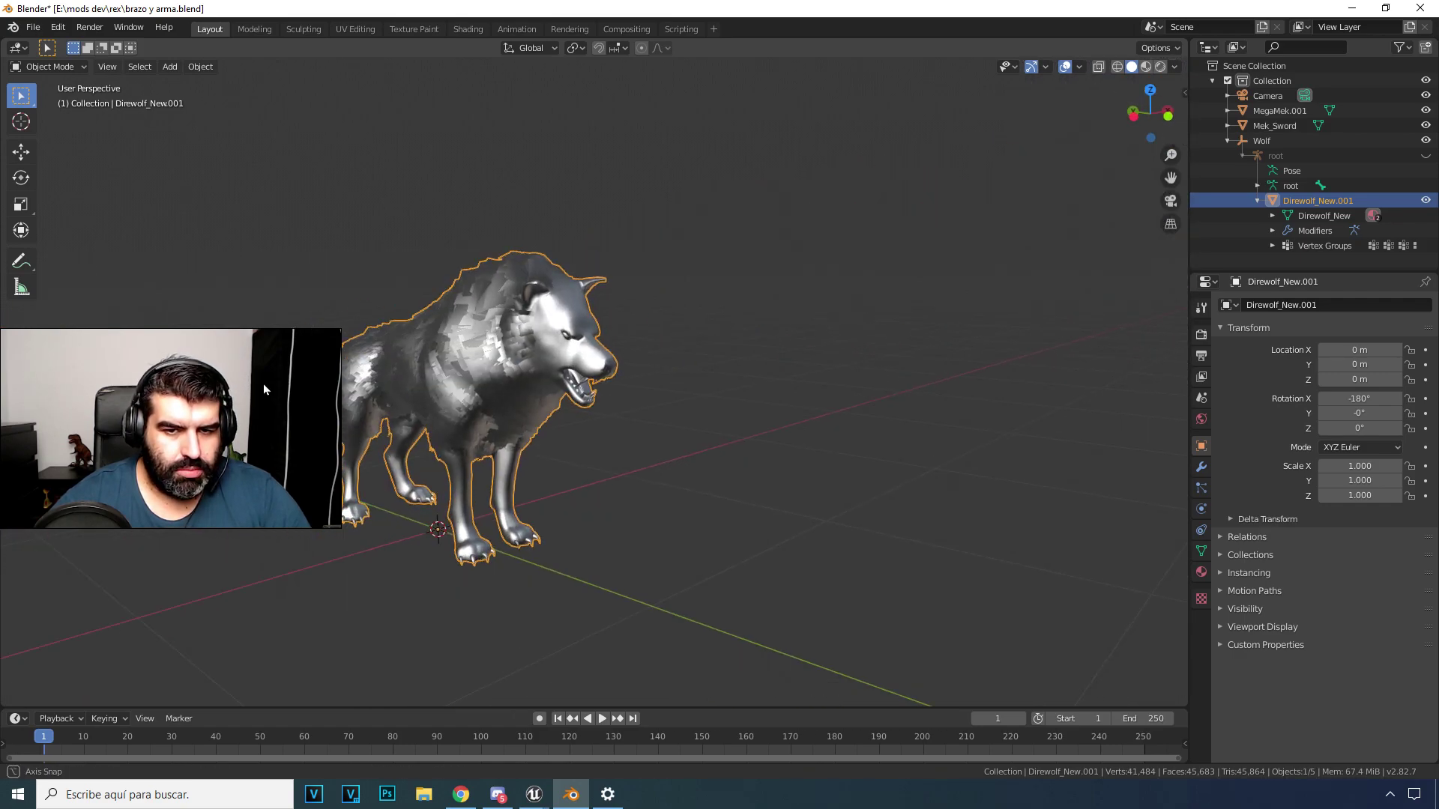
scroll(264, 384, "up", 6)
key("KP_Decimal")
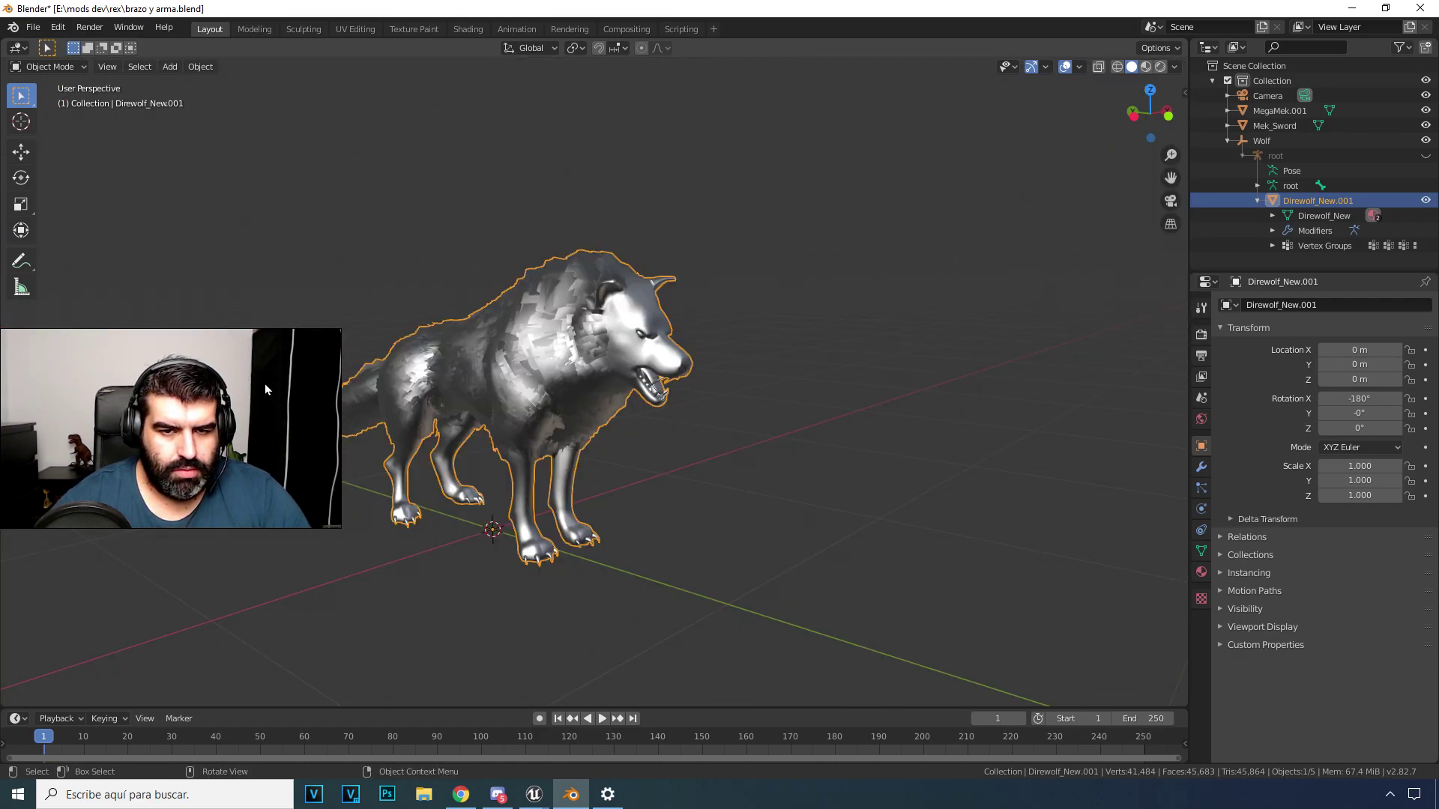
left_click(33, 27)
mouse_move(113, 230)
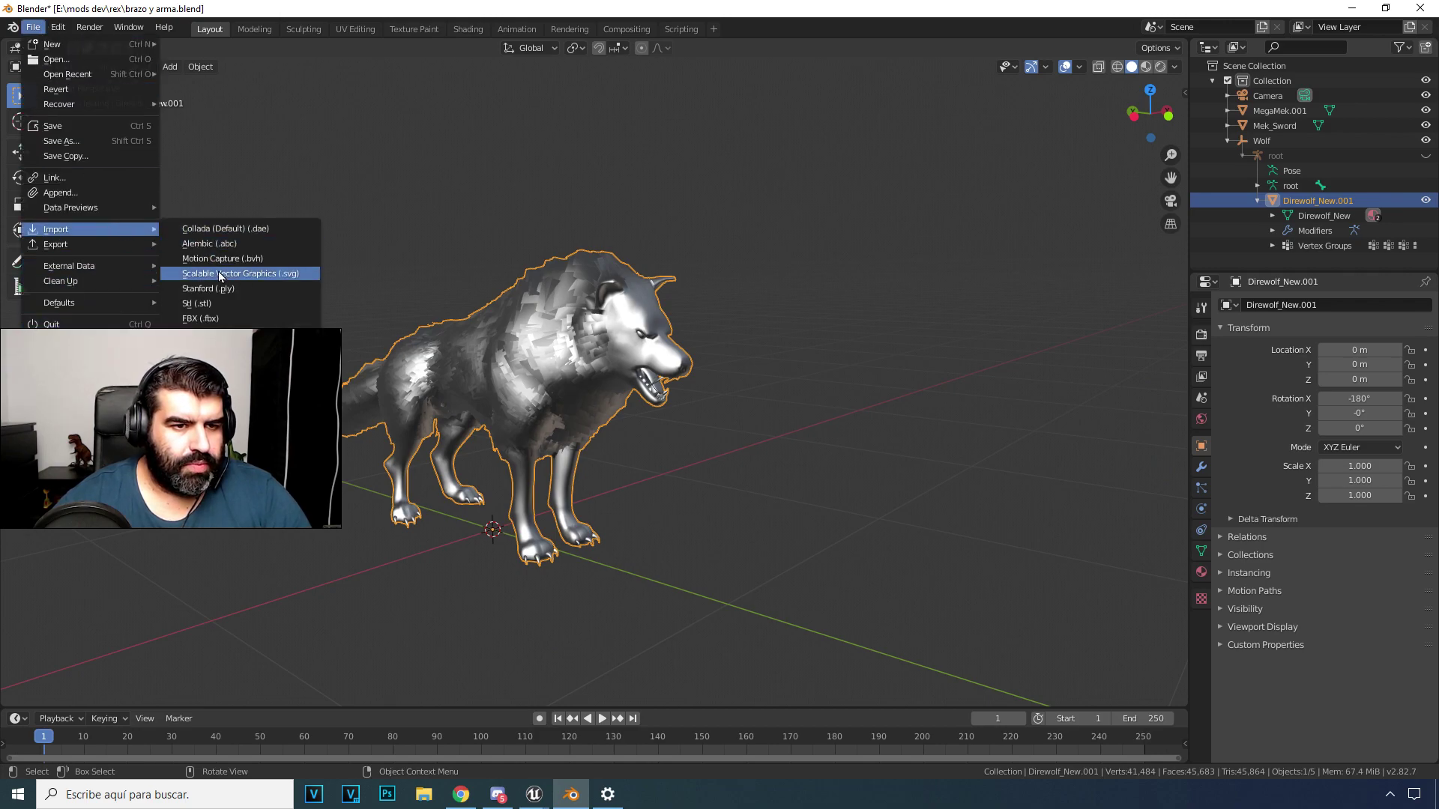
left_click(226, 320)
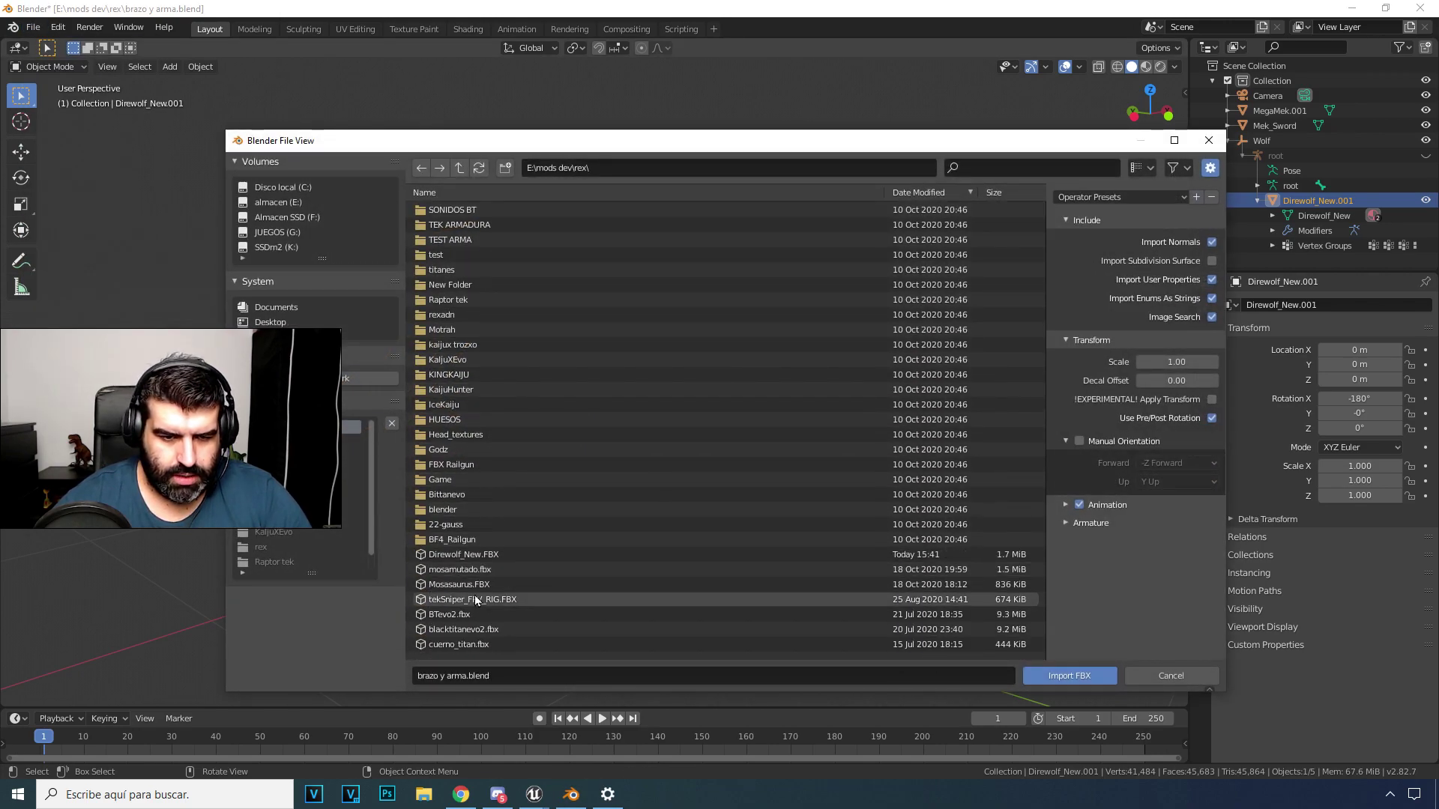
double_click(493, 554)
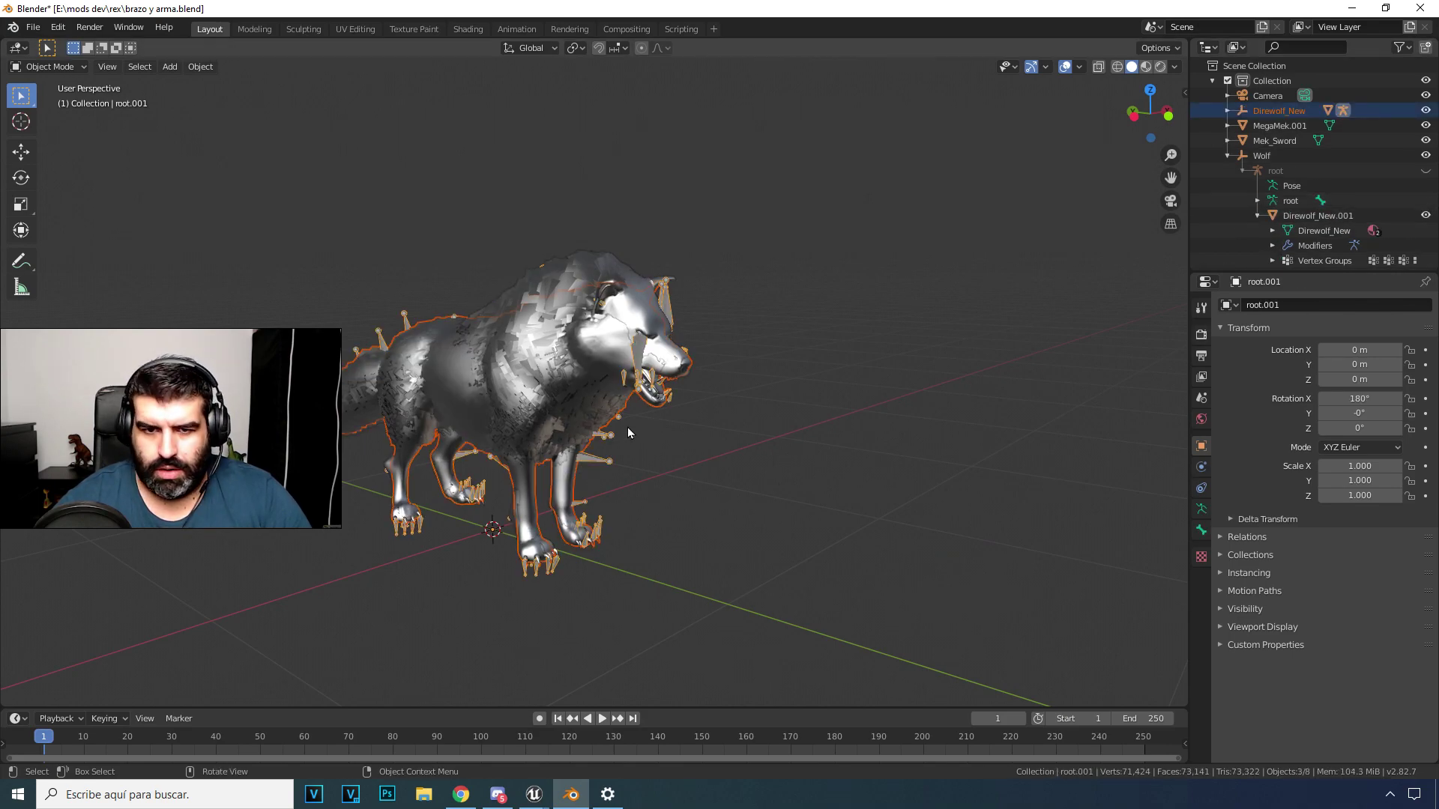
Step: Move the imported wolf along the X axis to stand beside the existing one, and turn off the Bones viewport overlay
left_click(21, 151)
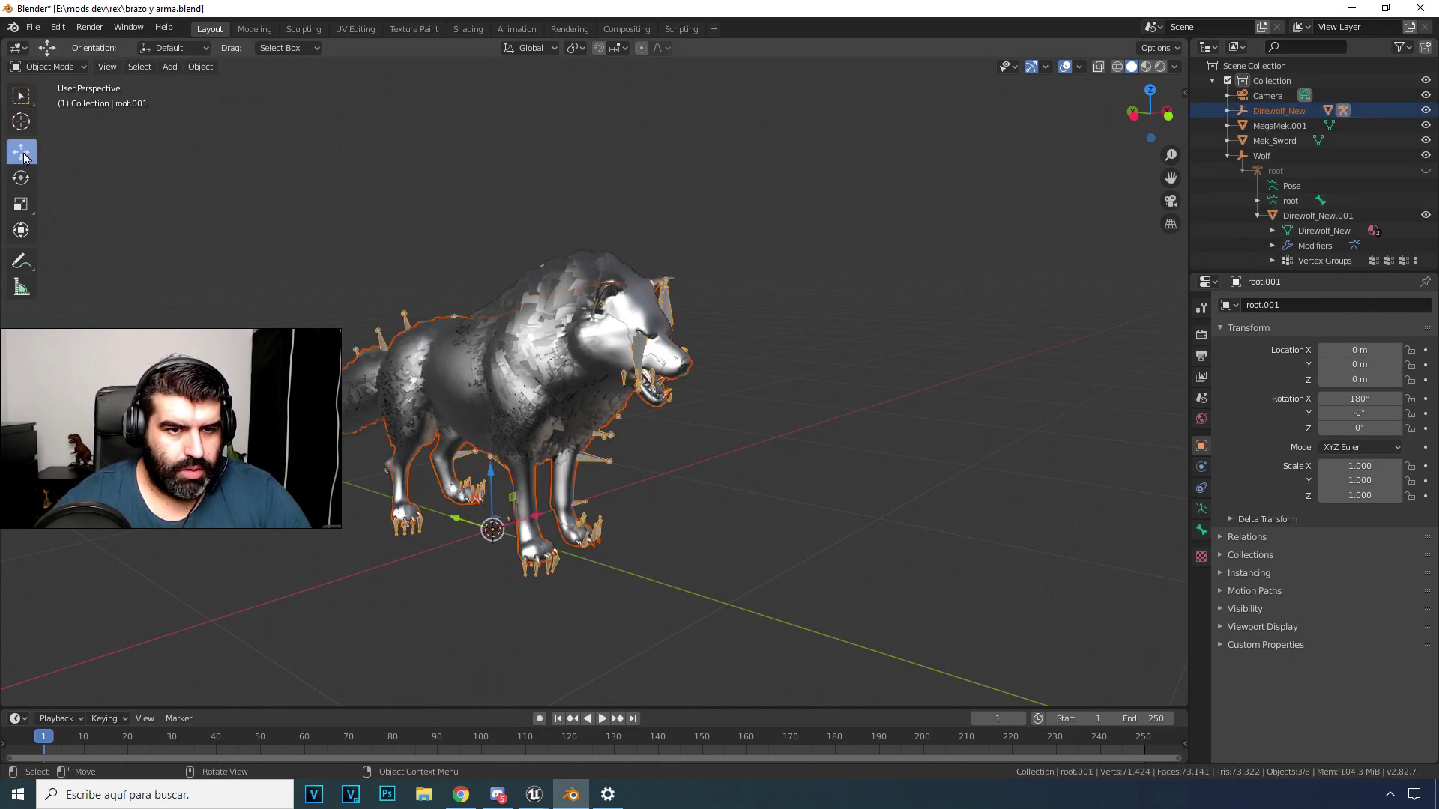
left_click_drag(536, 515, 653, 477)
left_click(894, 488)
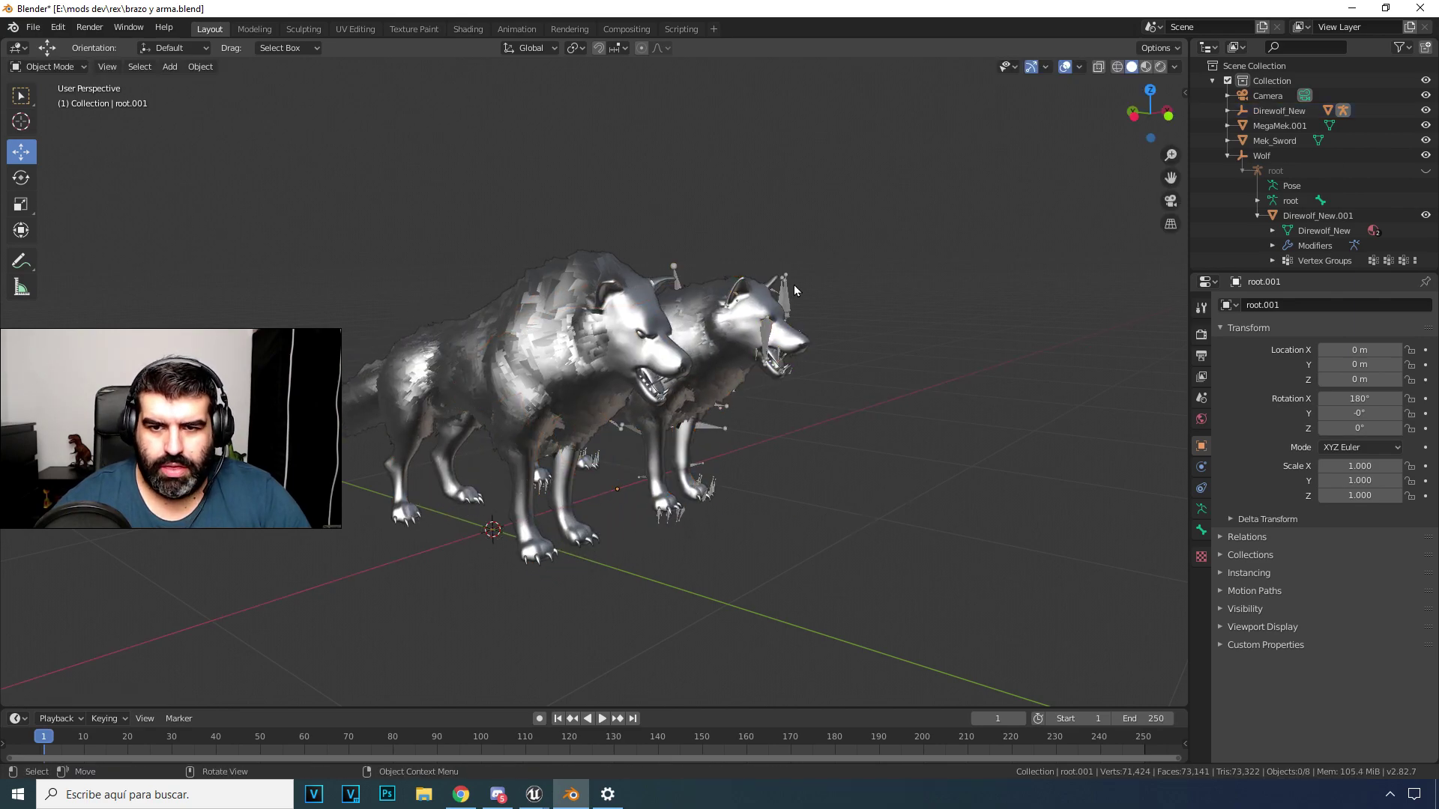
left_click(1079, 66)
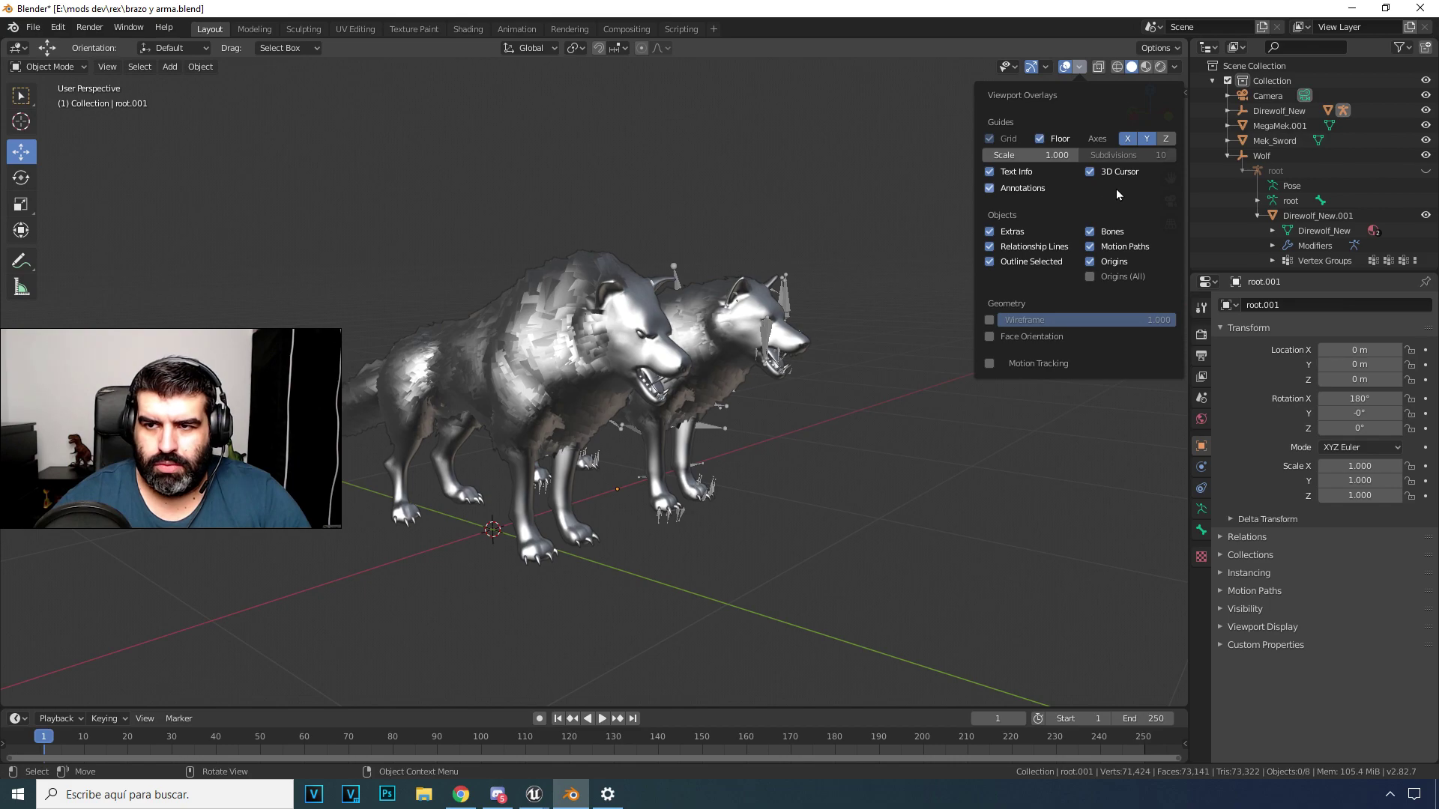
left_click(1106, 231)
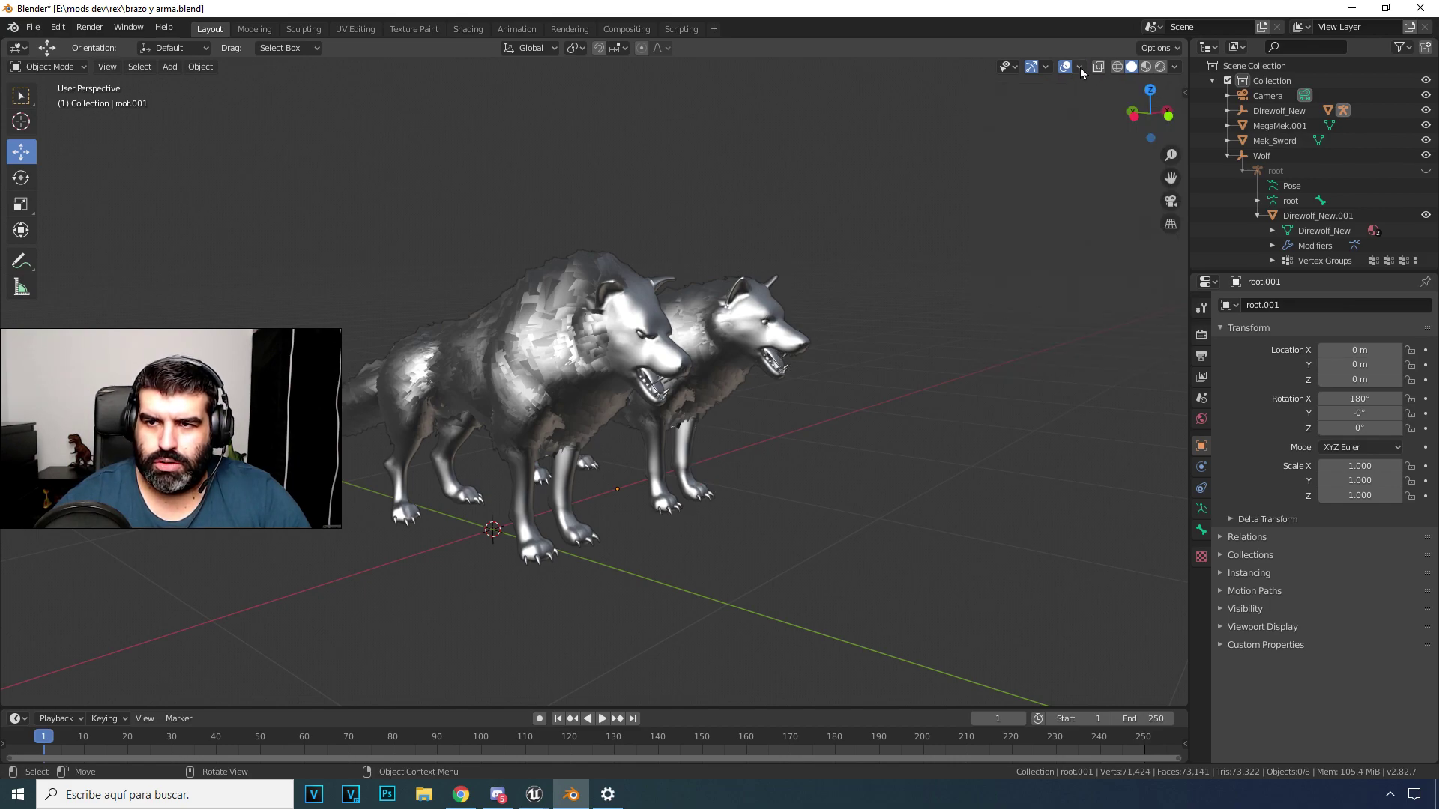
Step: Compare the heads, fur and overall size of the two wolves close up, from the front and from the side
middle_click_drag(726, 418, 393, 383)
scroll(393, 384, "up", 5)
scroll(393, 384, "down", 5)
scroll(394, 383, "up", 6)
scroll(550, 387, "down", 3)
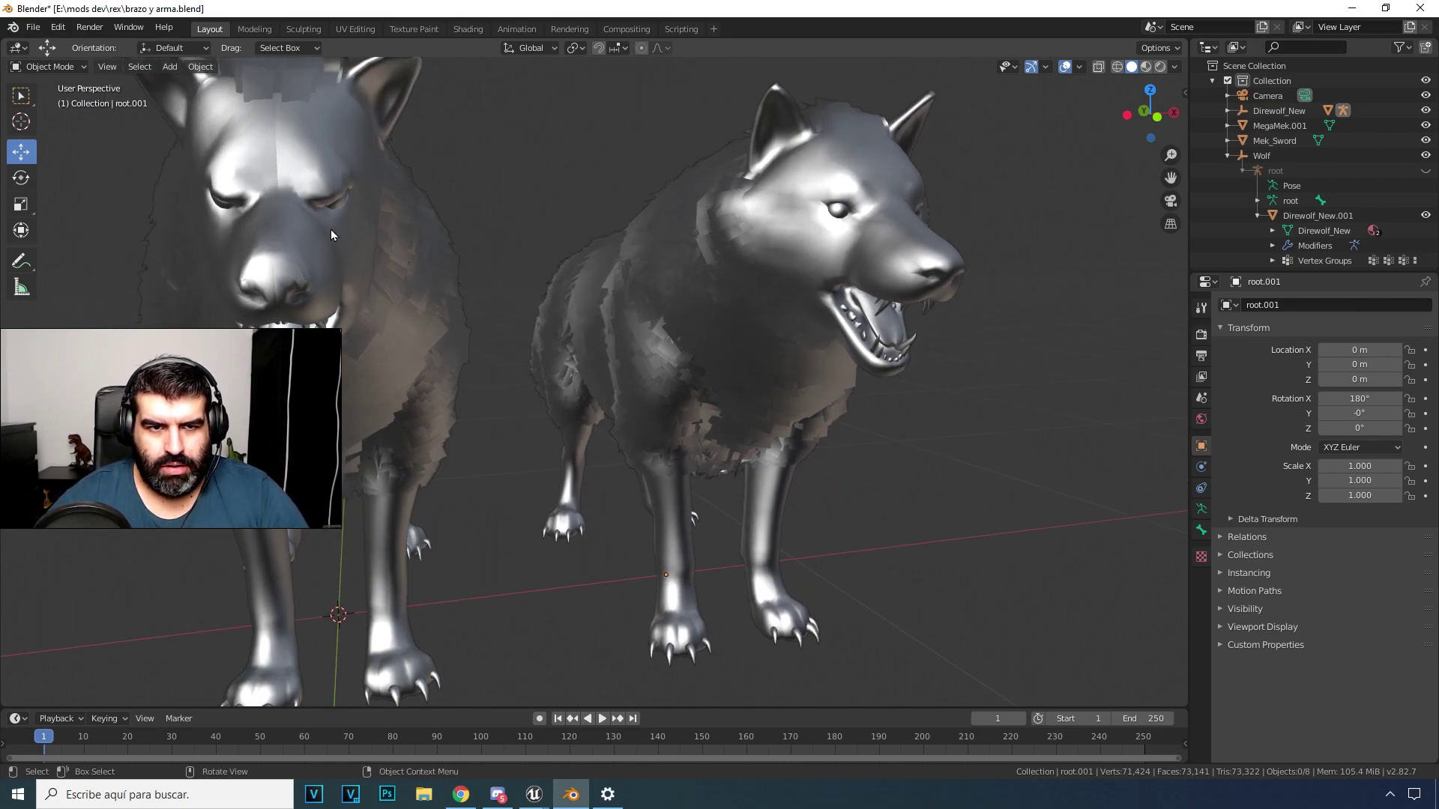
middle_click_drag(497, 263, 717, 343)
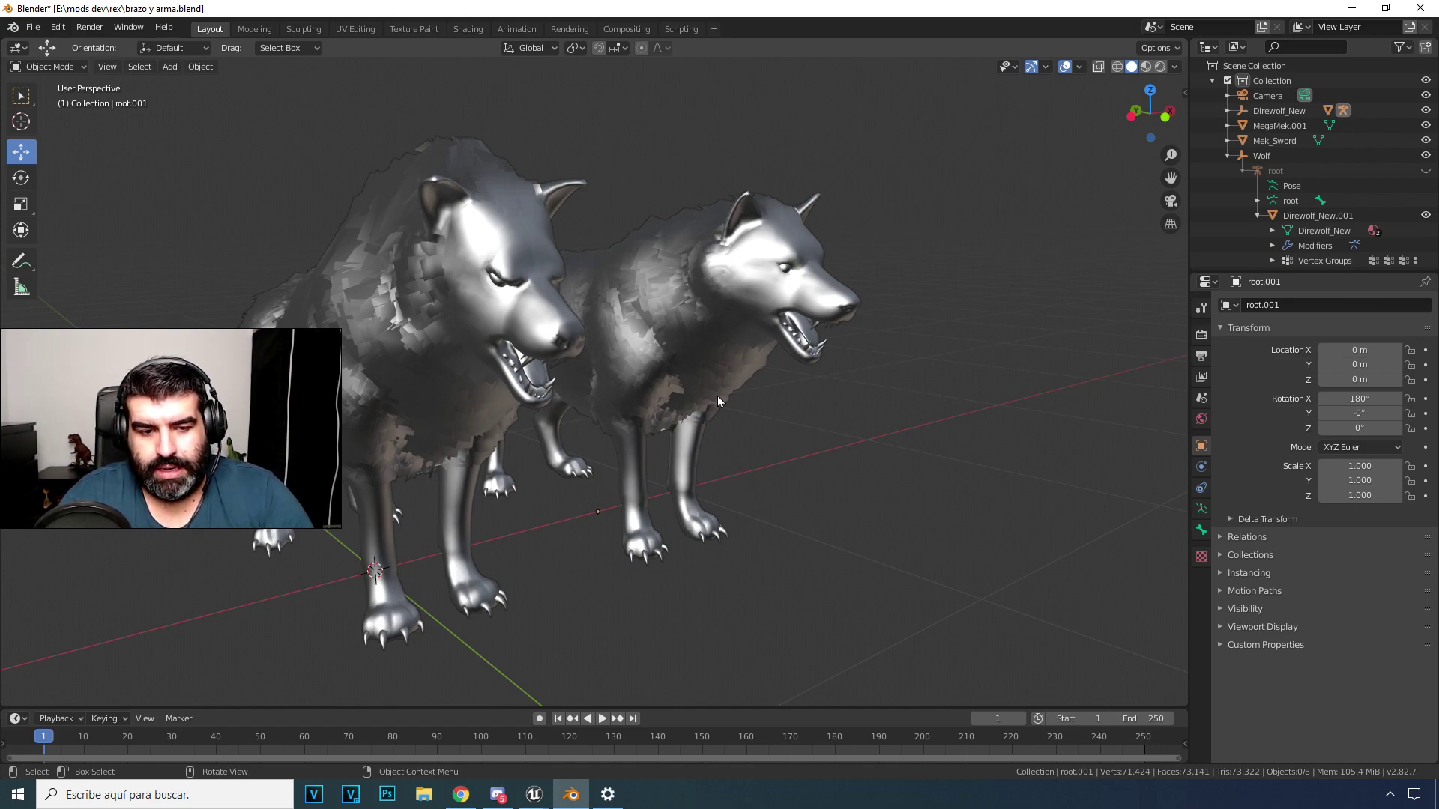
middle_click_drag(709, 397, 555, 514)
scroll(569, 486, "up", 3)
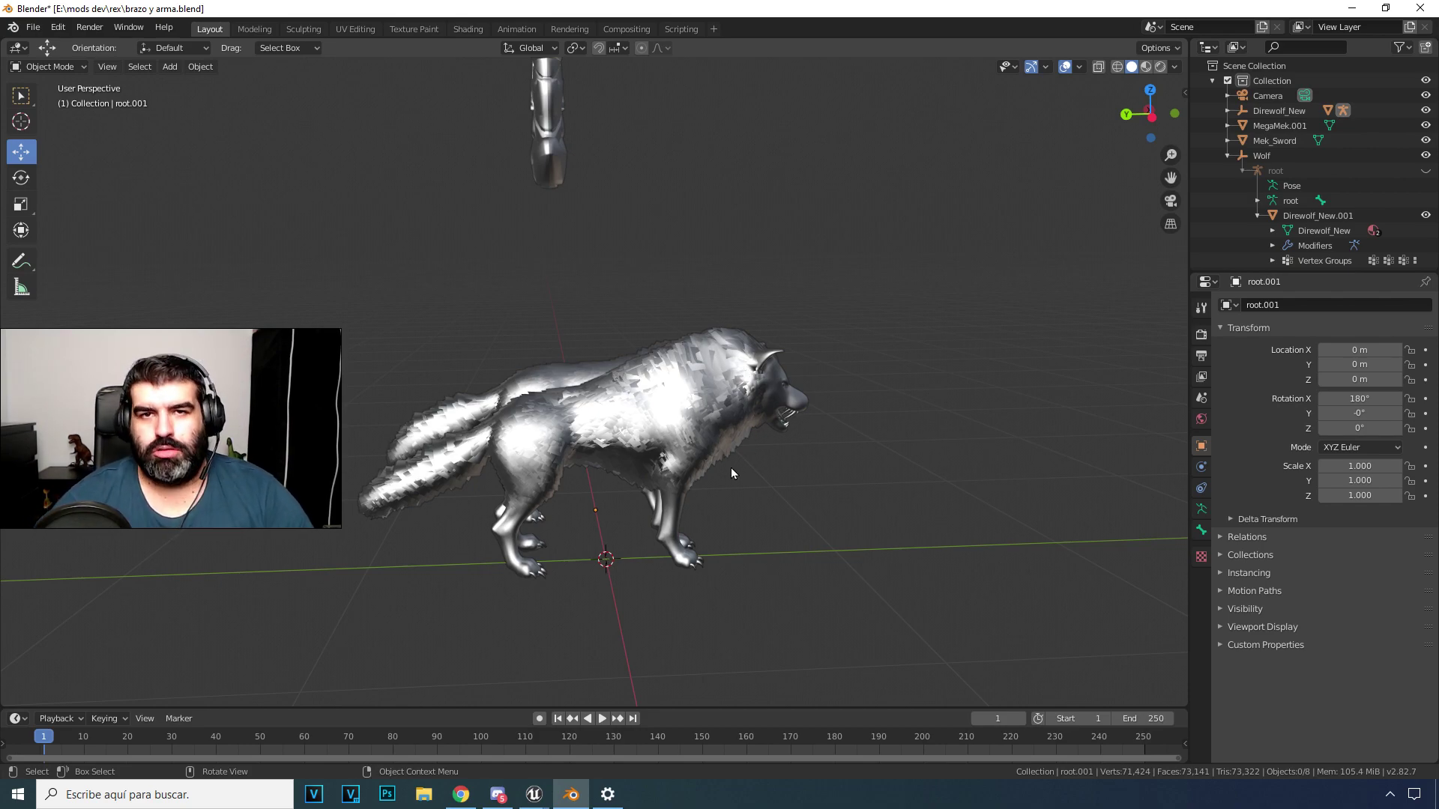
middle_click_drag(514, 515, 633, 406)
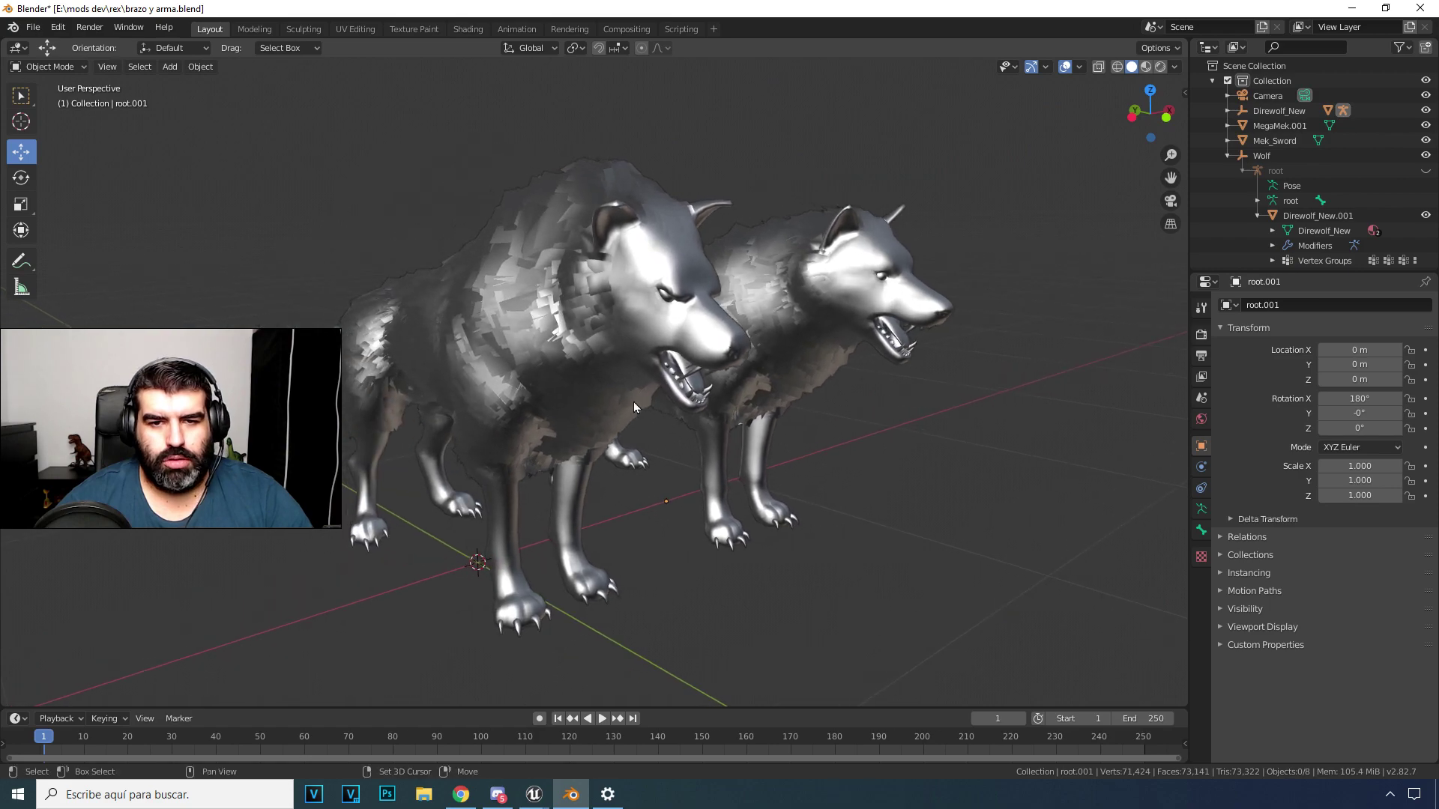